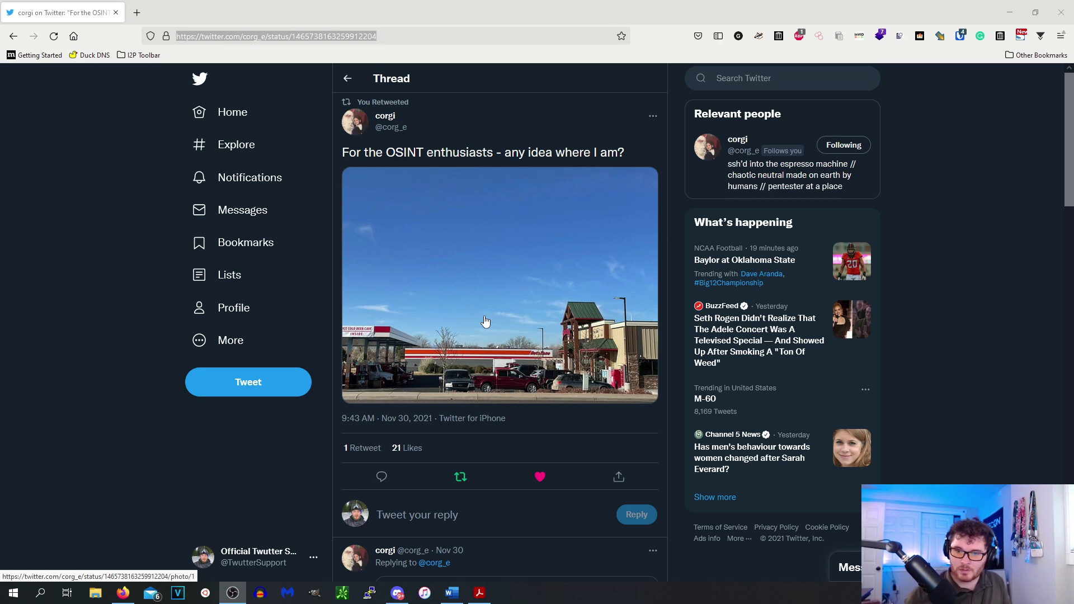
Open the tweet's gas station photo on its own in a separate browser tab and switch to it.
left_click(486, 321)
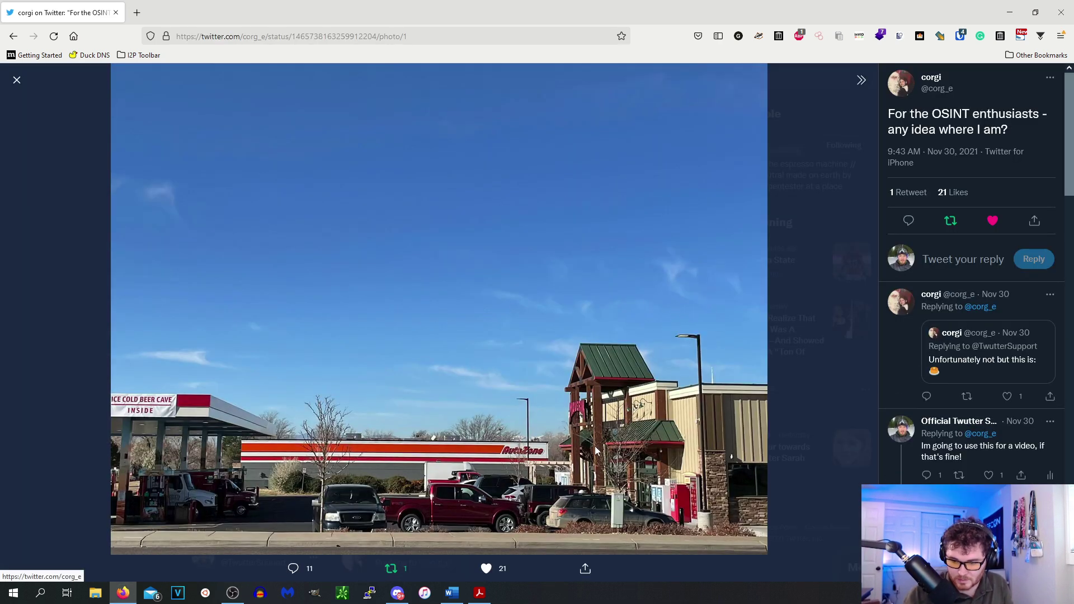
right_click(618, 406)
left_click(706, 154)
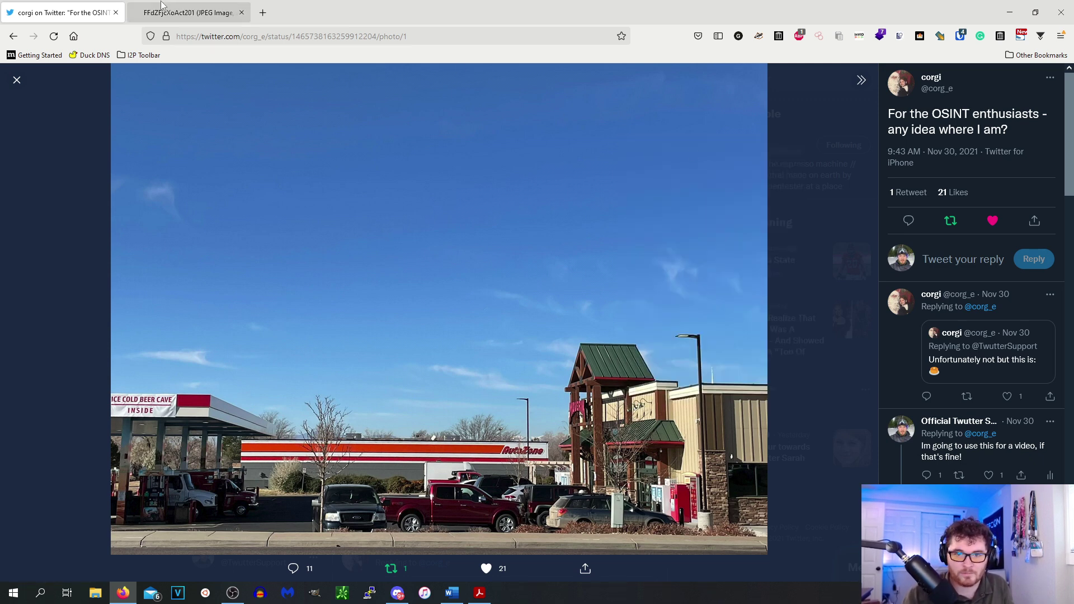
key("ctrl+Tab")
Examine the photo at full size for location clues such as the store signs, fuel canopy, vehicles and background.
left_click(650, 417)
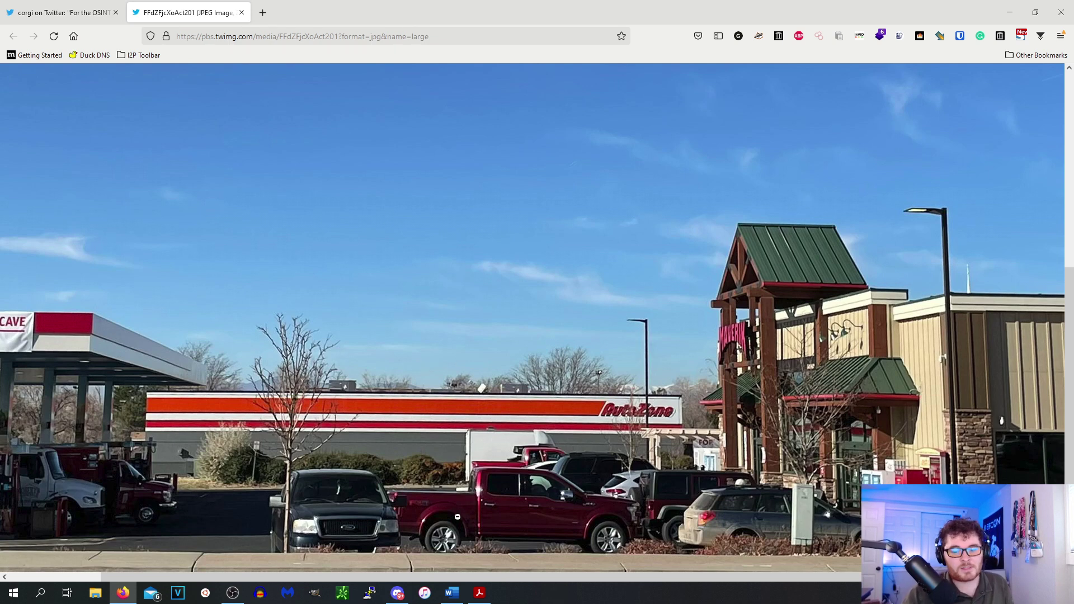
left_click_drag(502, 583, 351, 571)
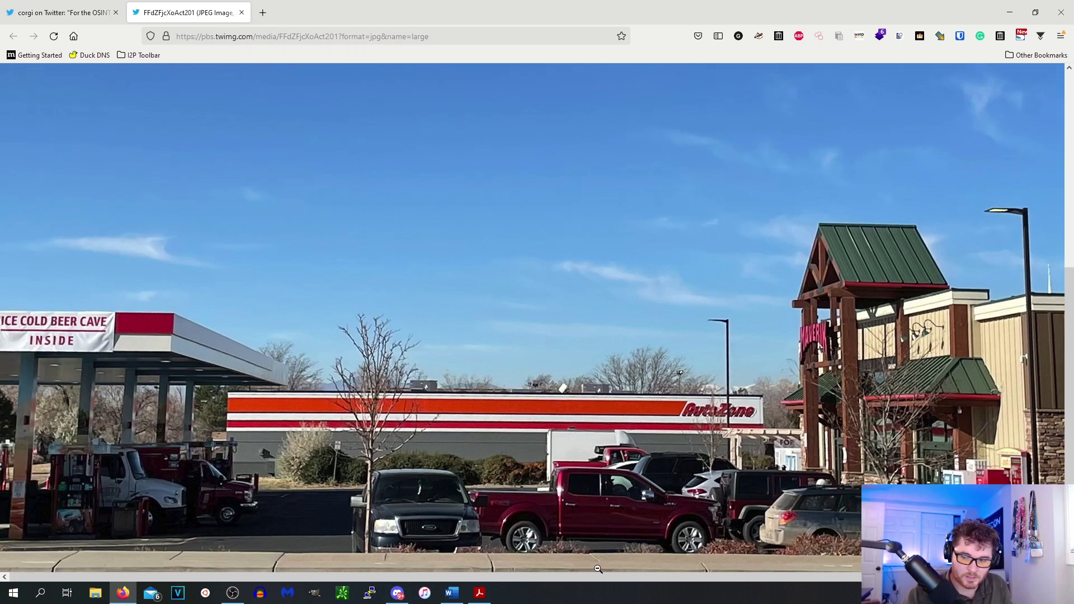
left_click(603, 505)
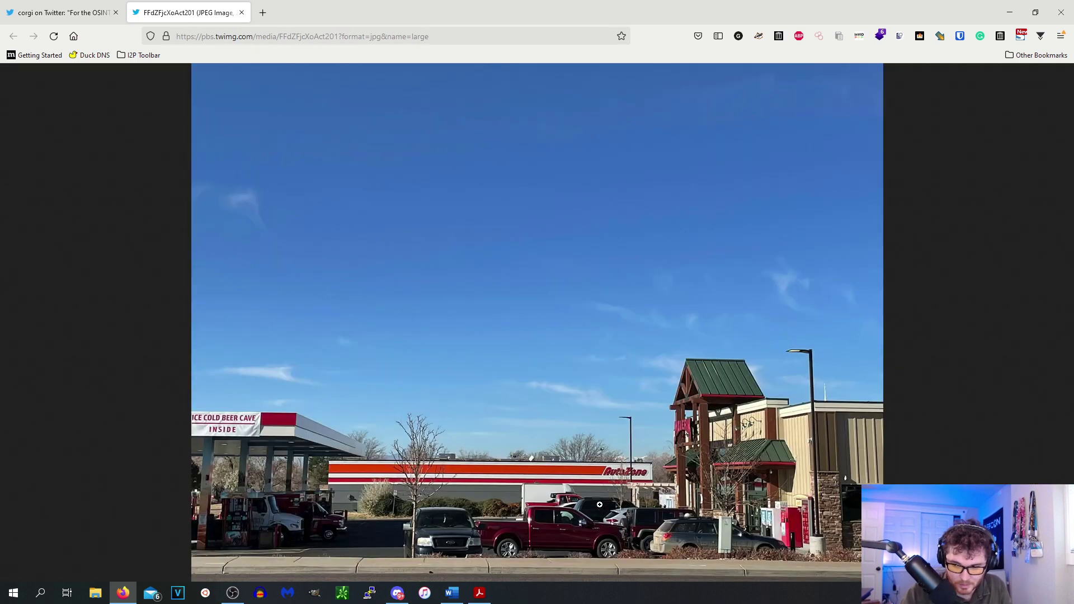
left_click(661, 483)
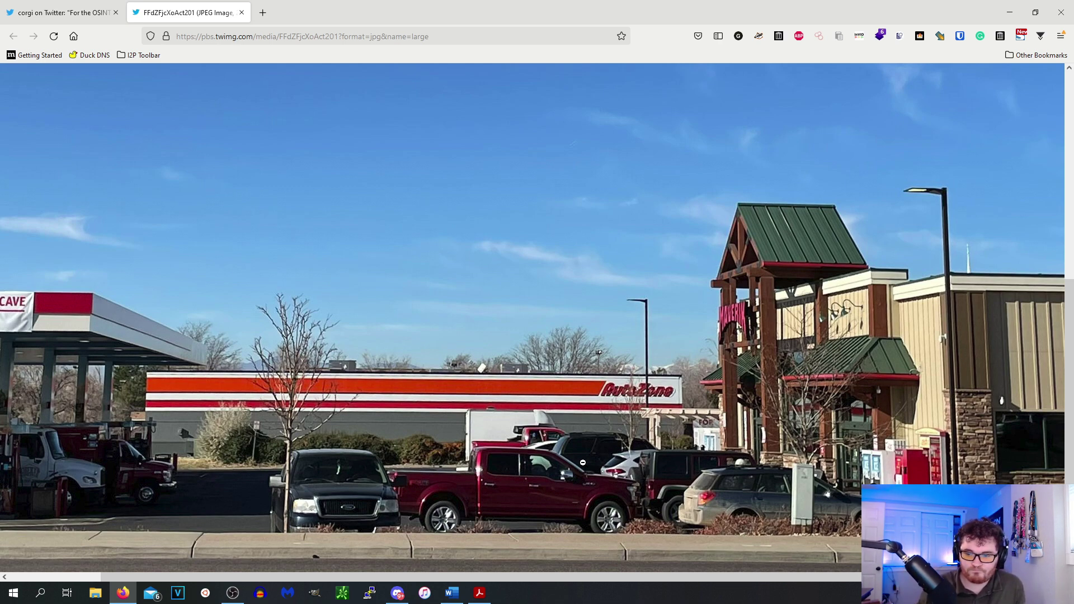
scroll(585, 582, "left", 2)
mouse_move(585, 578)
left_mouse_down()
mouse_move(539, 579)
mouse_move(589, 580)
mouse_move(565, 574)
left_mouse_up()
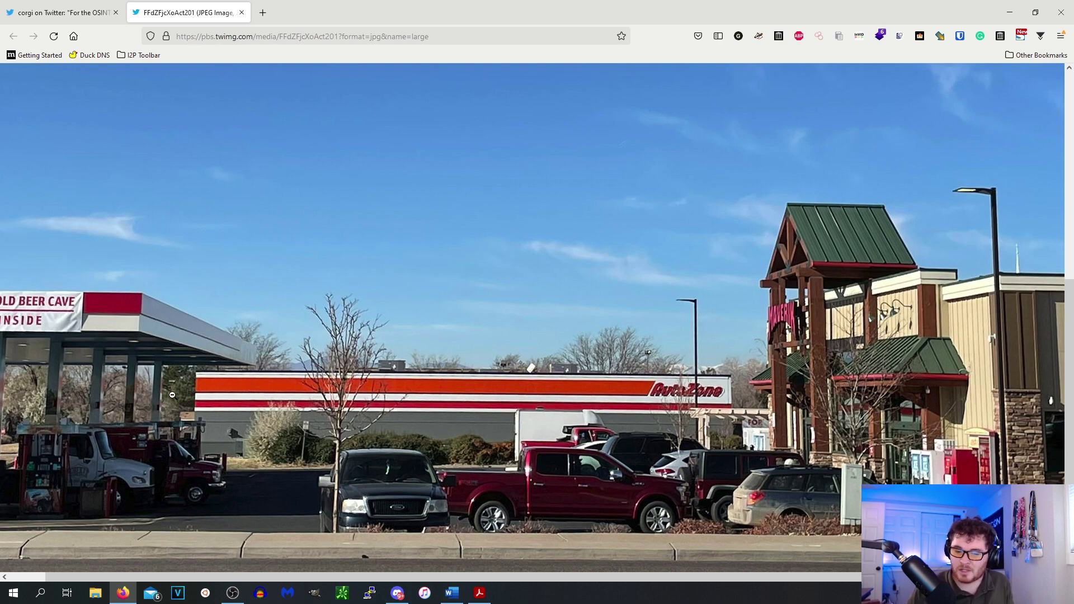
left_click_drag(60, 576, 24, 562)
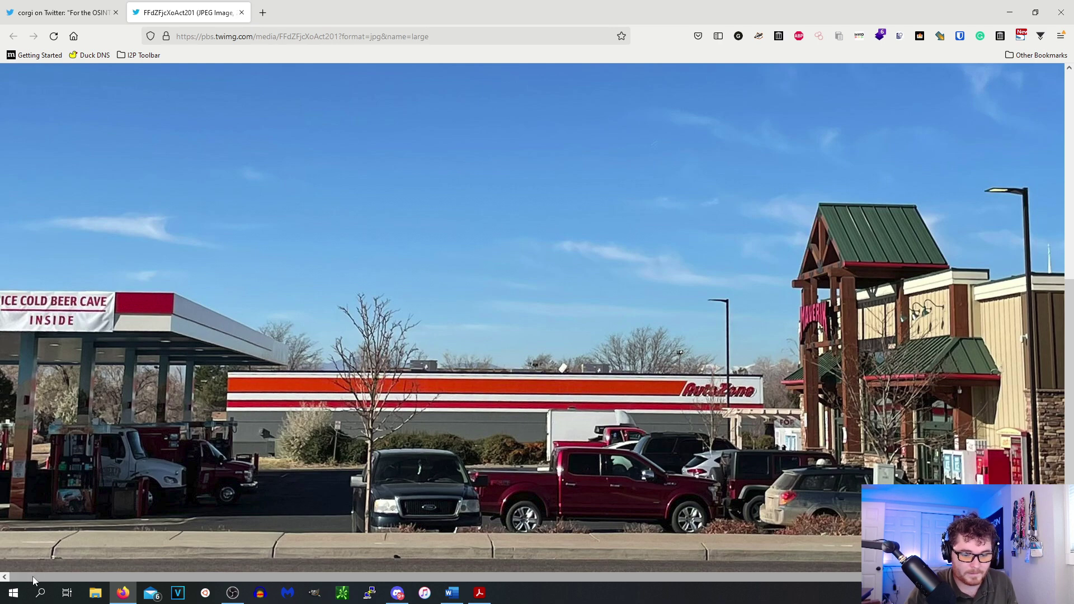
Launch Google Earth Pro.
left_click(14, 592)
type("goog")
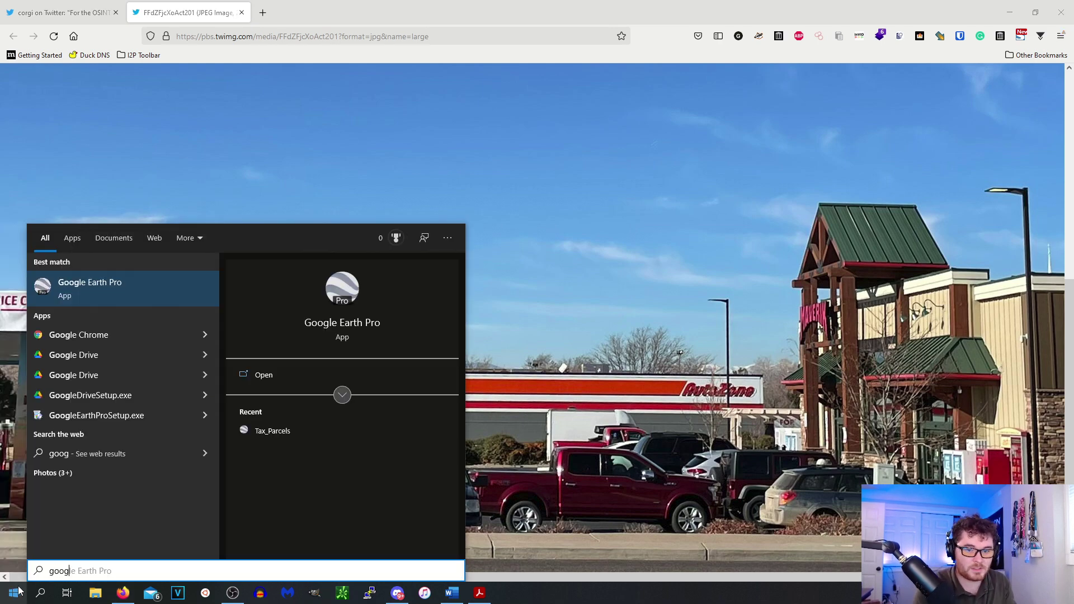
key("Return")
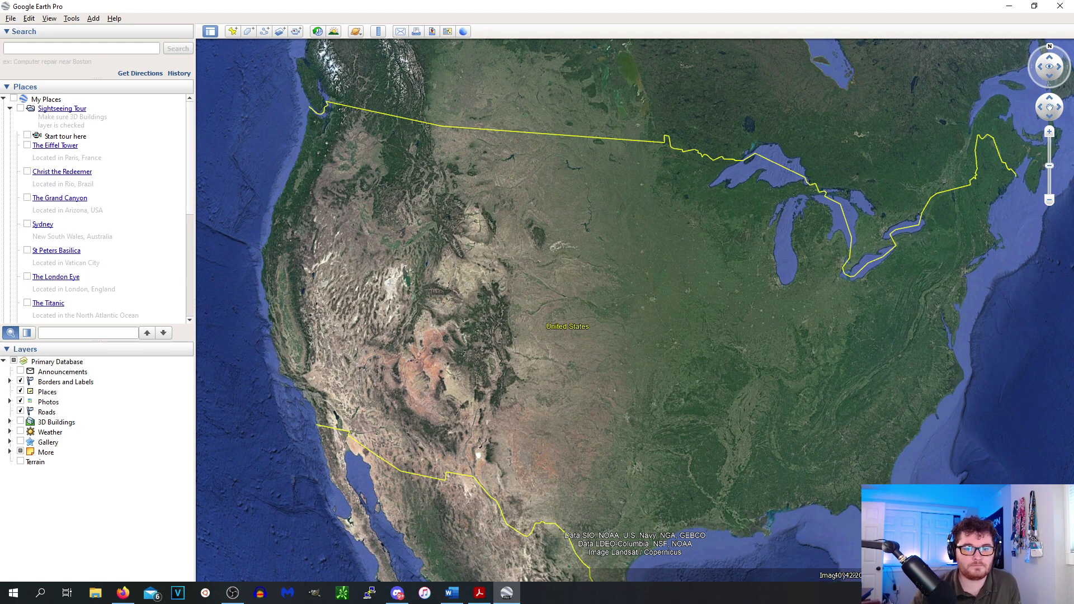
Search the map for "maverik gas" and show the matching stations at a regional scale.
left_click(122, 51)
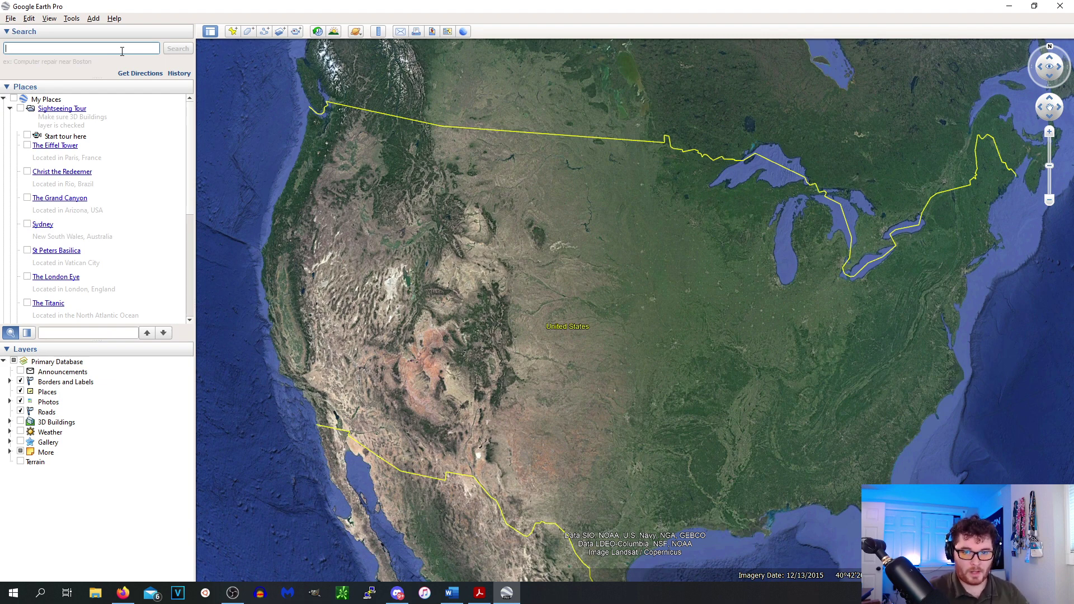
type("maverik")
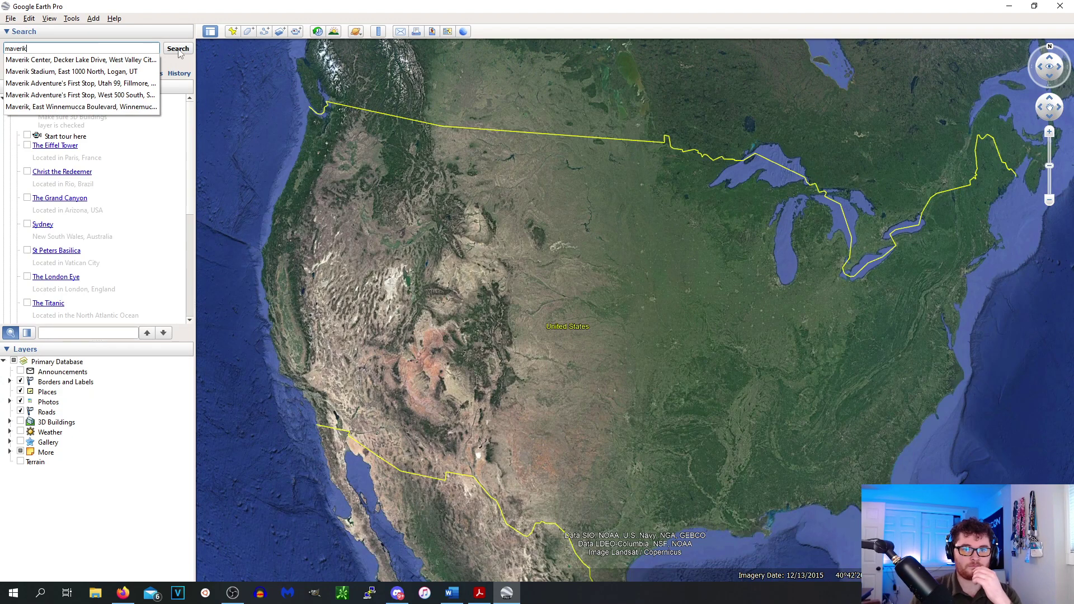
type("gas")
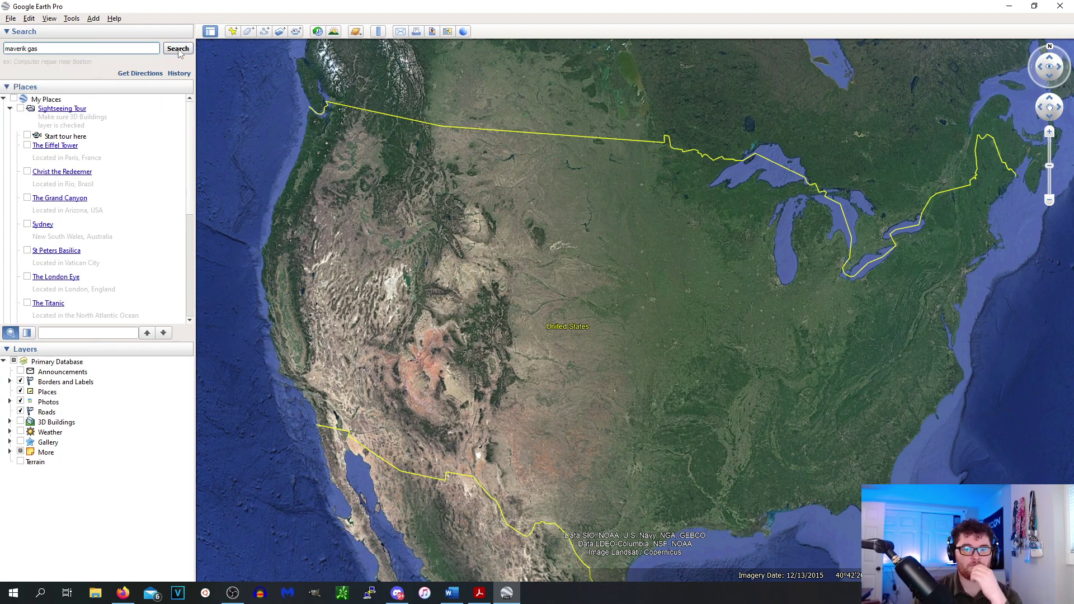
key("Return")
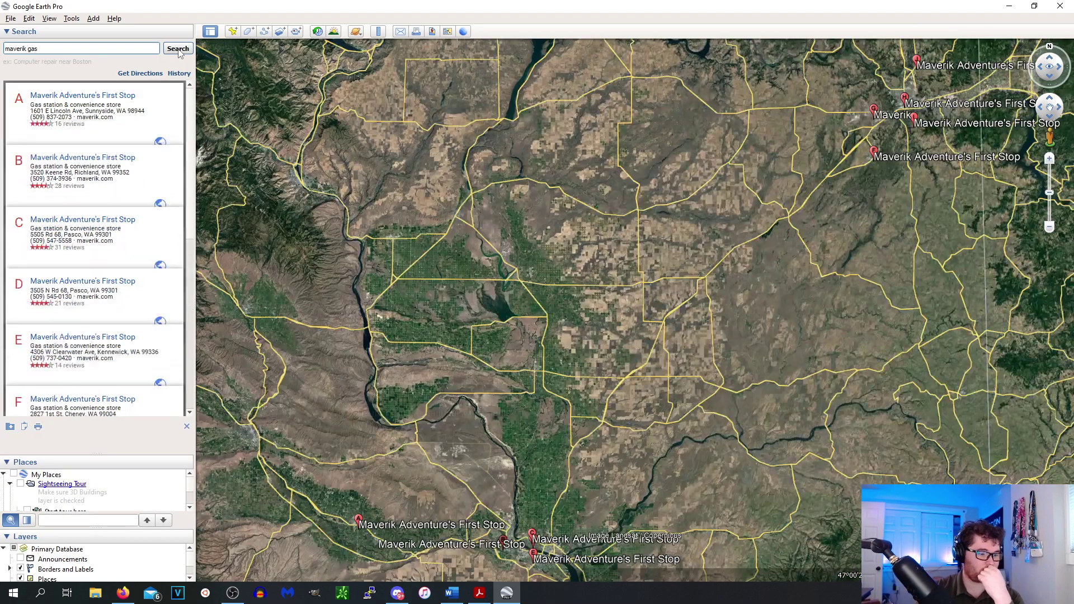
scroll(640, 219, "down", 5)
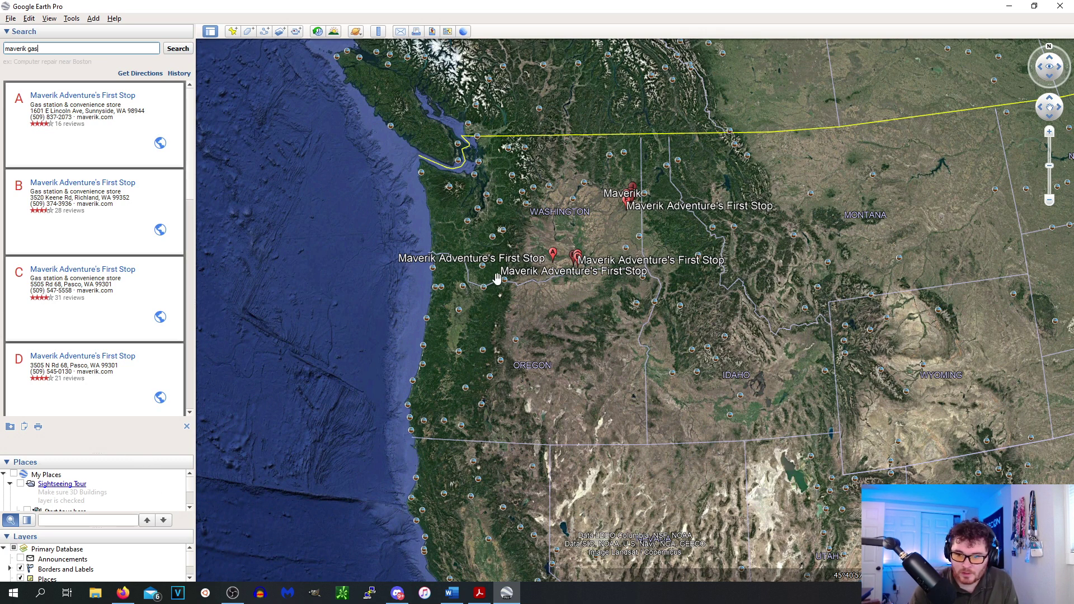
Hide the Photos layer on the map.
scroll(42, 570, "down", 4)
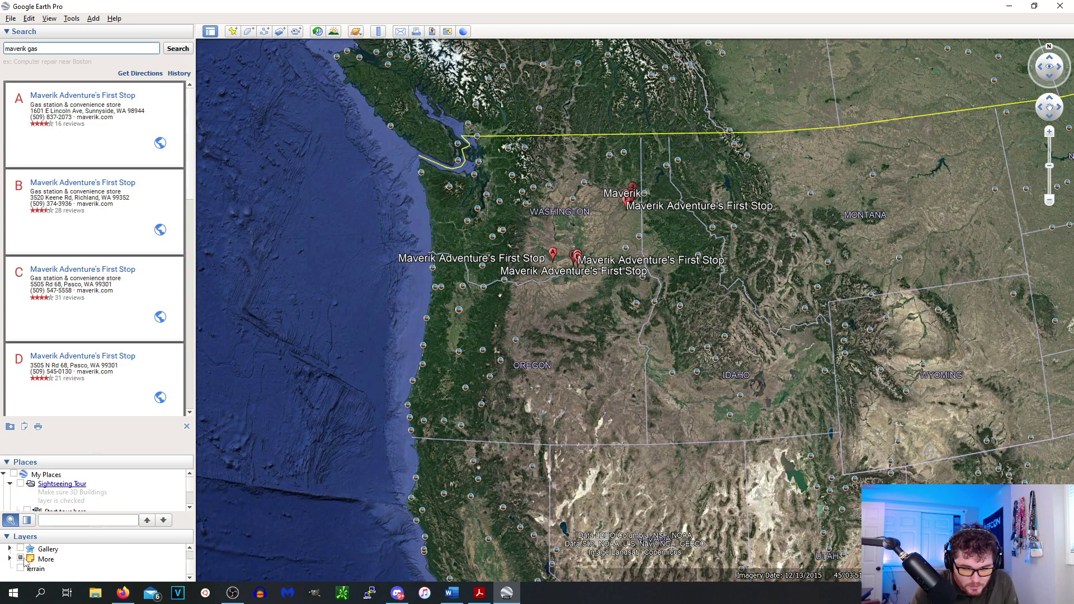
left_click(25, 561)
scroll(25, 565, "up", 1)
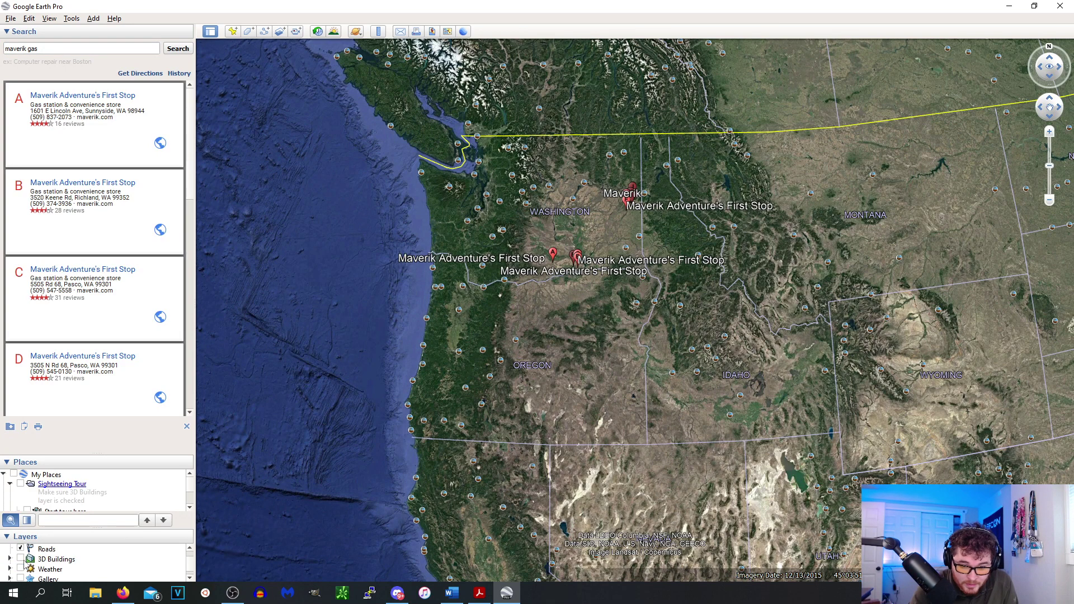
scroll(22, 553, "up", 1)
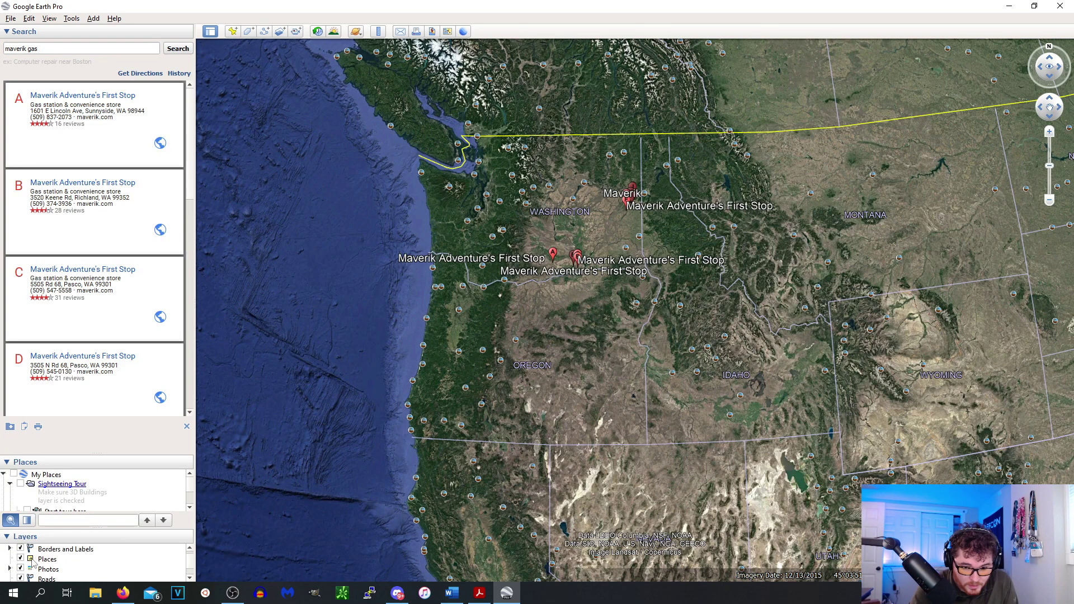
left_click(20, 569)
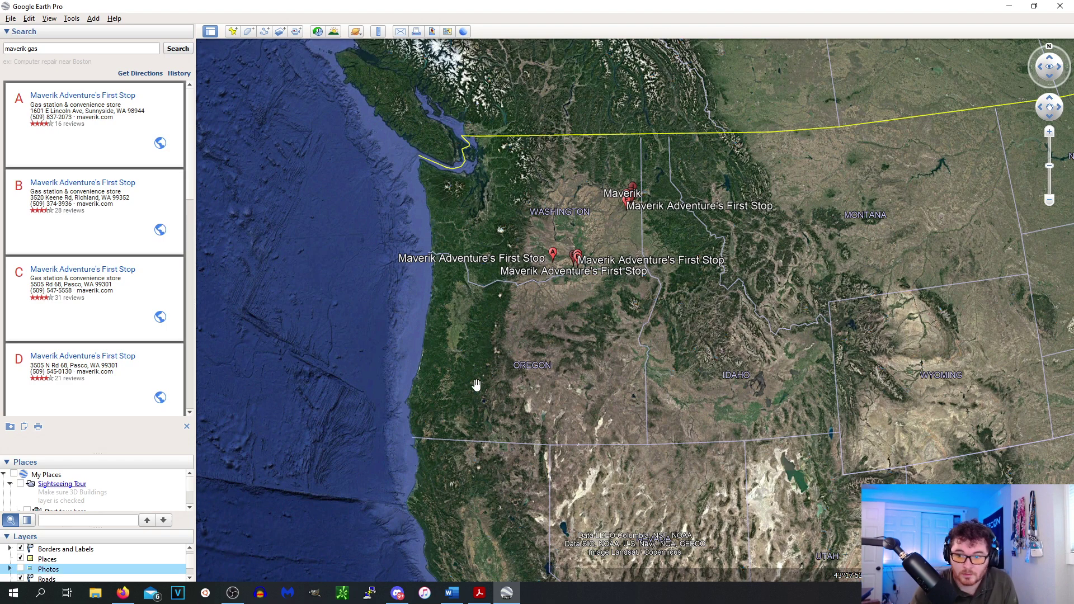
Examine how the Maverik stations are spread across Washington and the neighbouring states, and read through the list of results.
left_click_drag(605, 370, 395, 404)
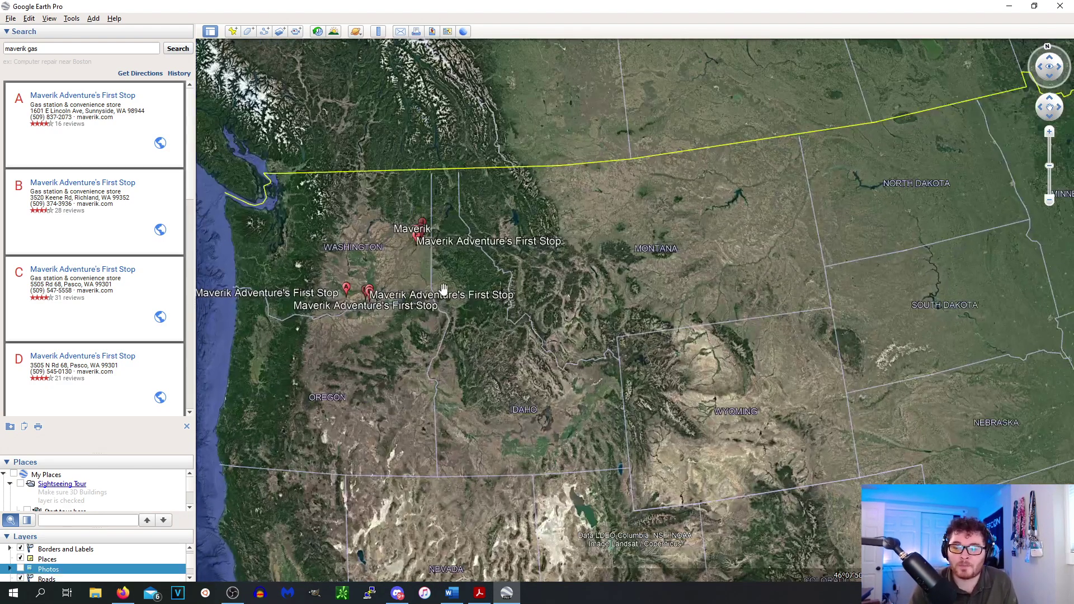
scroll(443, 290, "up", 4)
scroll(358, 140, "up", 5)
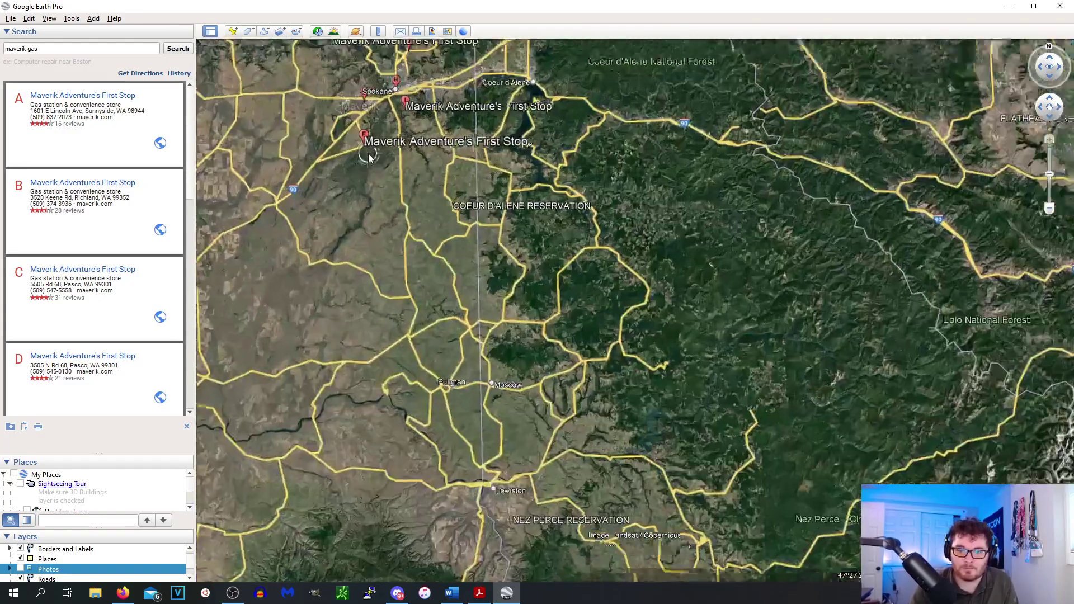
scroll(354, 131, "down", 10)
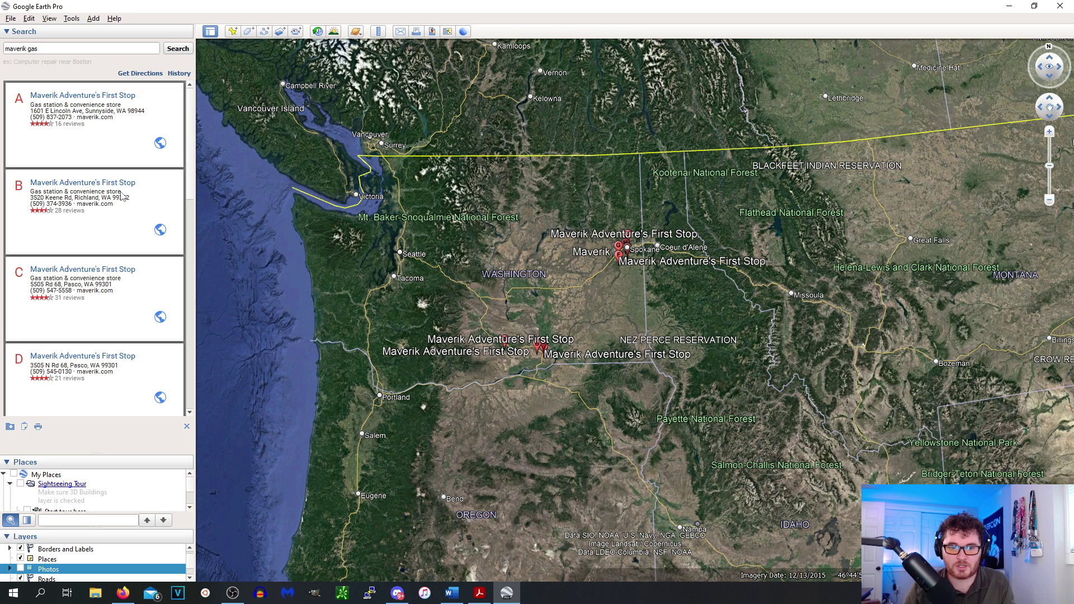
scroll(582, 348, "up", 5)
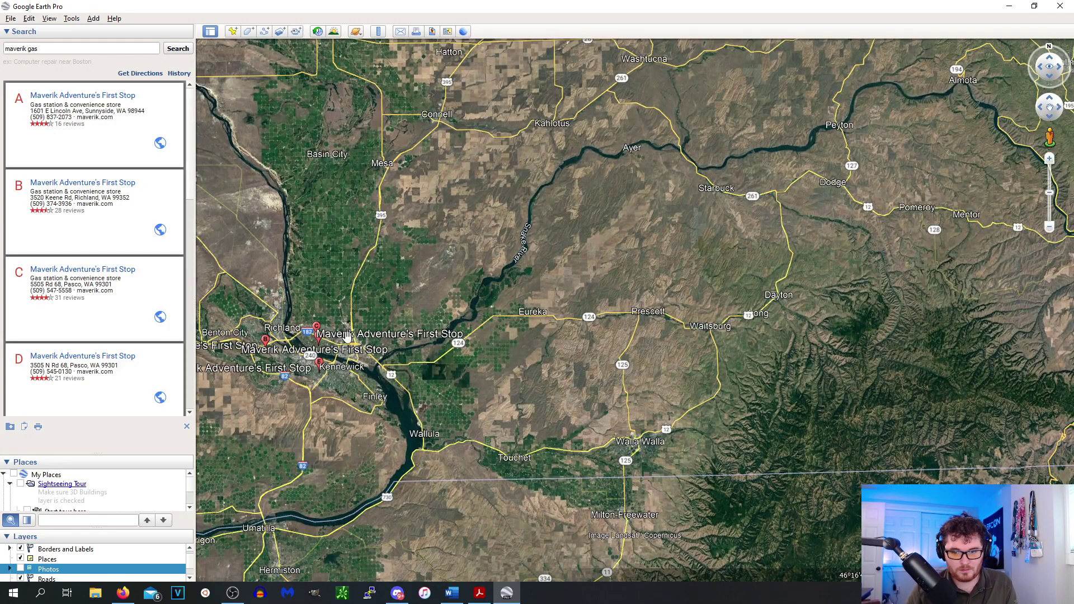
scroll(513, 301, "down", 3)
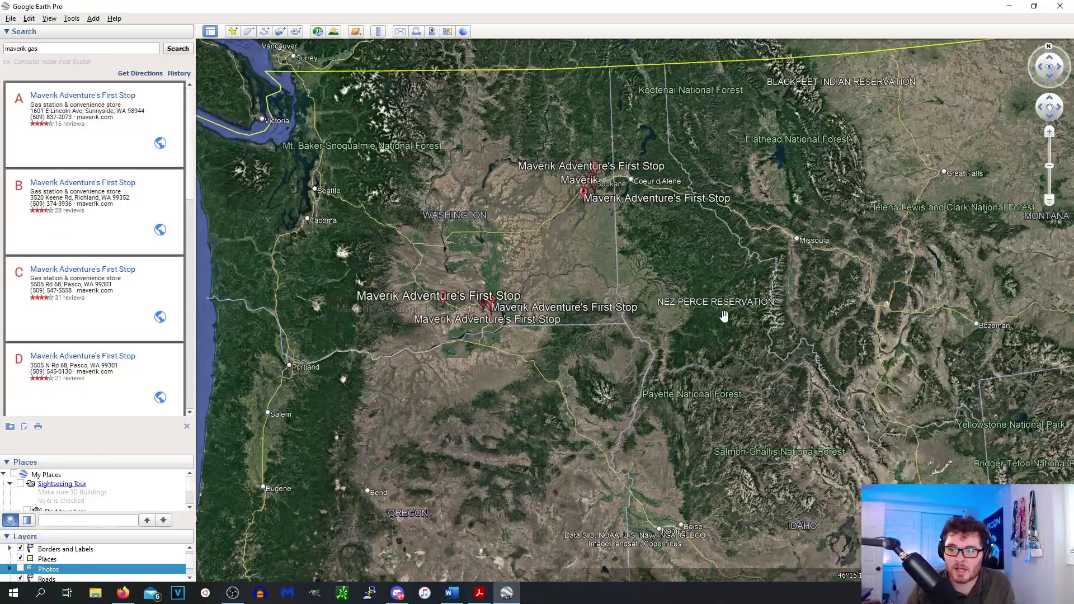
scroll(724, 317, "down", 3)
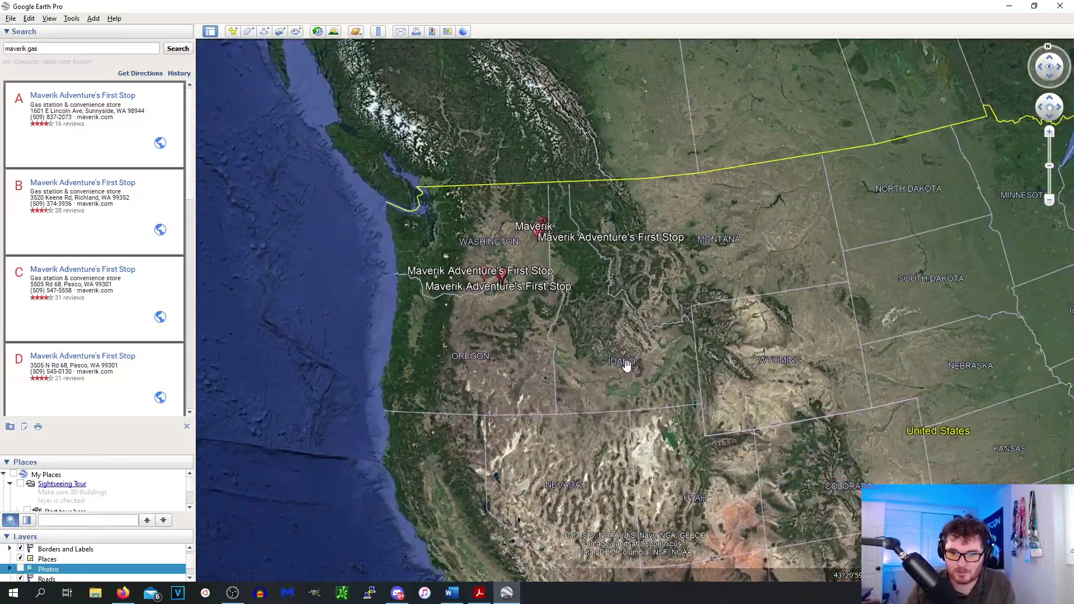
scroll(165, 342, "down", 6)
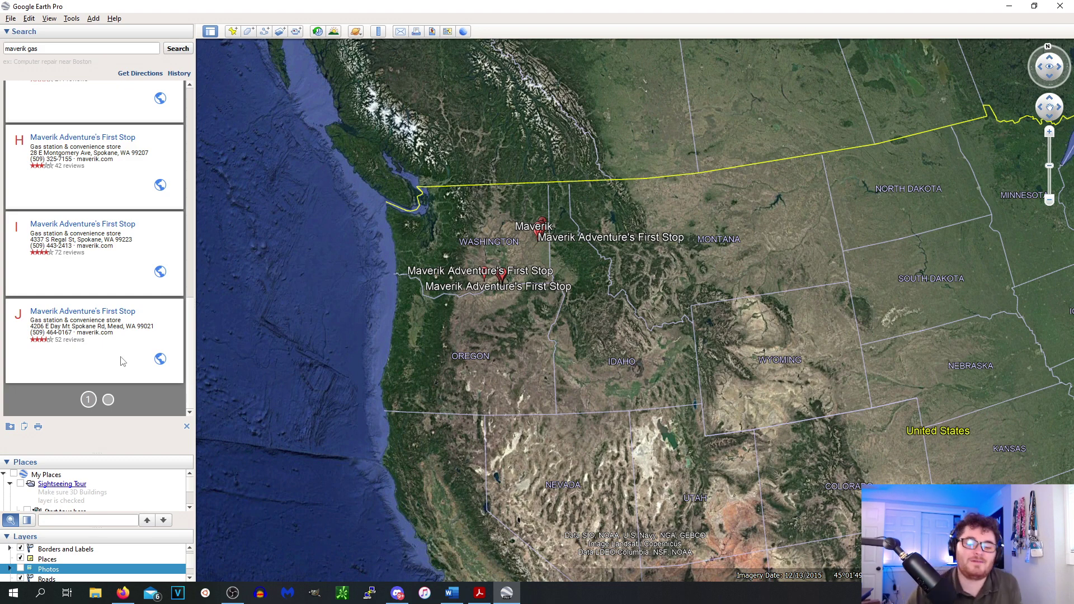
Make the saved places area taller and collapse the My Places folder.
left_click_drag(114, 455, 124, 413)
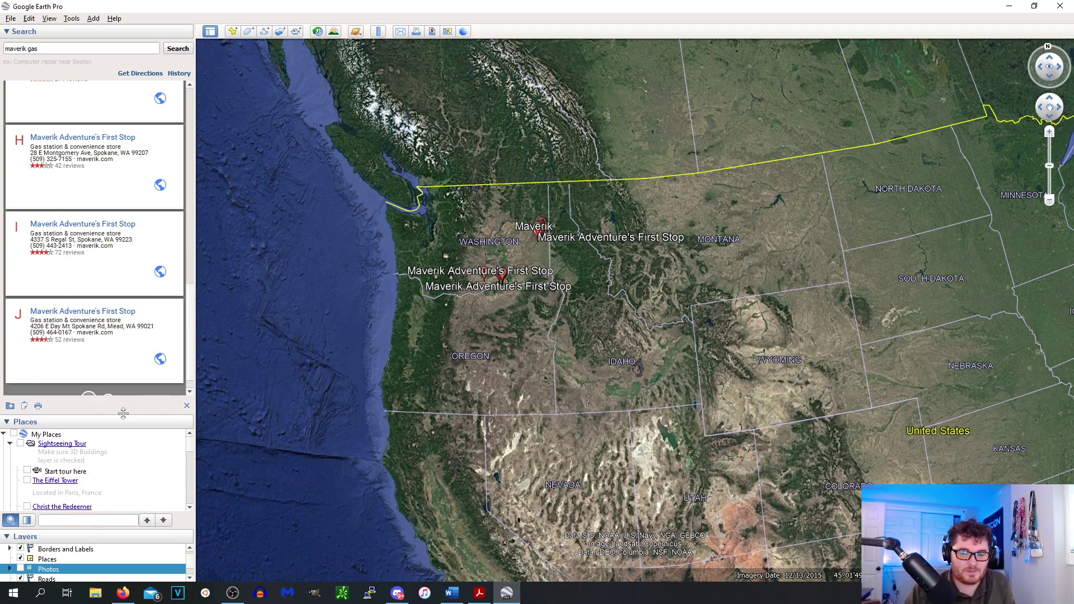
left_click(10, 444)
left_click(9, 444)
left_click(9, 444)
left_click(4, 434)
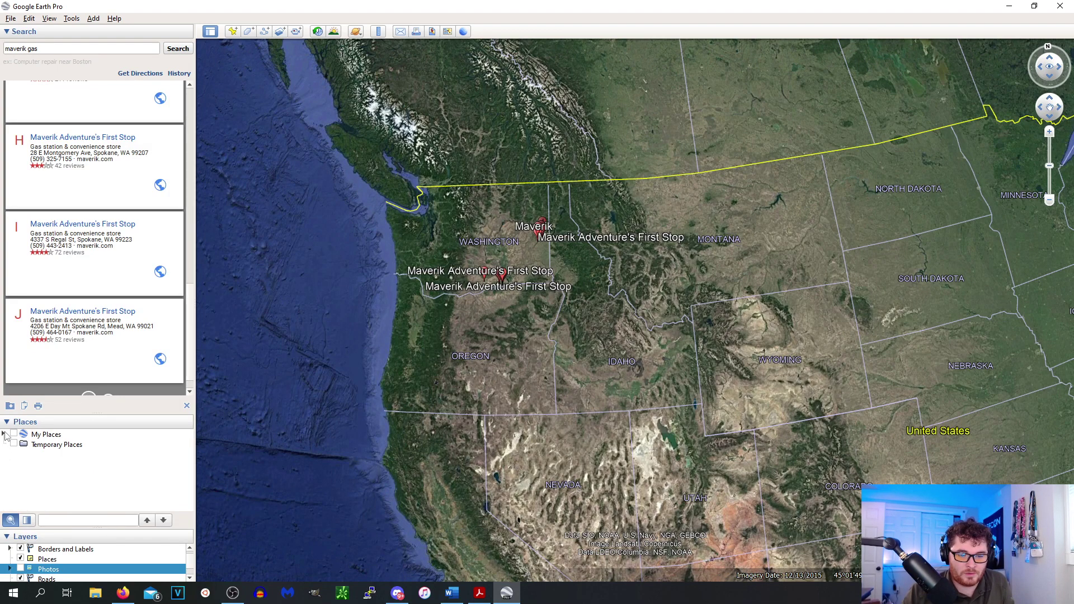
Show the second page of the Maverik search results and look over its stations on the map.
scroll(616, 355, "up", 4)
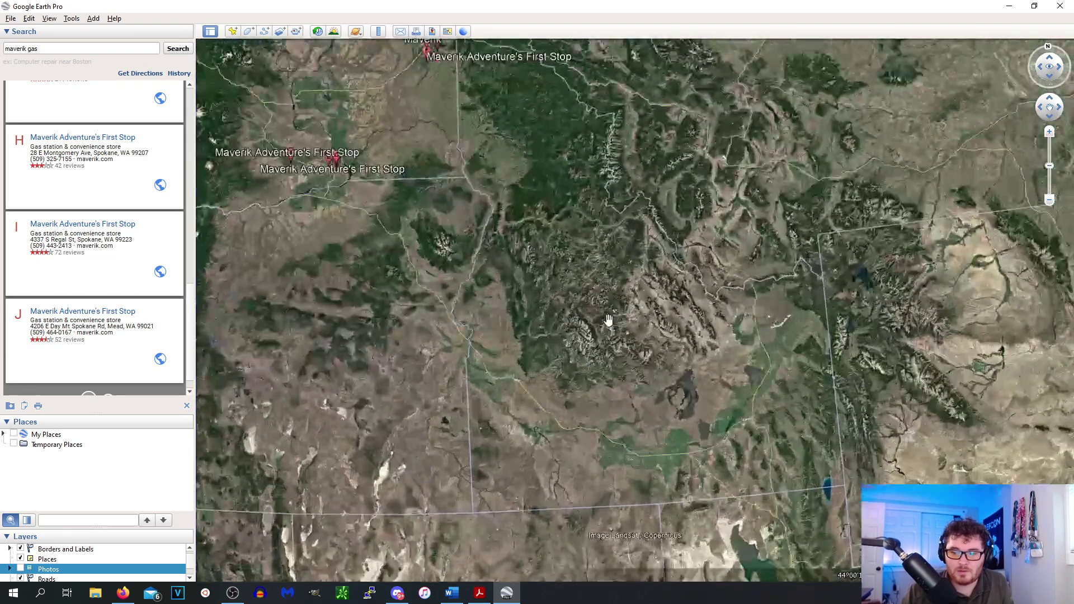
scroll(626, 447, "down", 5)
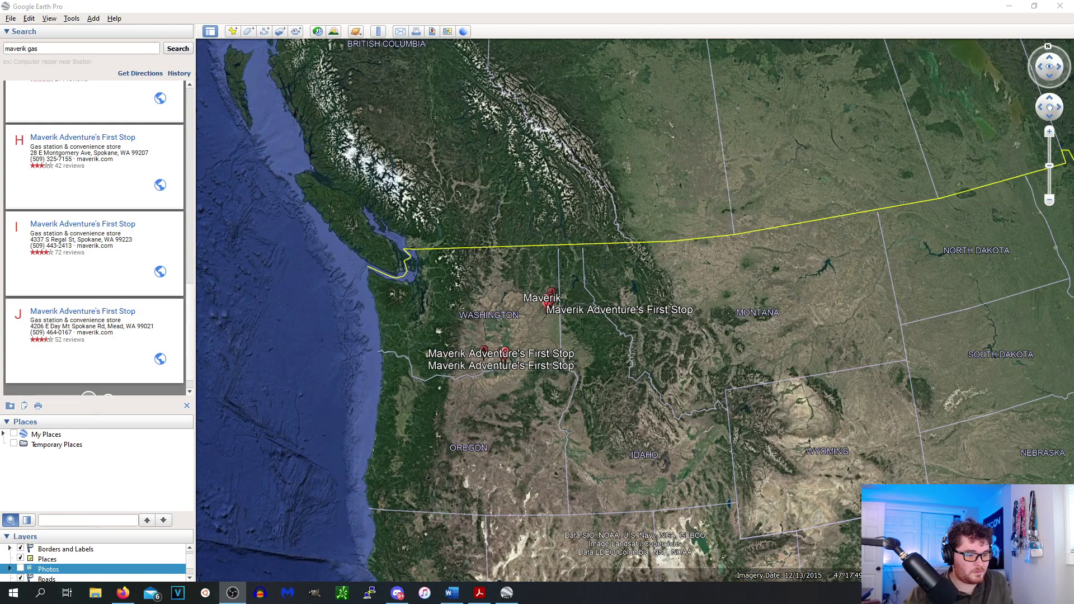
left_click_drag(641, 383, 527, 250)
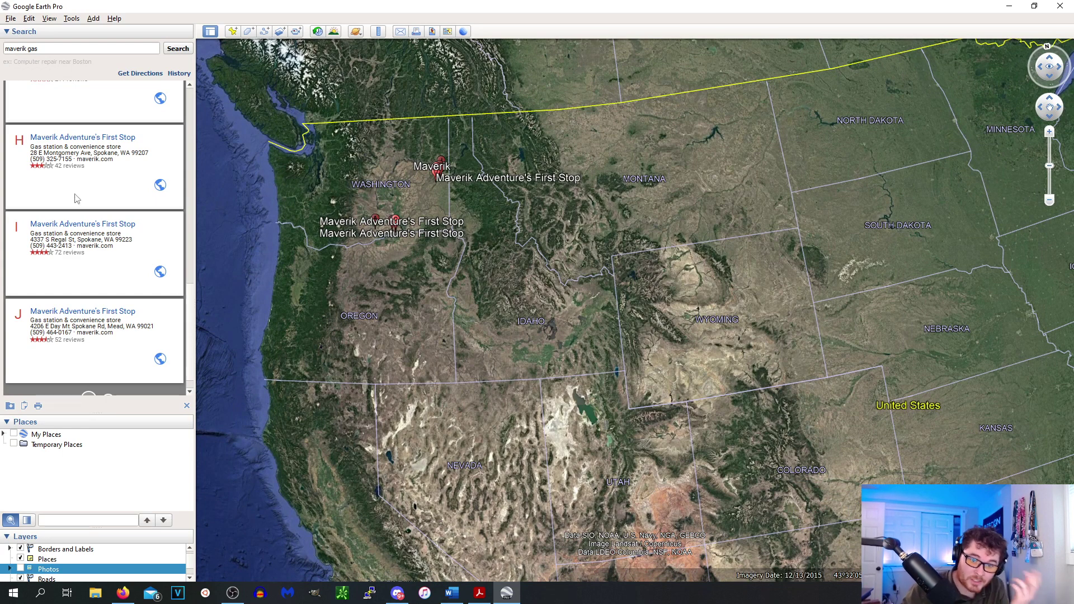
scroll(51, 207, "up", 2)
scroll(51, 207, "up", 1)
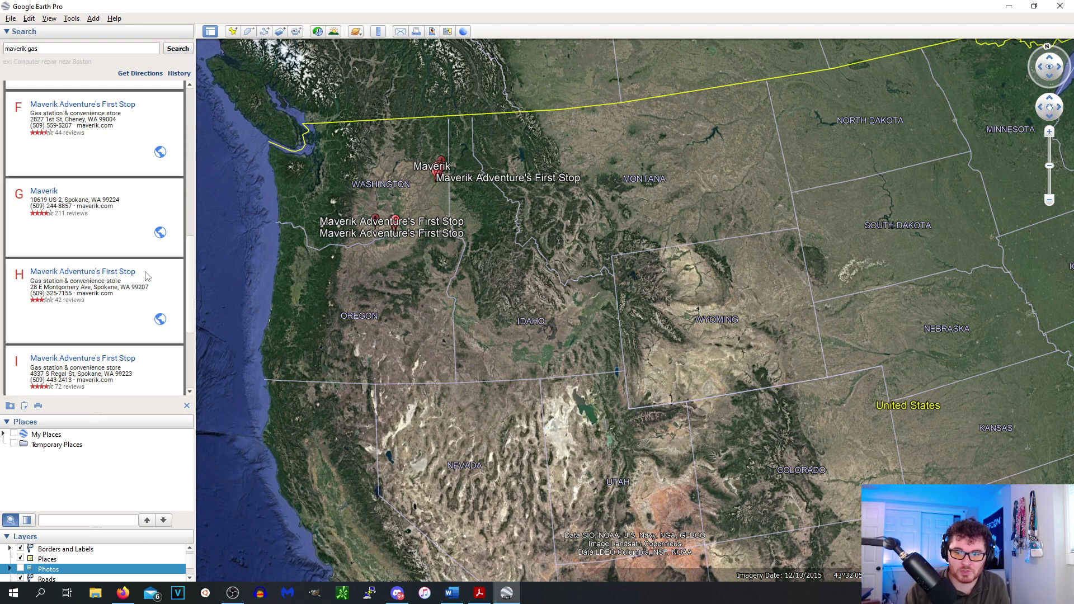
scroll(146, 280, "down", 2)
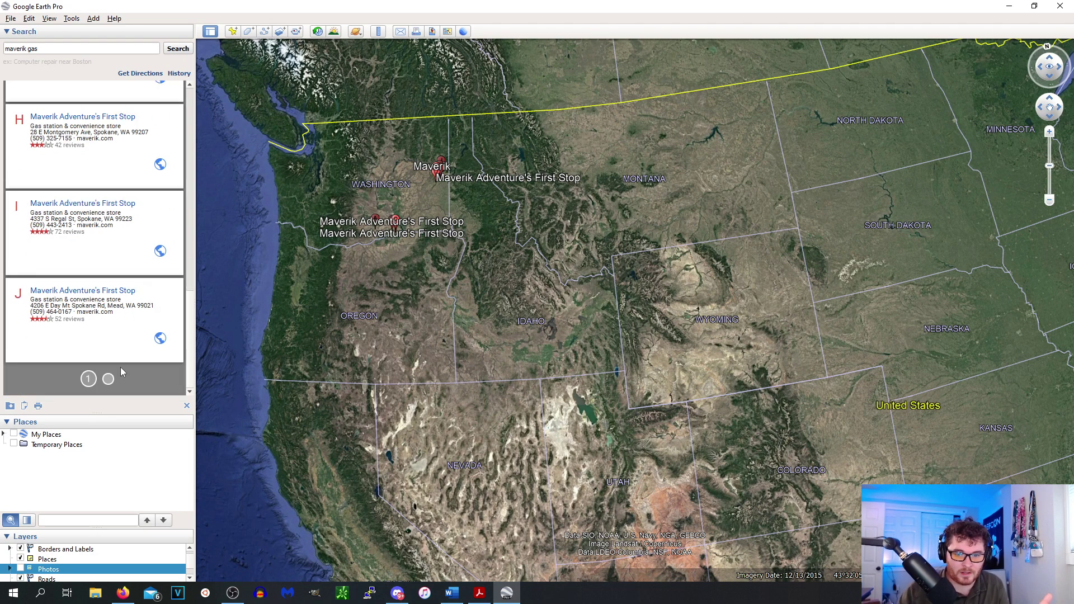
left_click(108, 380)
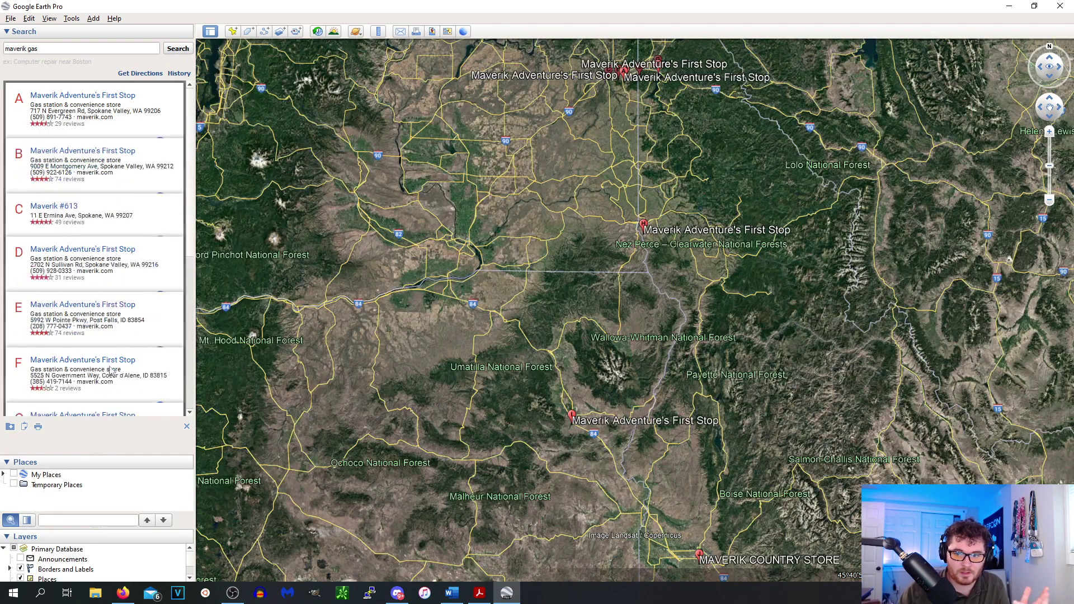
scroll(365, 300, "up", 3)
scroll(140, 268, "down", 3)
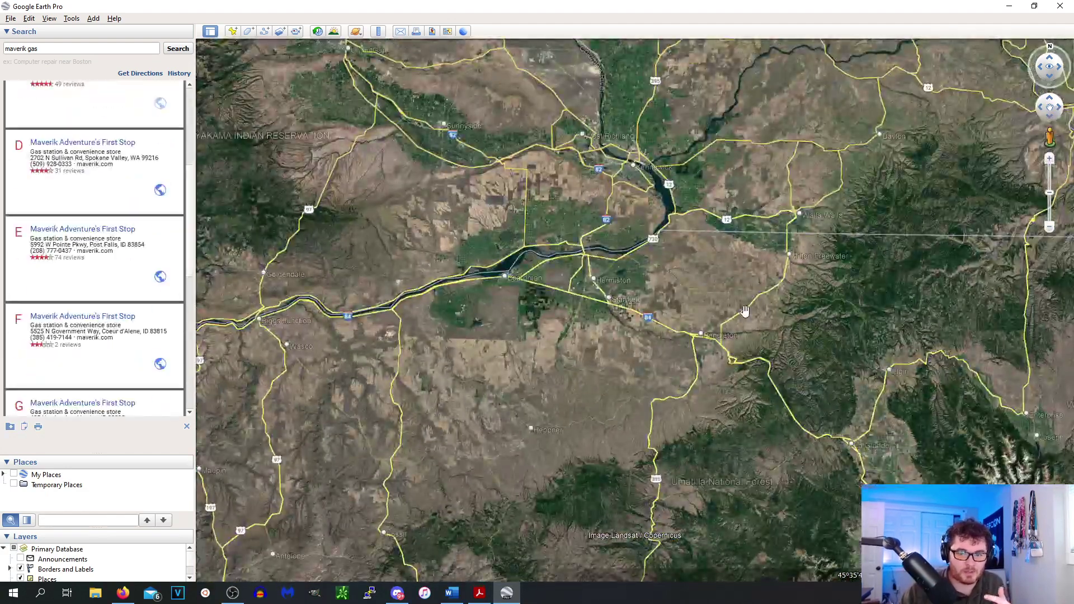
Return to the first page of the maverik gas search results and copy them to My Places.
scroll(650, 301, "down", 3)
scroll(649, 301, "down", 3)
scroll(84, 359, "down", 4)
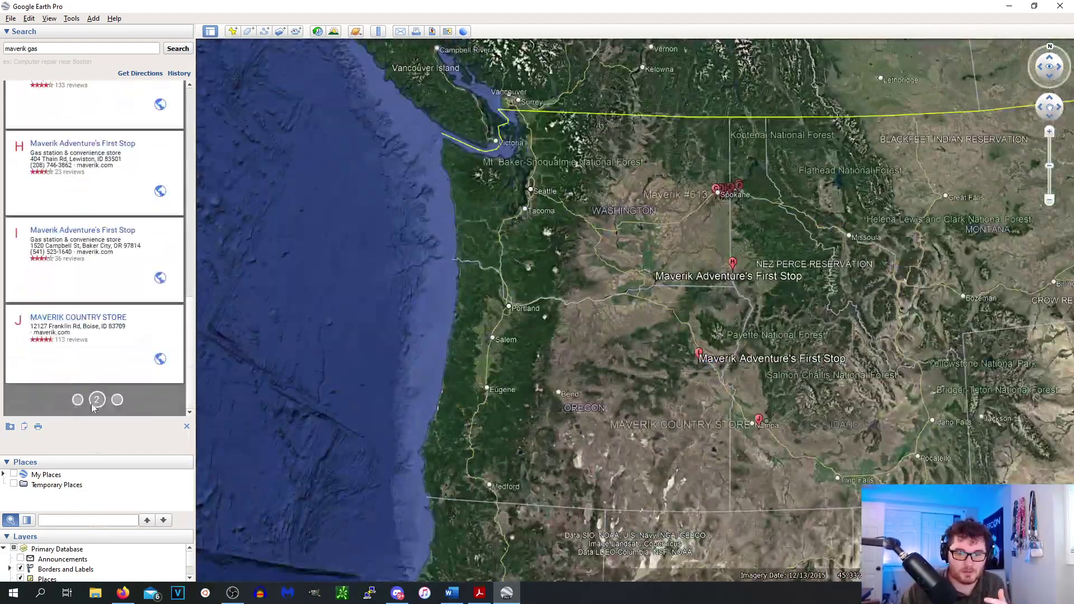
left_click(78, 400)
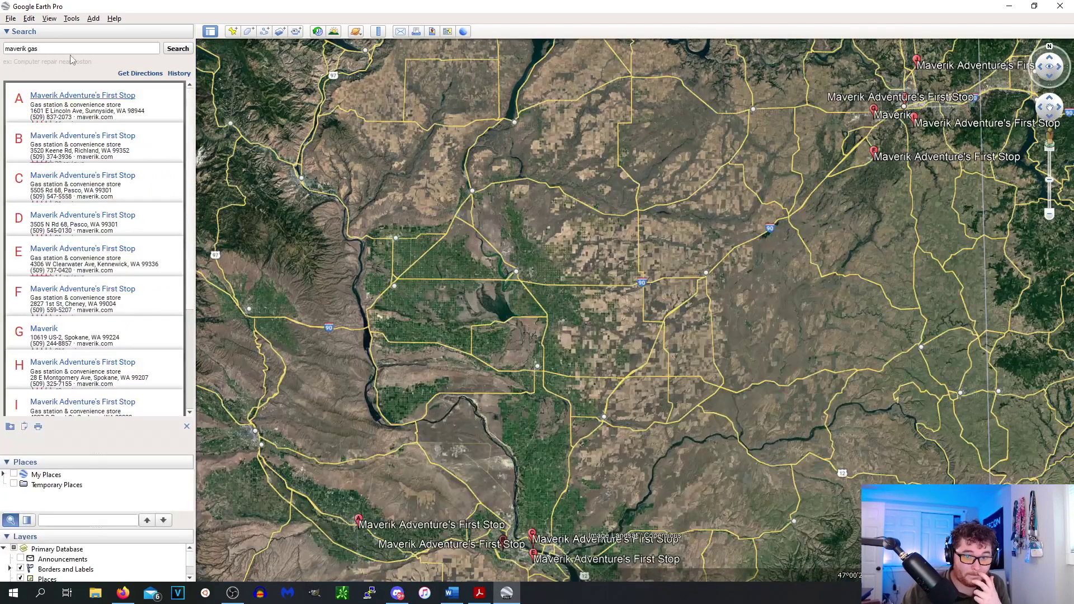
scroll(159, 365, "down", 3)
scroll(160, 365, "down", 3)
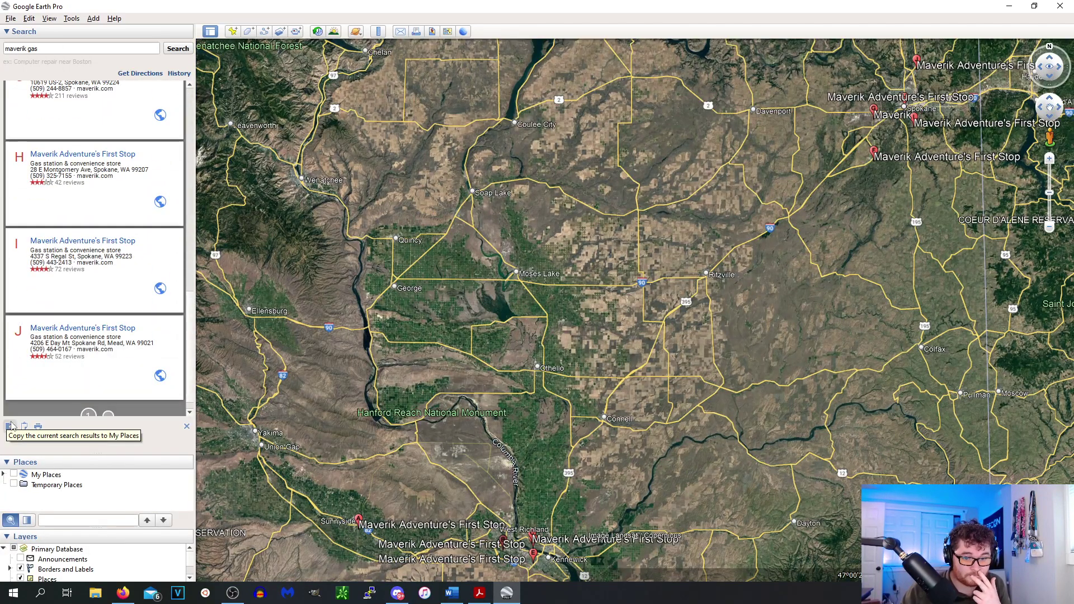
left_click(13, 427)
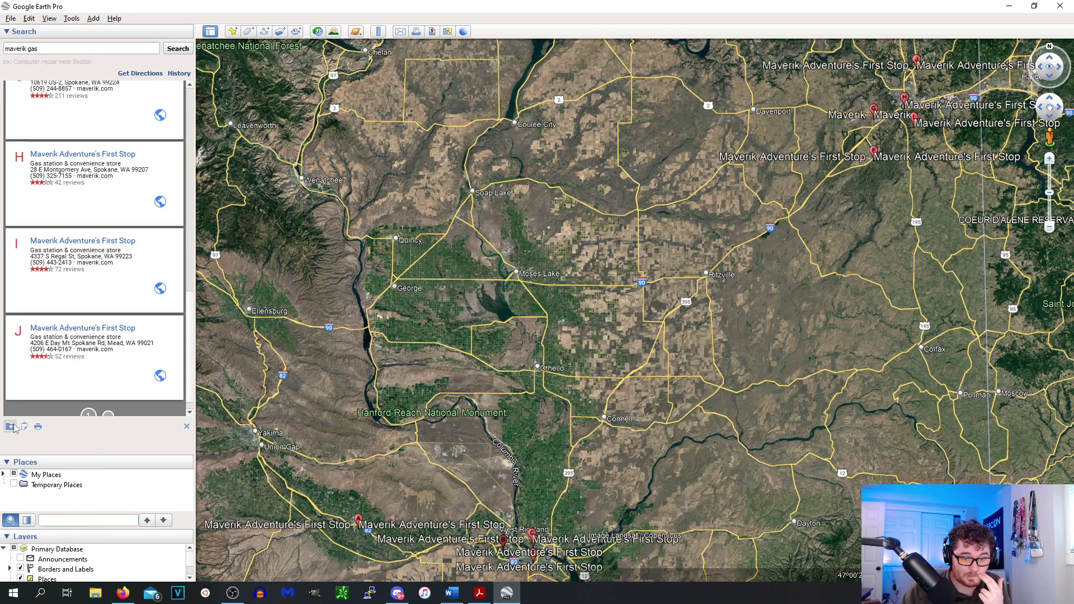
Expand the My Places folder and remove the Sightseeing Tour entry from it.
scroll(702, 325, "down", 5)
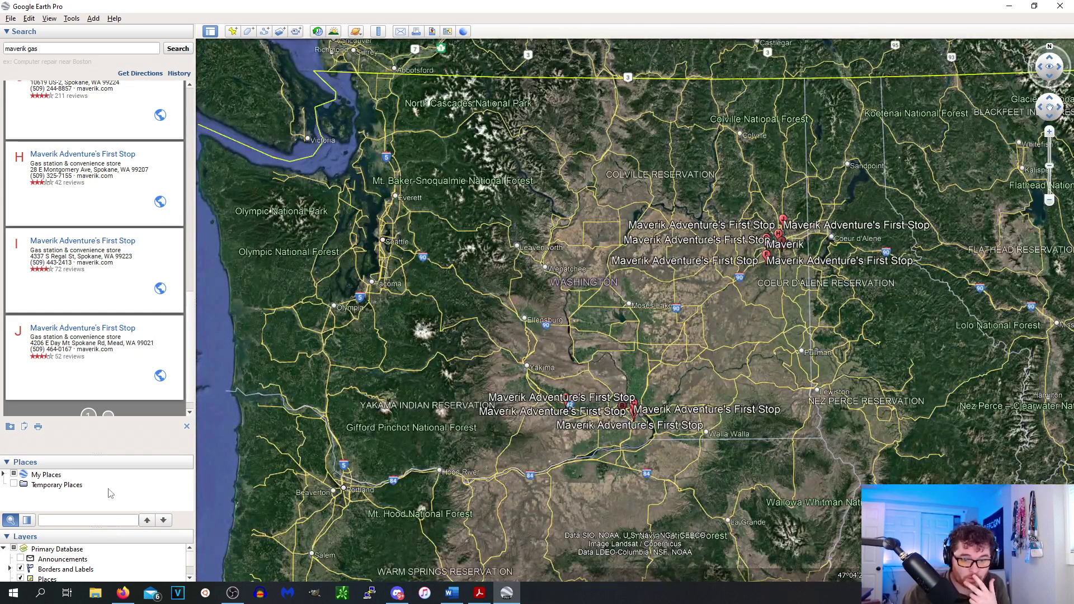
left_click(4, 474)
scroll(71, 482, "down", 5)
scroll(46, 497, "up", 5)
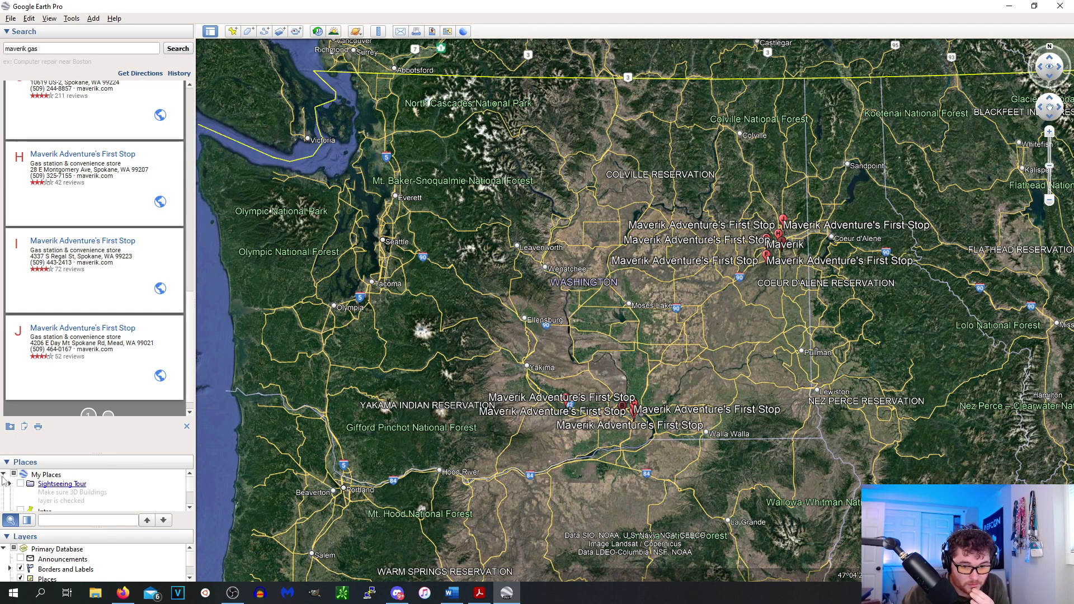
left_click(9, 485)
left_click(10, 484)
left_click(10, 484)
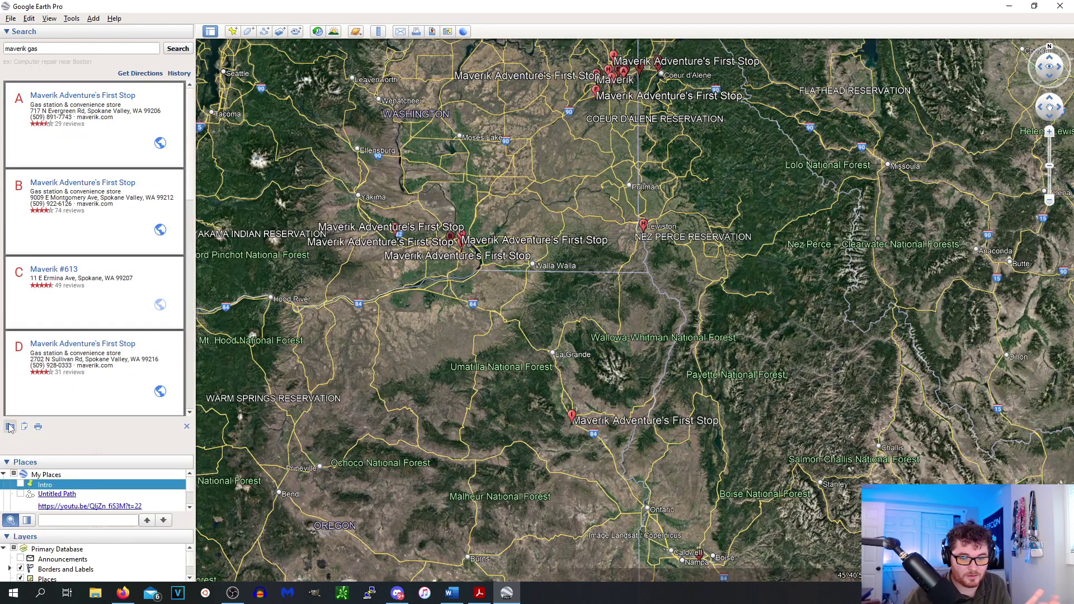
Copy the second and third pages of the maverik gas results to My Places.
scroll(71, 361, "down", 5)
scroll(71, 361, "down", 3)
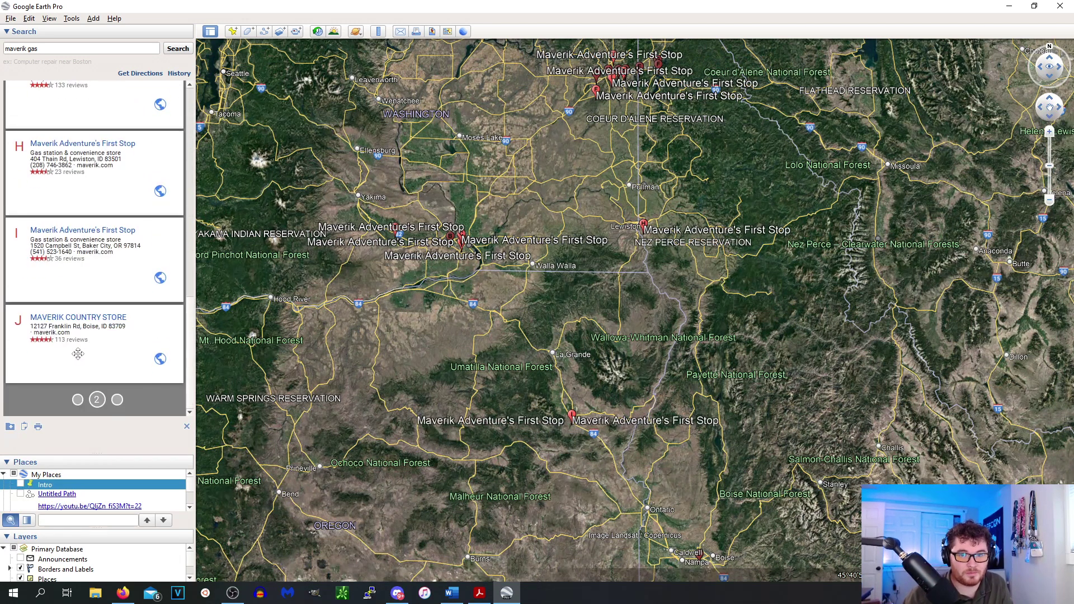
left_click(117, 399)
scroll(104, 226, "down", 2)
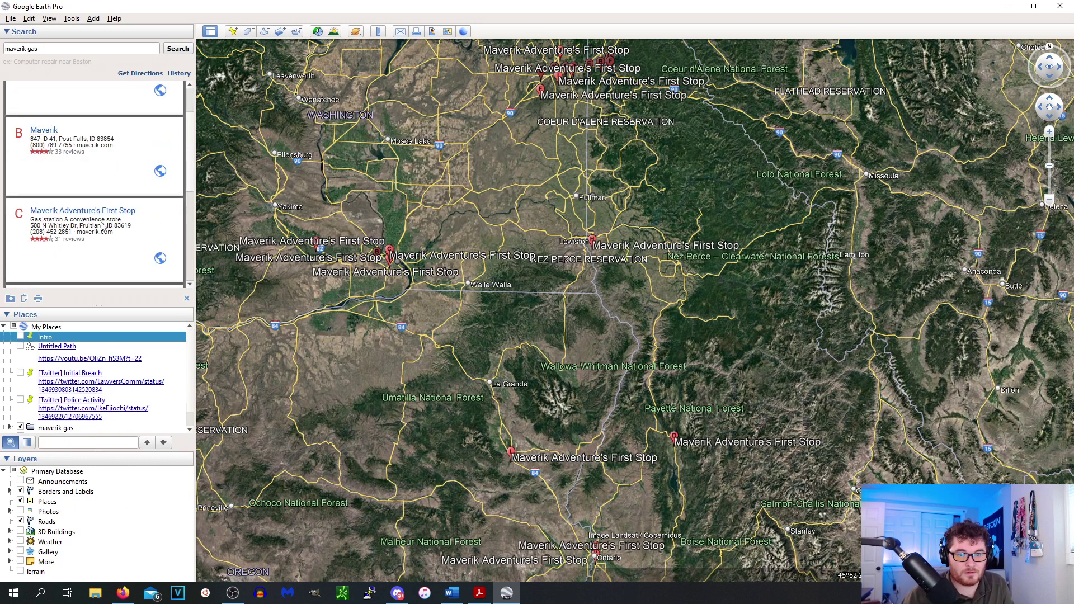
scroll(95, 219, "down", 3)
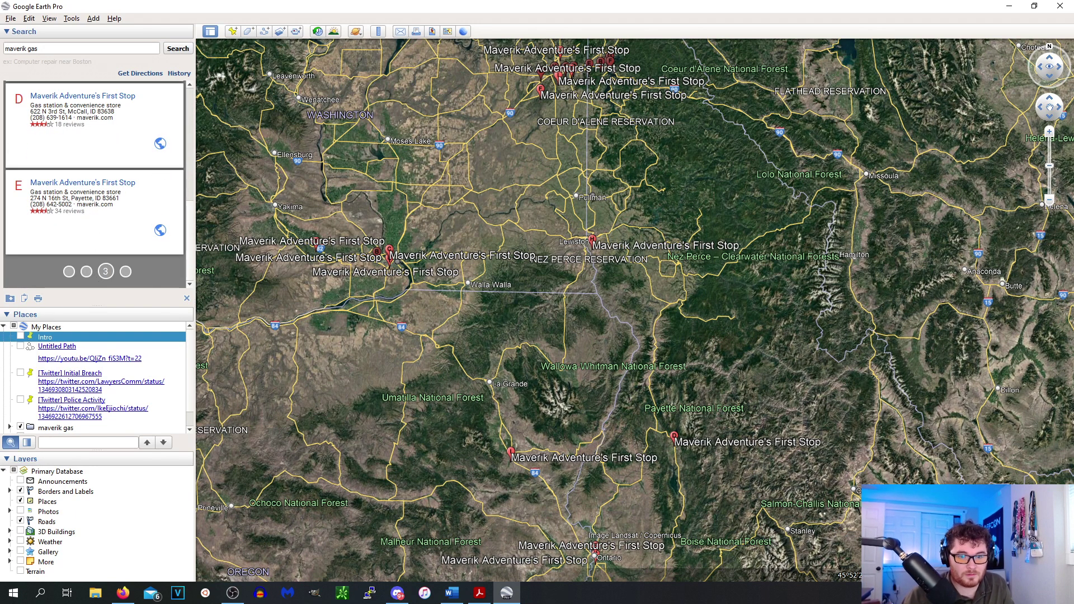
Check the fourth page of the maverik gas results for more stations and look over the saved stations on the map.
left_click(121, 273)
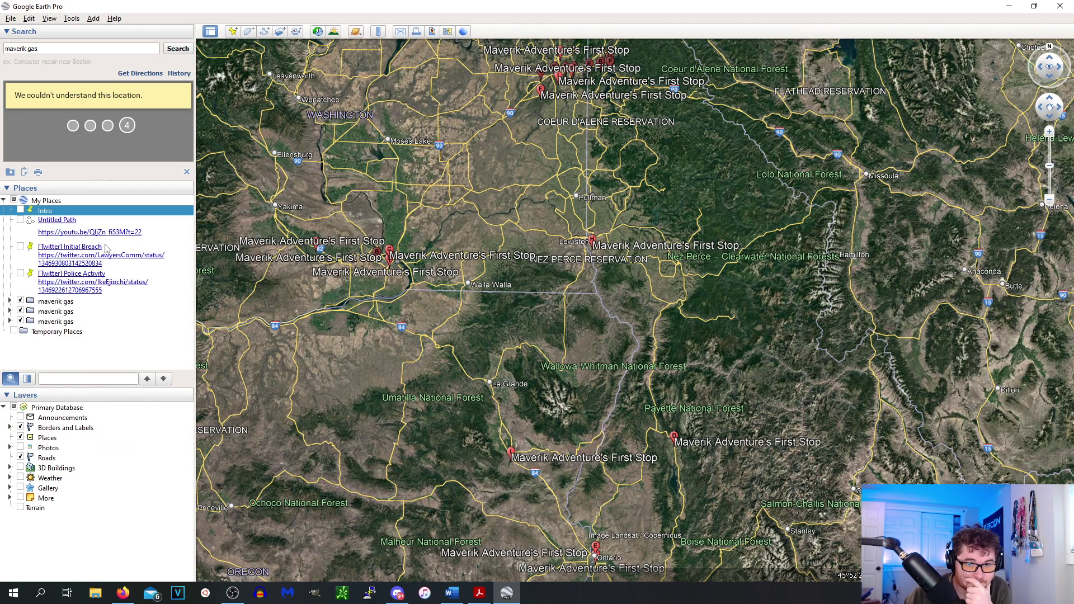
scroll(518, 228, "down", 5)
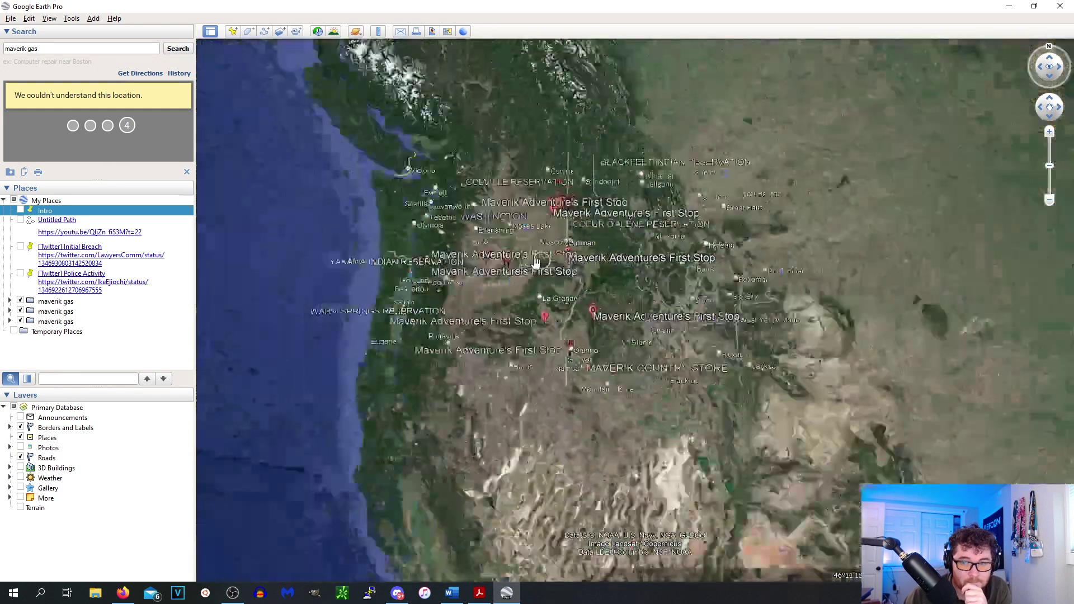
scroll(505, 264, "up", 5)
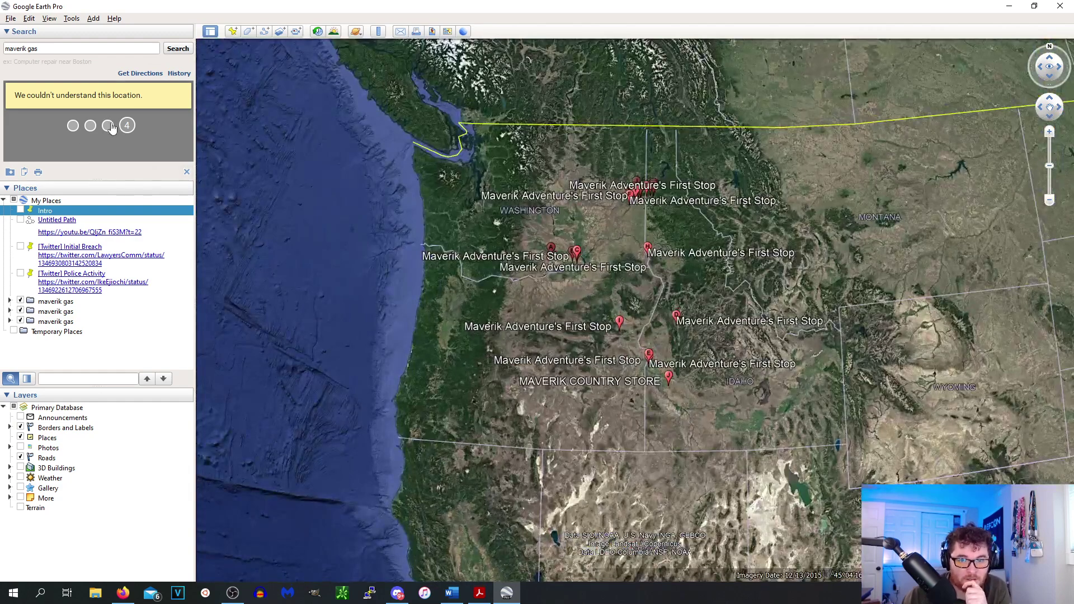
left_click(108, 125)
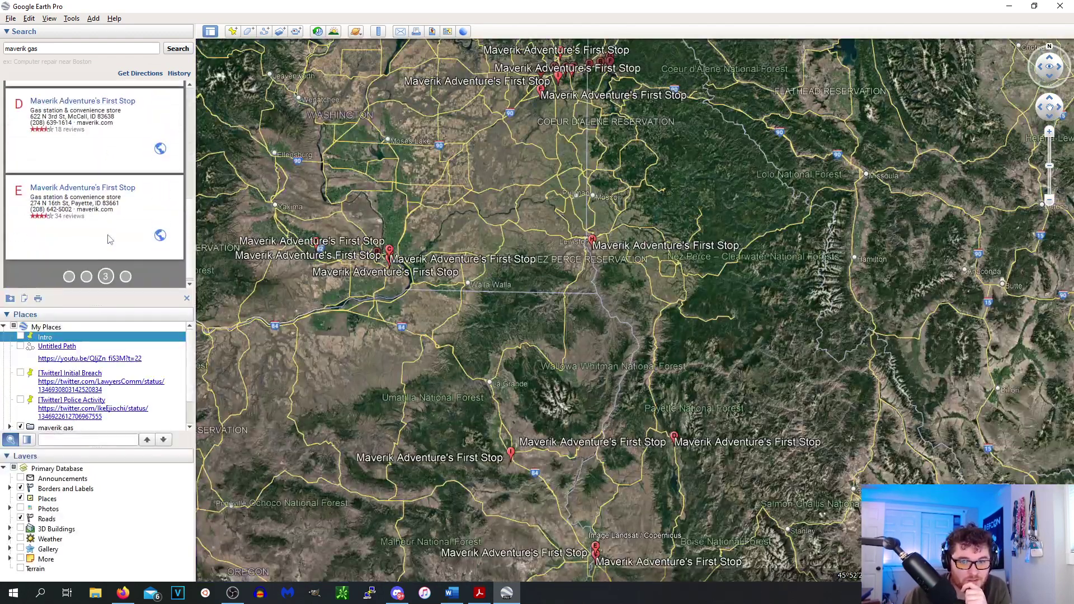
left_click(125, 277)
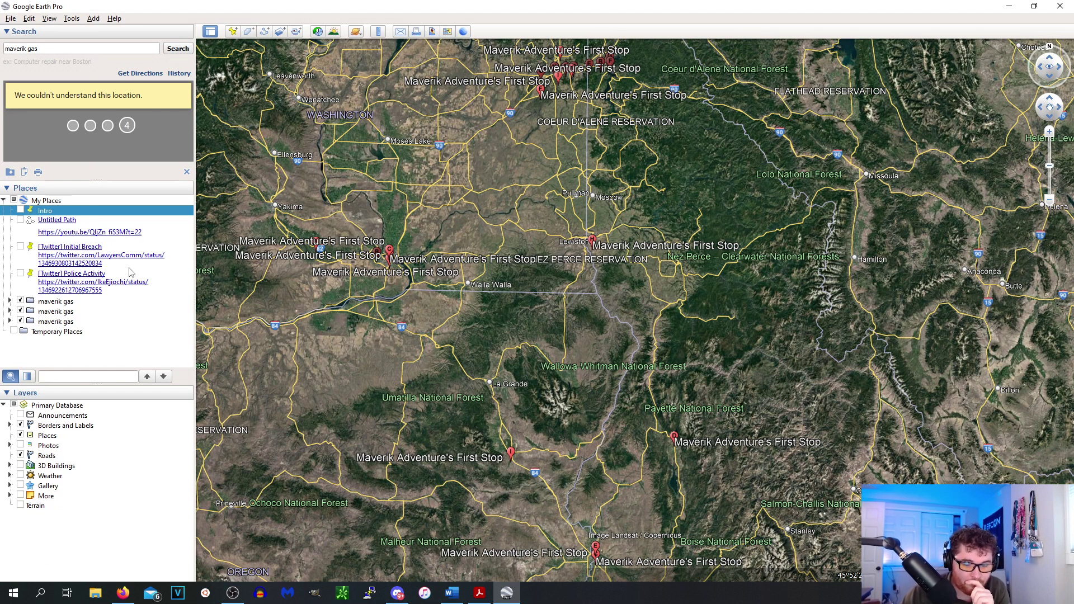
scroll(519, 259, "up", 5)
scroll(379, 277, "down", 5)
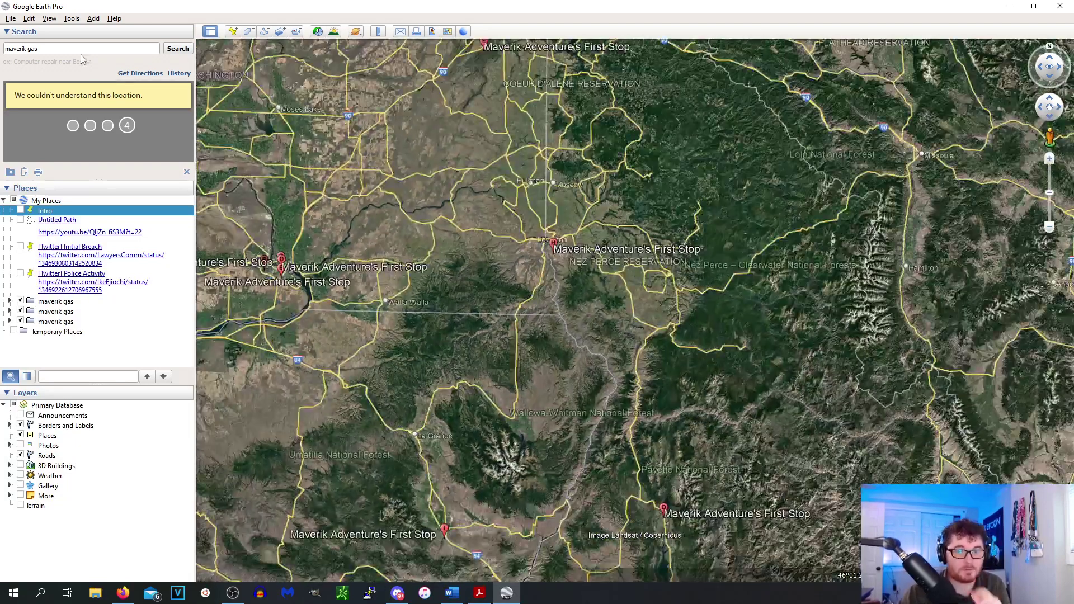
Search for Maverik Adventure's First Stop without a street address and go through the first page of results.
double_click(68, 45)
type("adve")
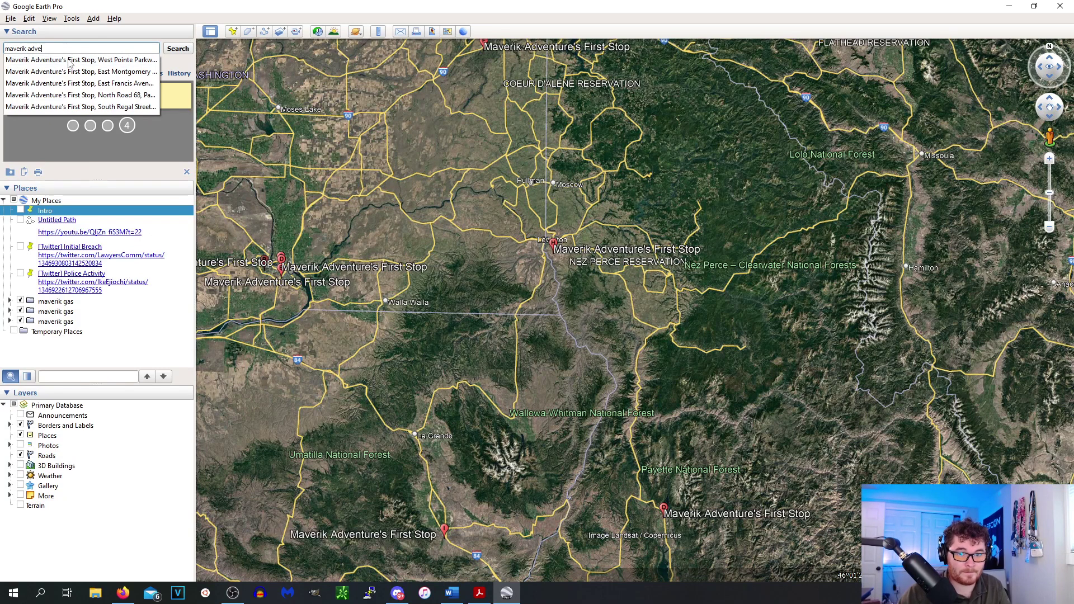
left_click(69, 62)
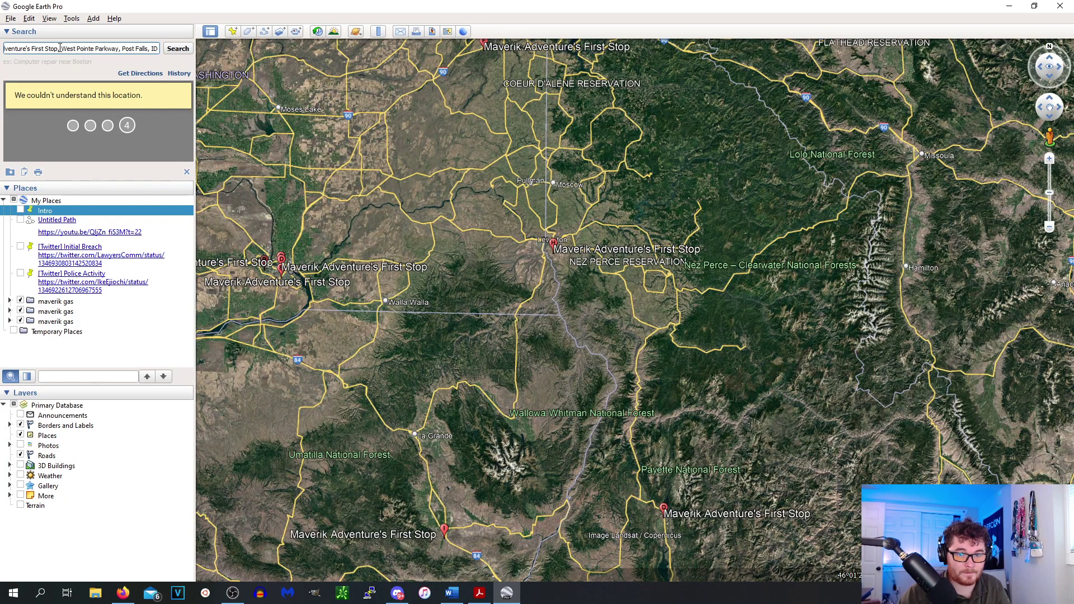
left_click_drag(56, 49, 268, 39)
type("p")
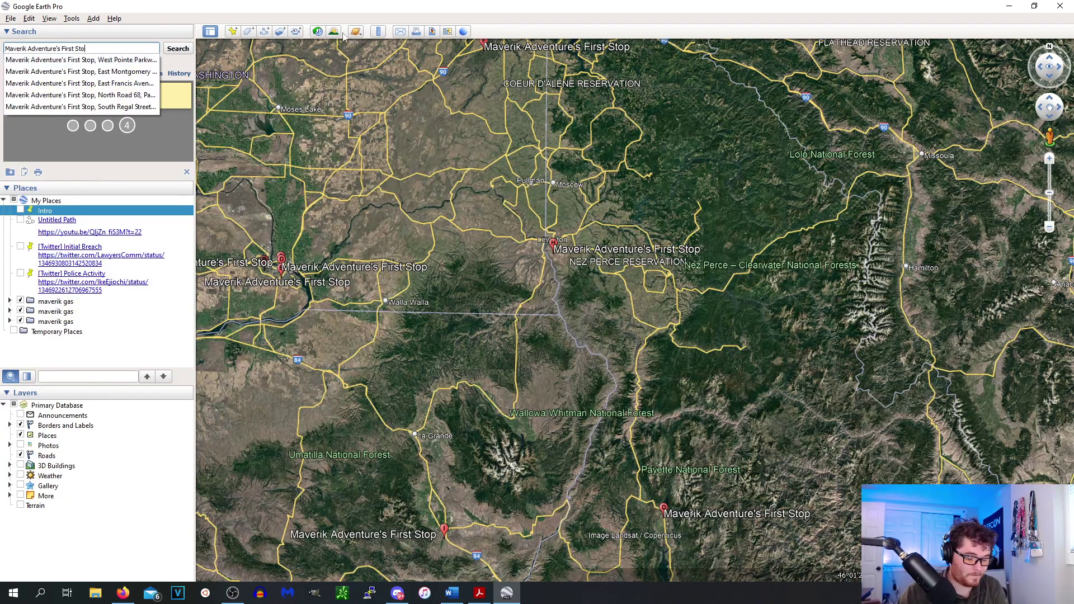
key("Return")
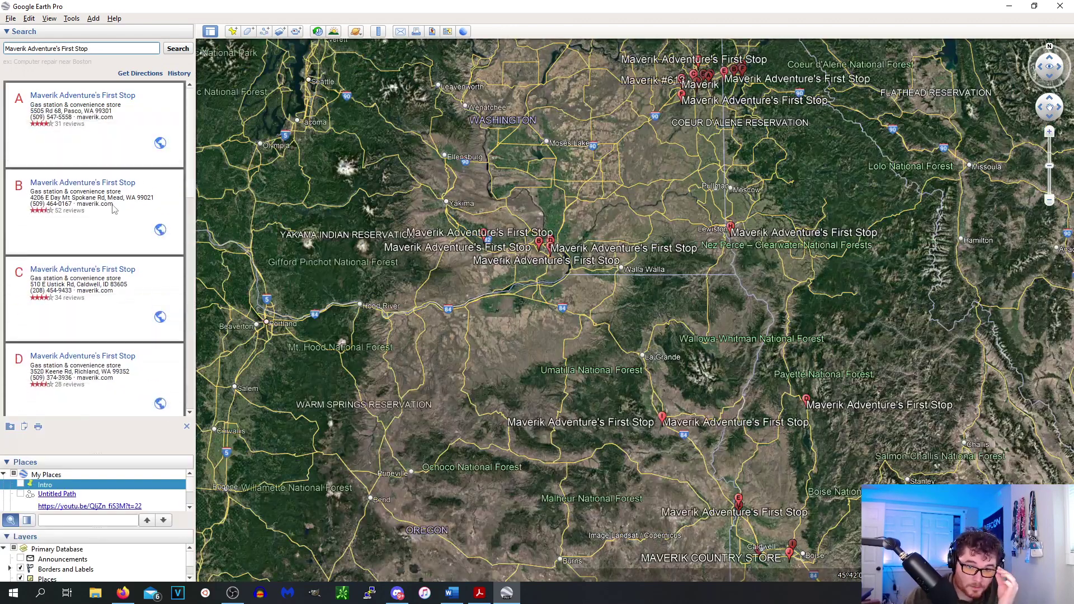
scroll(97, 315, "down", 5)
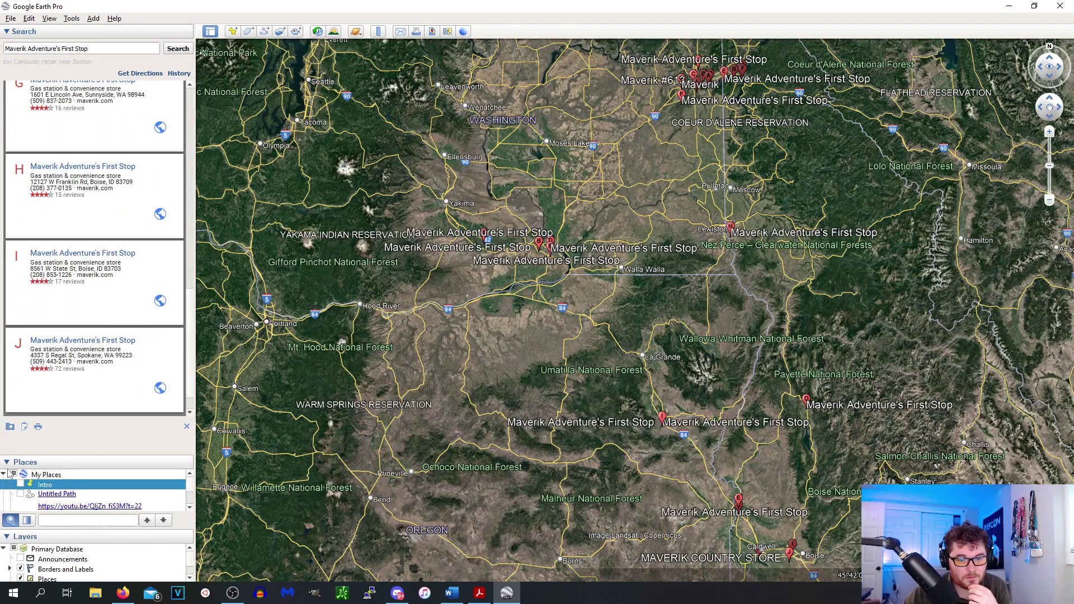
scroll(96, 409, "down", 1)
Clear the earlier maverik gas folders out of My Places.
scroll(66, 500, "down", 5)
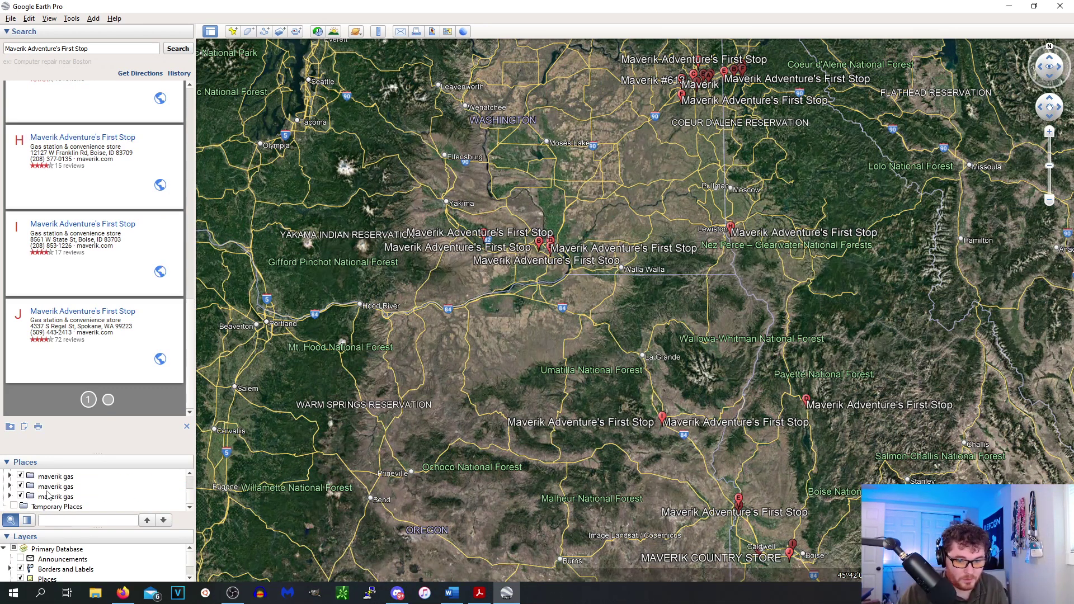
left_click(60, 497)
left_click(56, 465)
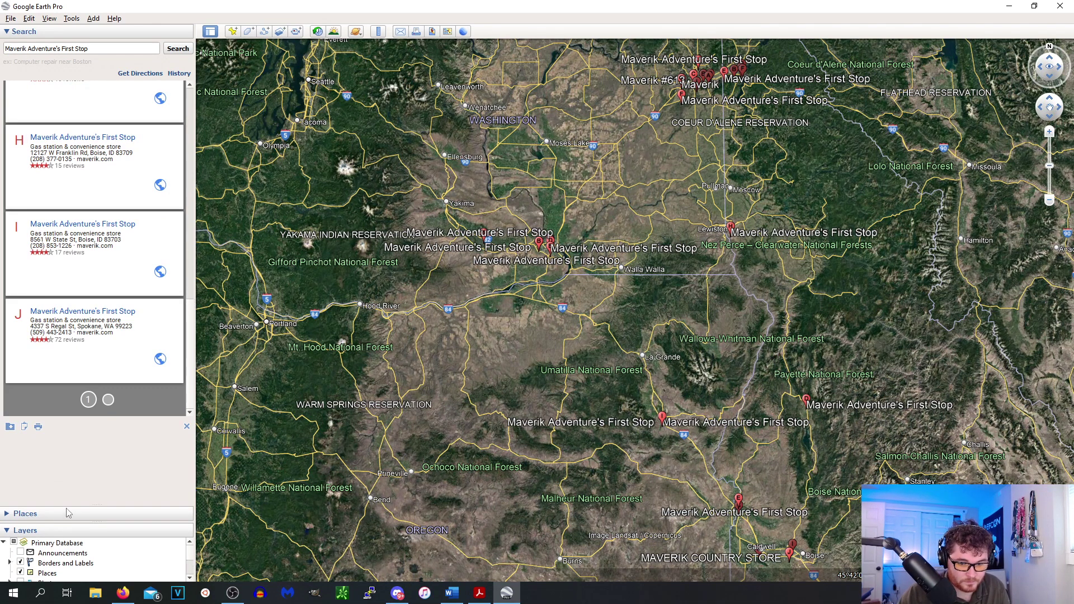
left_click(53, 512)
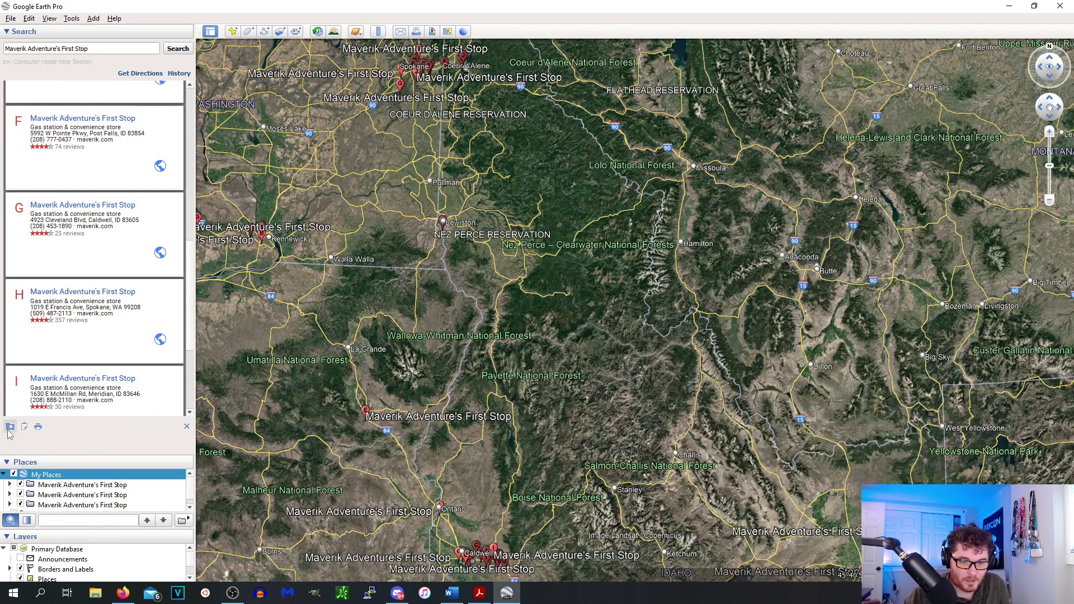
Copy the fourth and fifth pages of the Maverik Adventure's First Stop results to My Places.
left_click(8, 430)
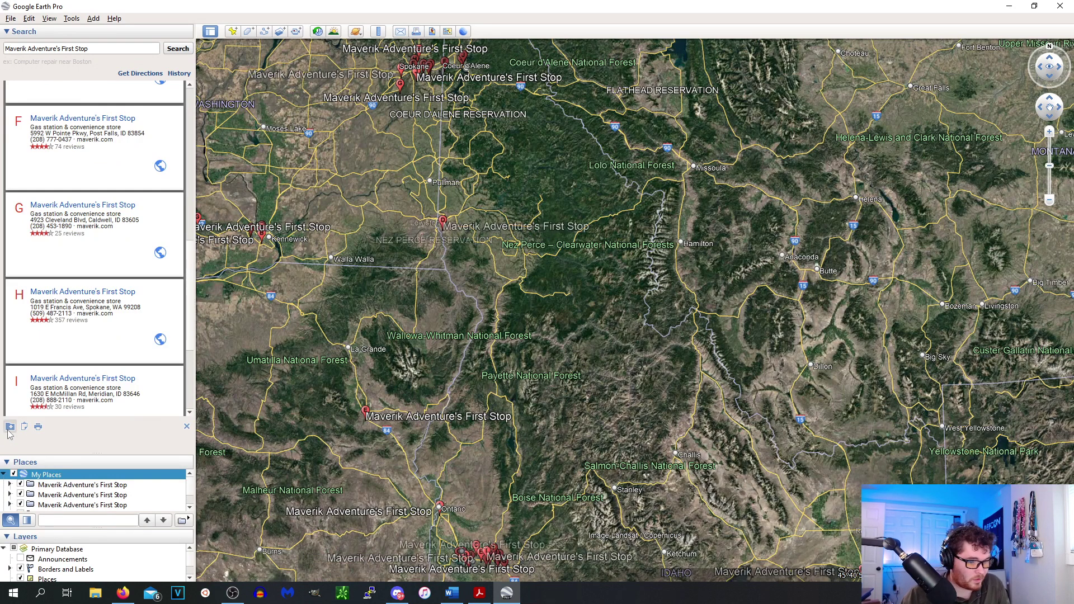
scroll(108, 392, "down", 3)
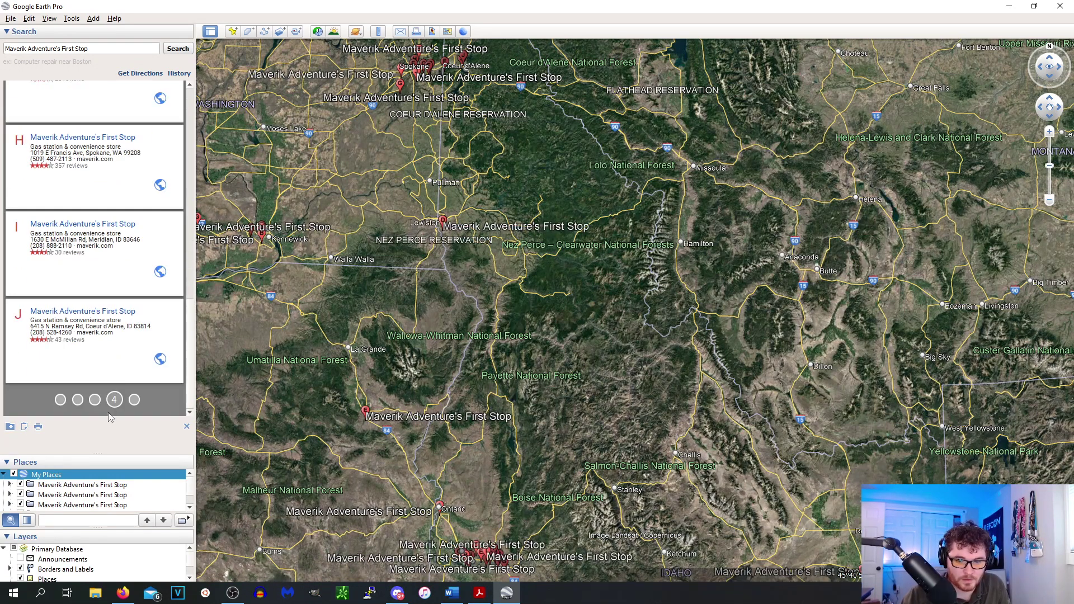
left_click(136, 399)
scroll(114, 369, "down", 8)
scroll(114, 369, "down", 2)
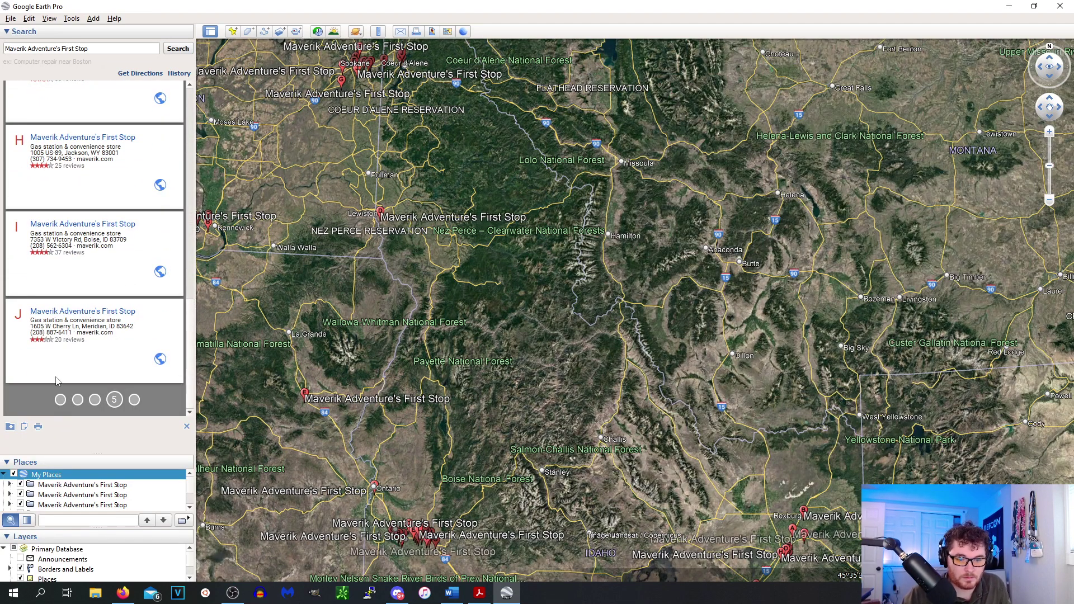
Copy the sixth and seventh pages of the Maverik Adventure's First Stop results to My Places.
left_click(134, 400)
scroll(127, 403, "down", 7)
scroll(127, 404, "down", 3)
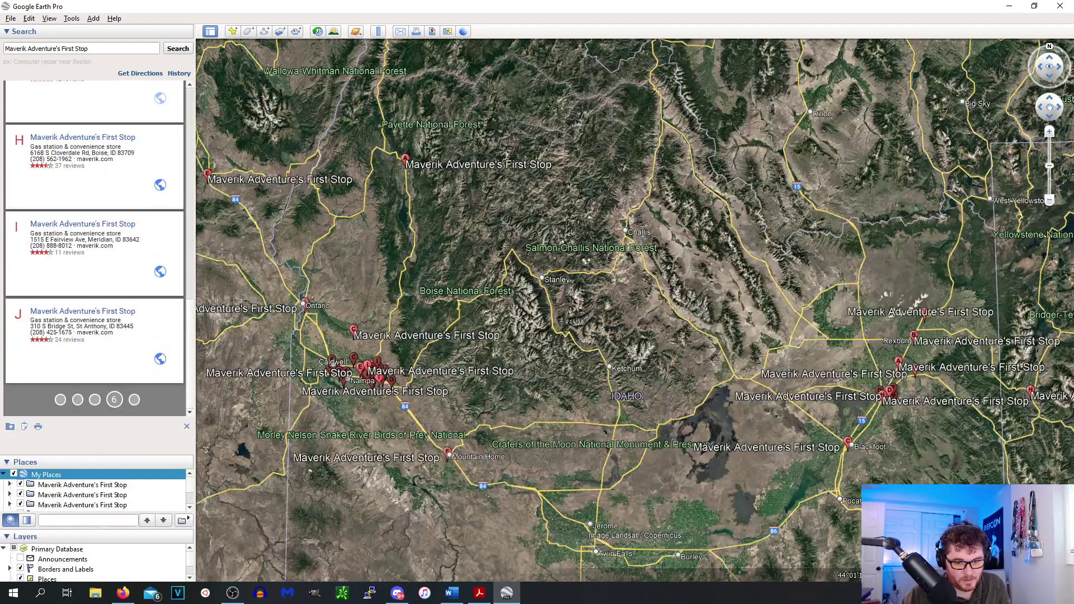
left_click(135, 399)
scroll(95, 366, "down", 10)
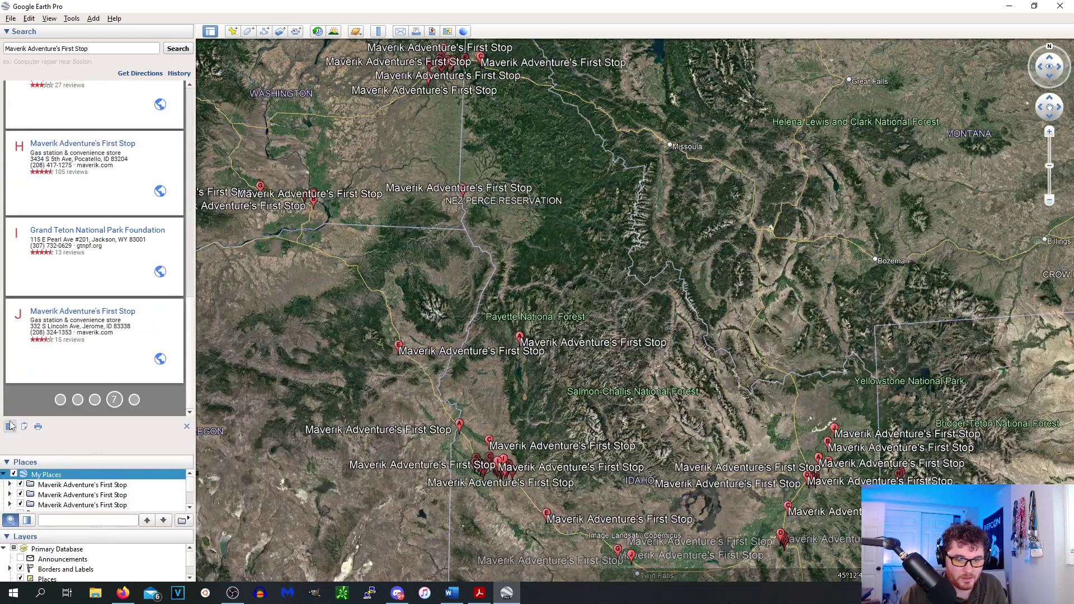
Copy the eighth and ninth pages of the Maverik Adventure's First Stop results to My Places.
left_click(134, 400)
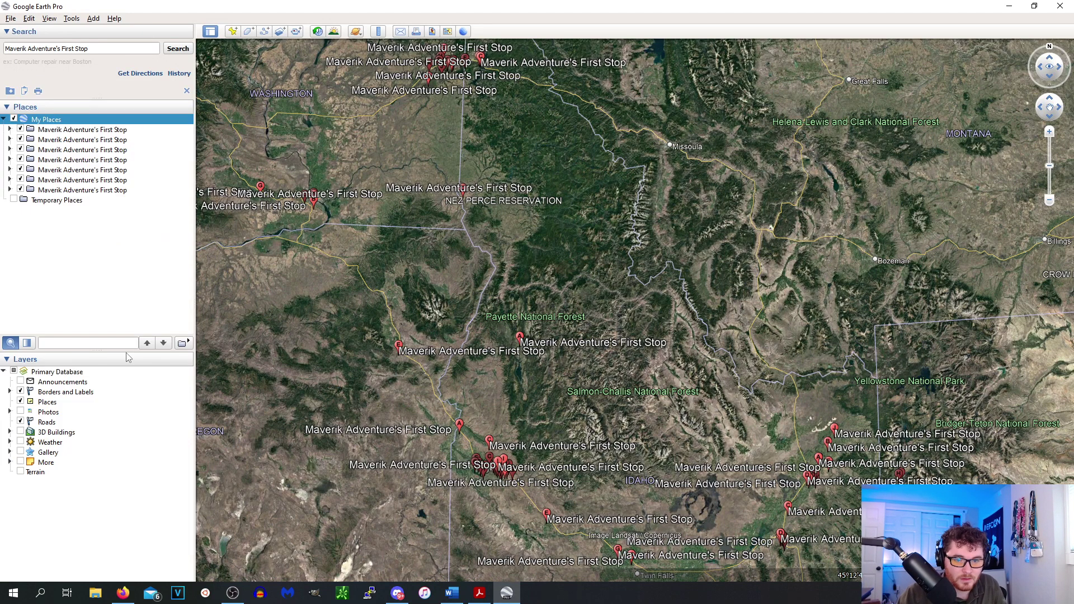
scroll(128, 358, "down", 3)
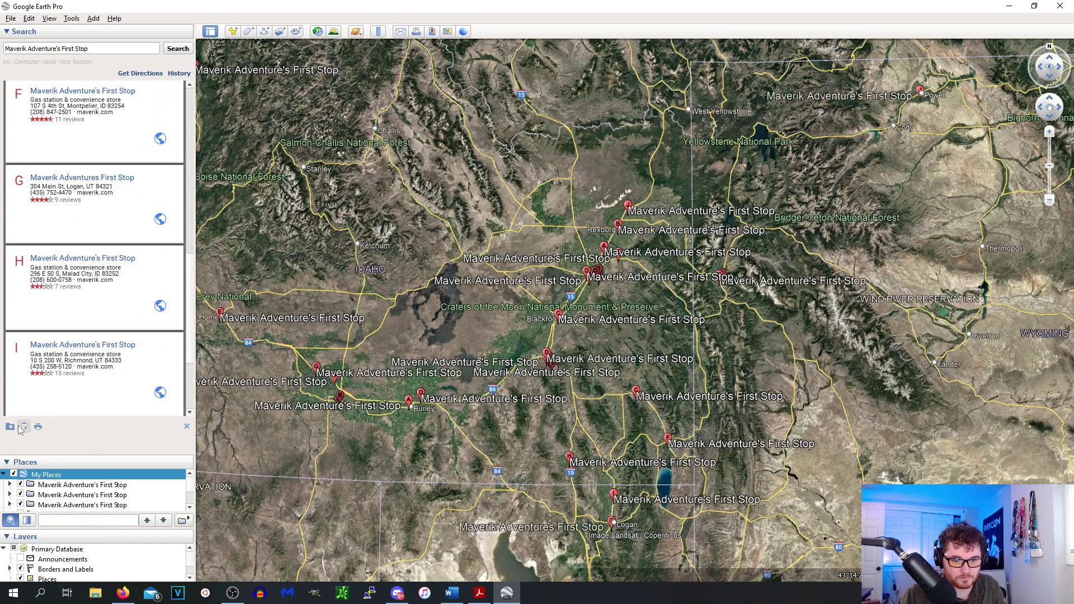
scroll(128, 406, "down", 3)
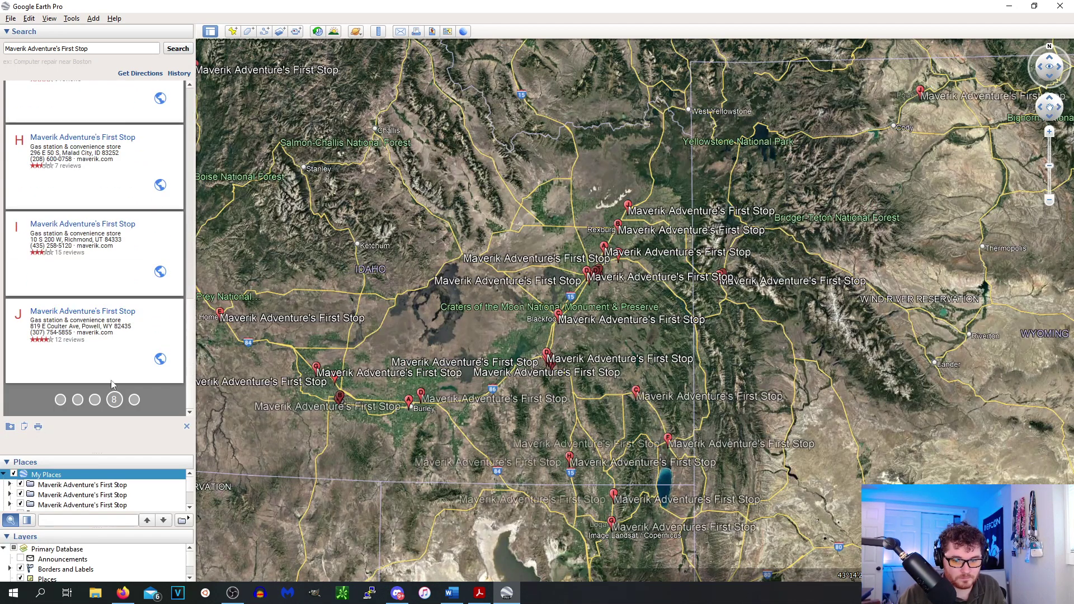
left_click(134, 400)
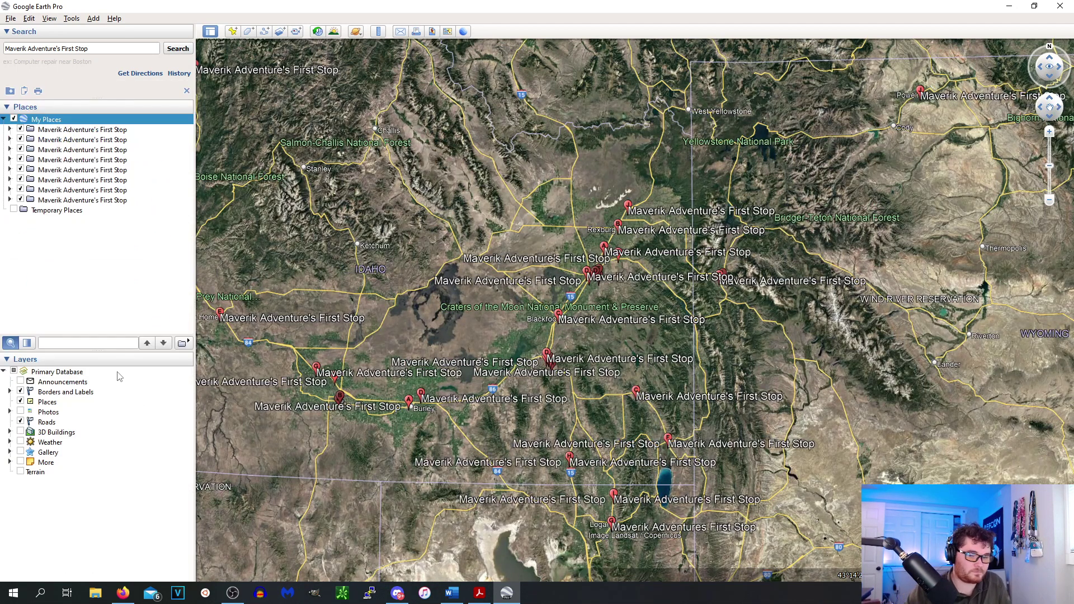
scroll(99, 357, "down", 5)
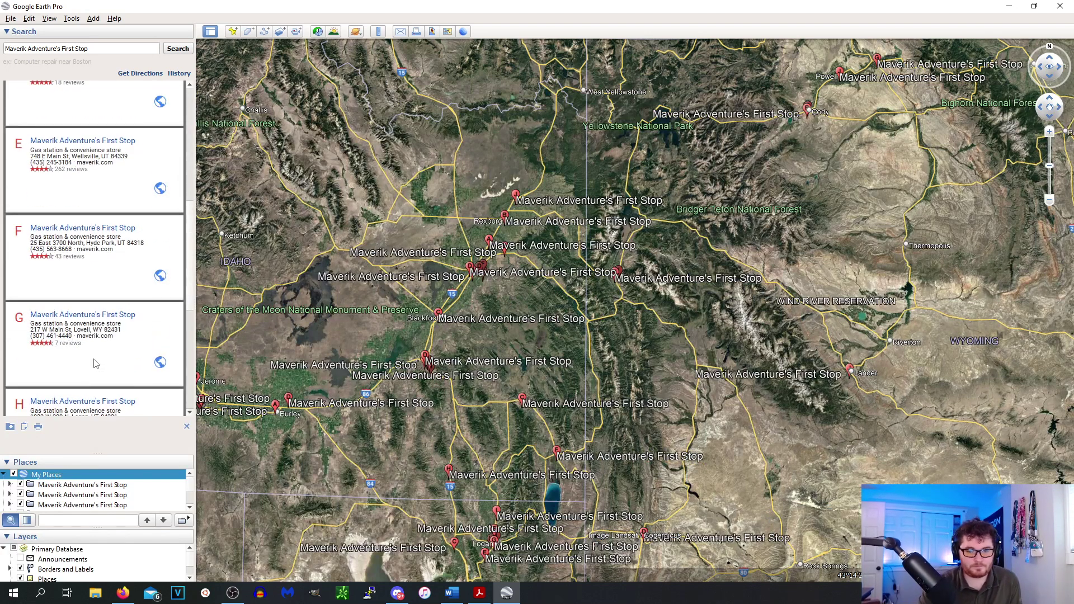
scroll(98, 361, "down", 3)
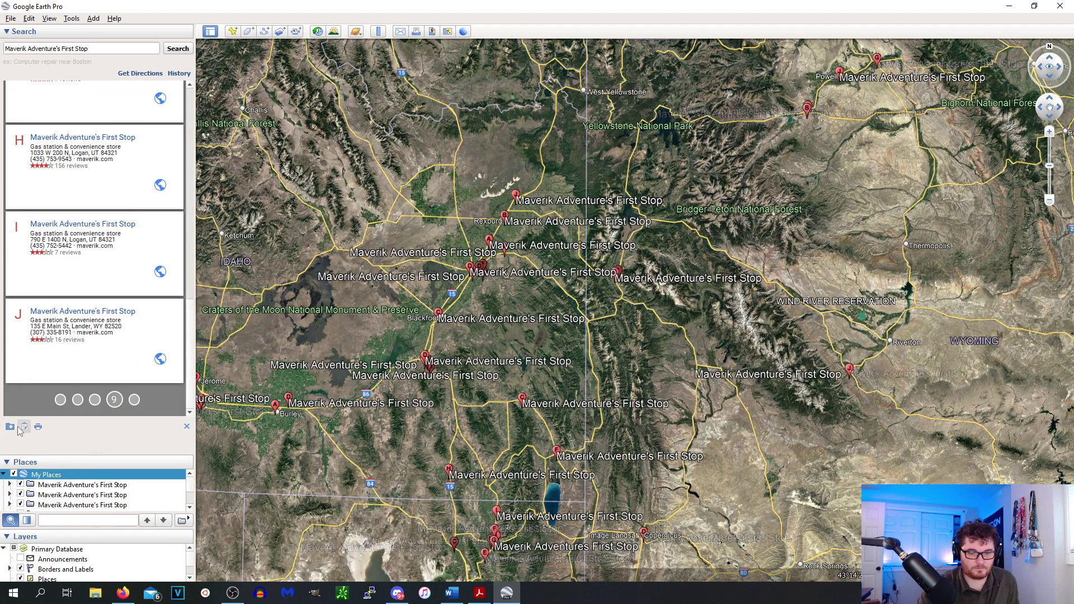
Copy the tenth through fifteenth pages of the Maverik Adventure's First Stop results to My Places.
left_click(134, 400)
scroll(67, 396, "down", 5)
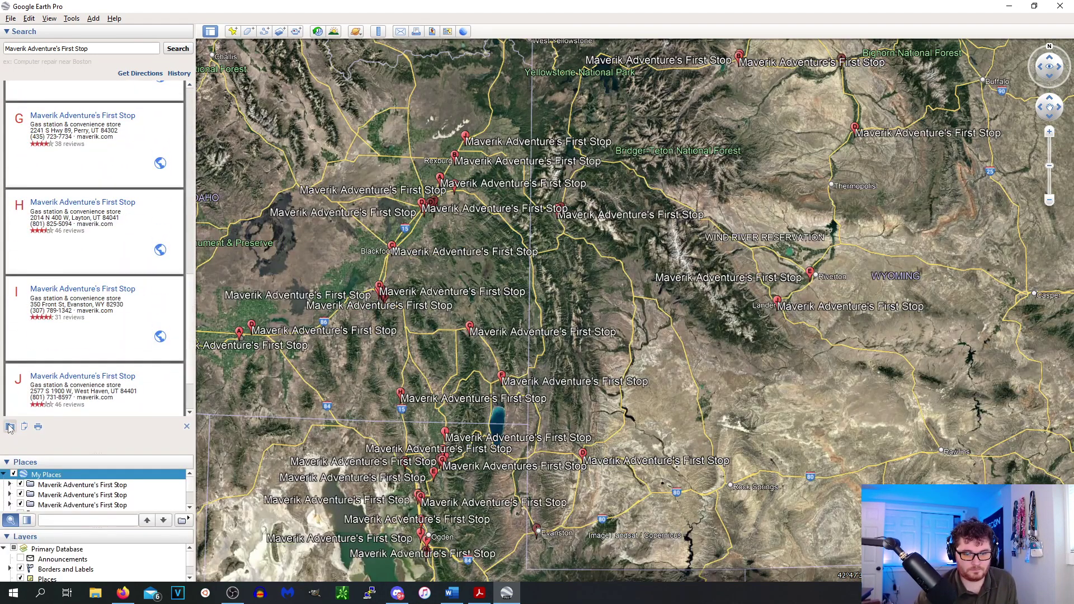
scroll(112, 403, "down", 2)
left_click(133, 400)
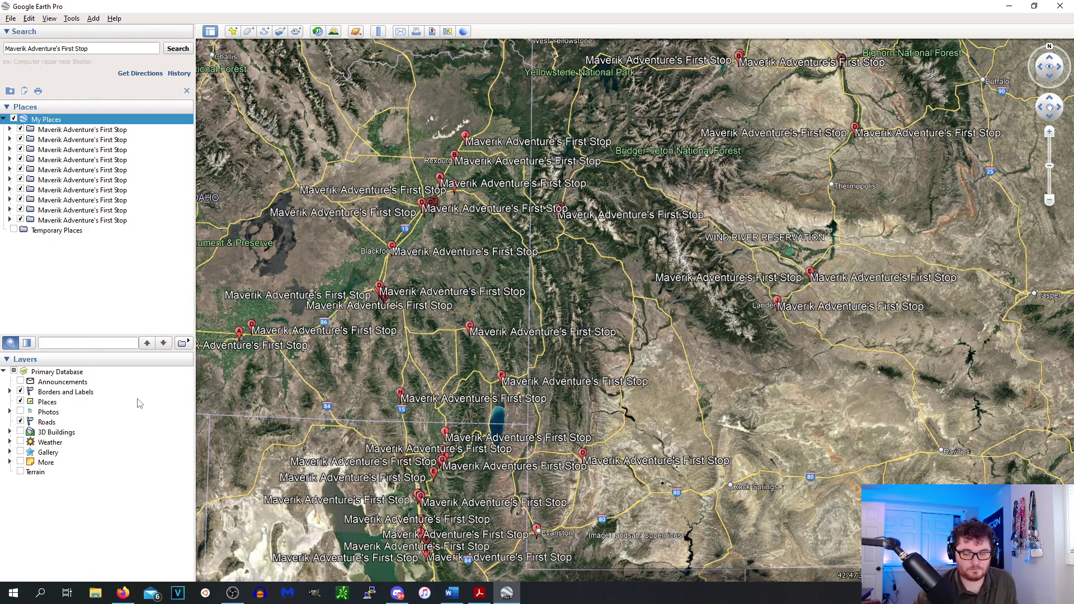
scroll(119, 336, "down", 4)
scroll(120, 336, "down", 3)
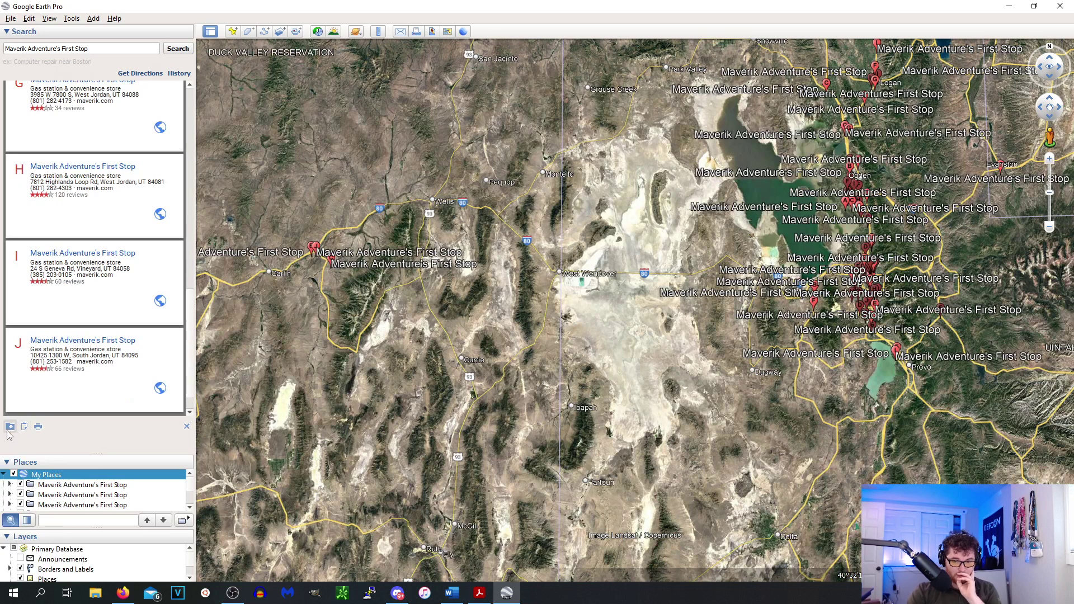
Copy the sixteenth through nineteenth pages of the Maverik Adventure's First Stop results to My Places.
scroll(82, 381, "down", 2)
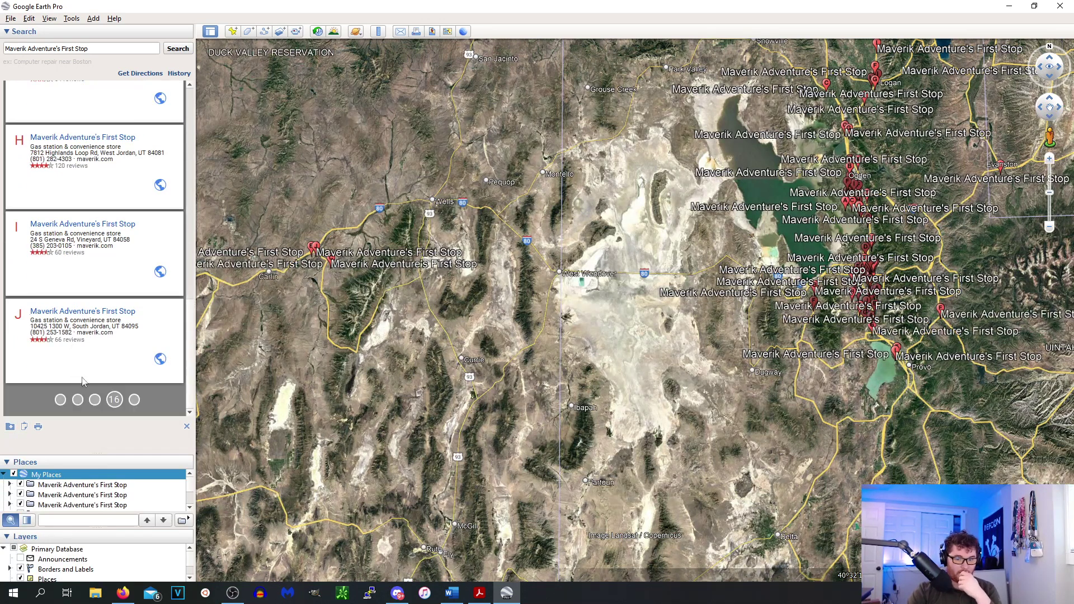
scroll(86, 502, "down", 2)
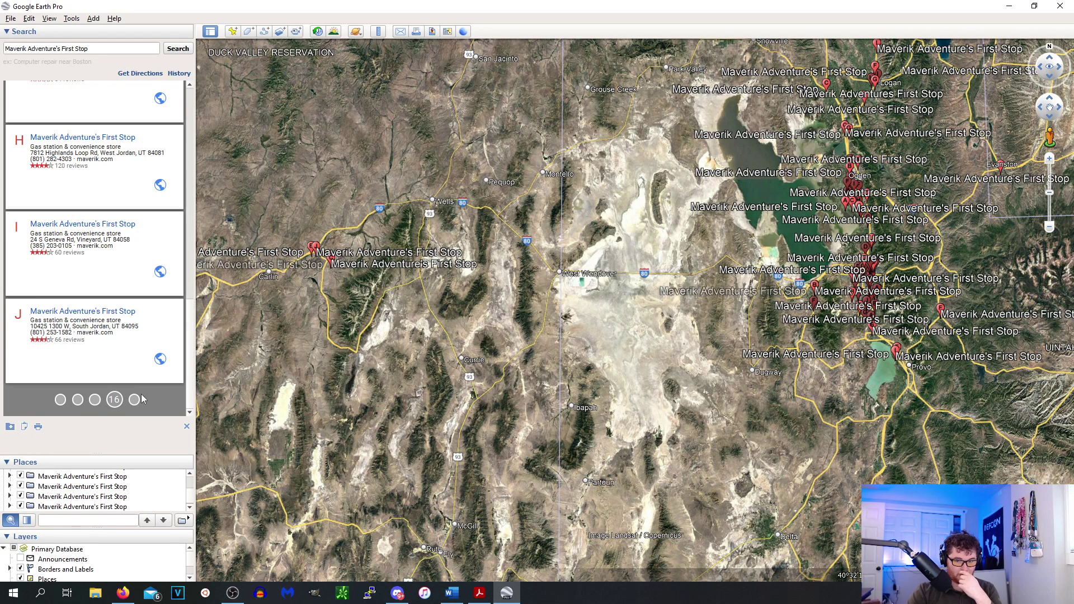
left_click(10, 427)
scroll(107, 328, "down", 5)
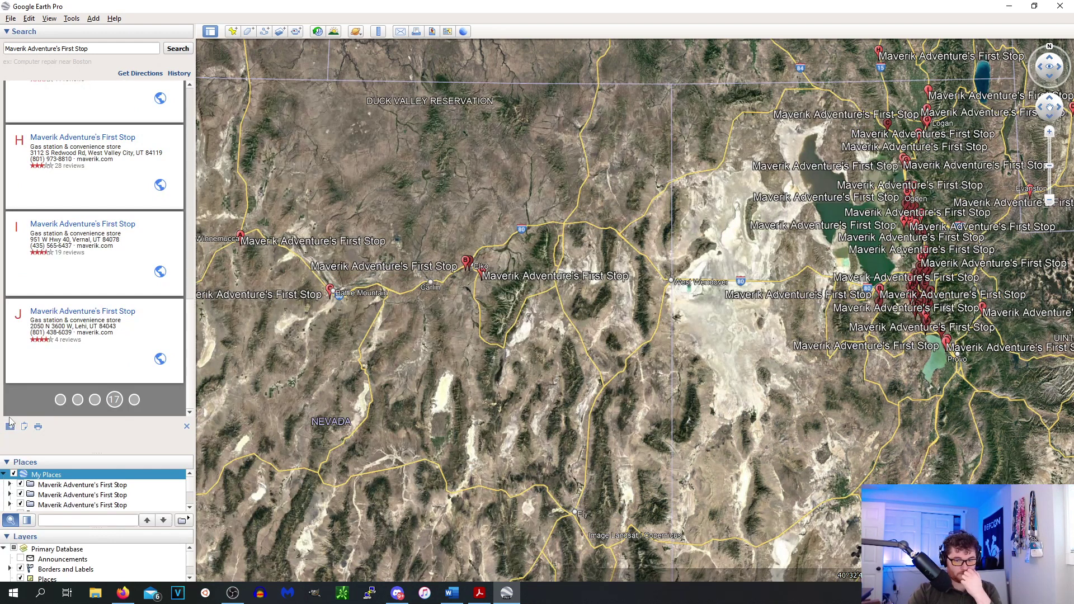
left_click(134, 400)
scroll(102, 364, "down", 5)
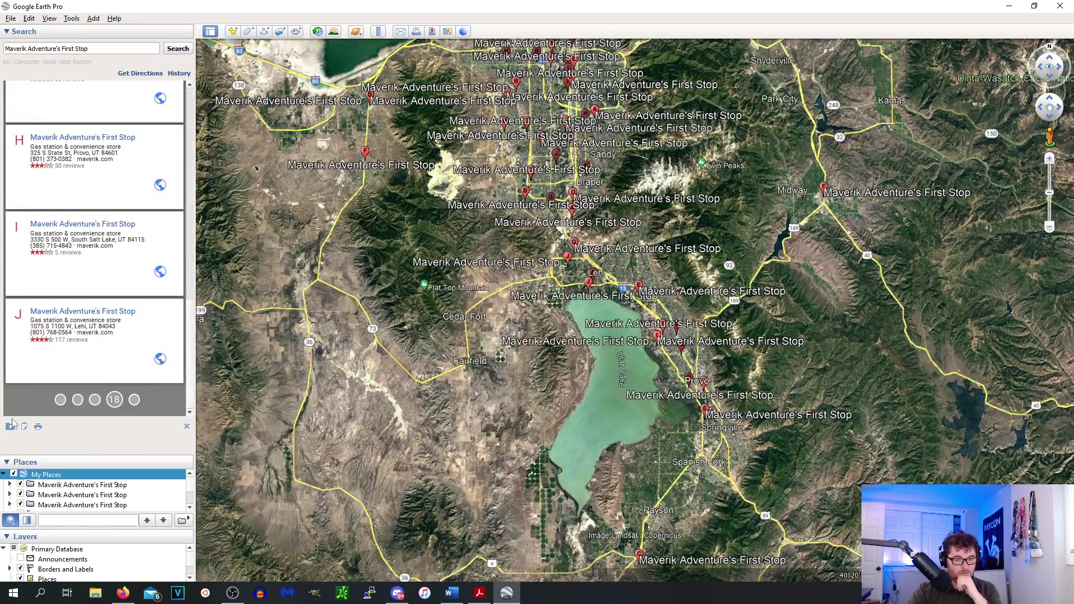
left_click(135, 399)
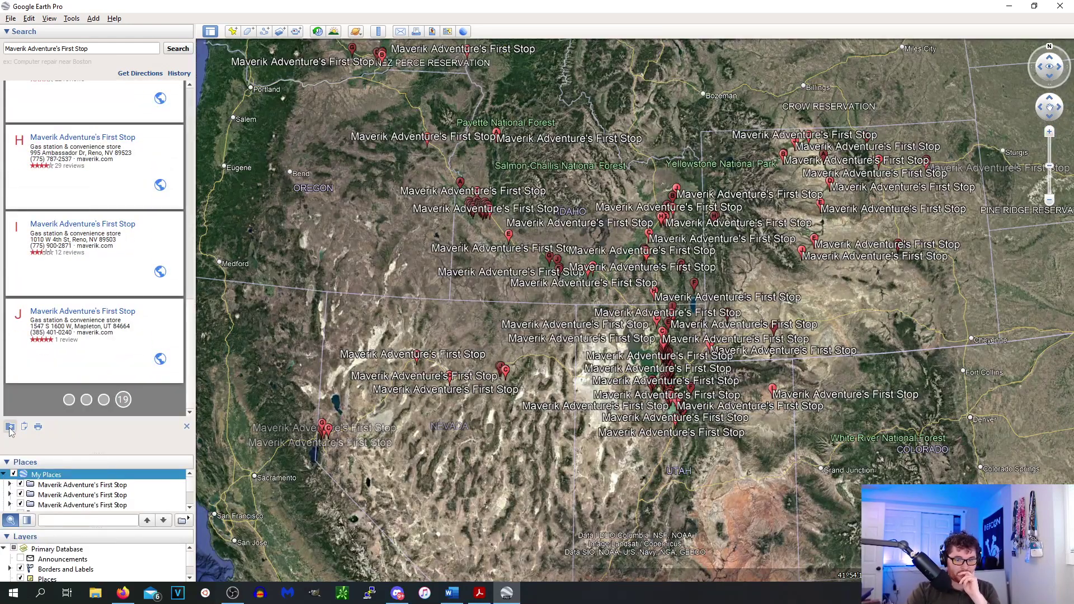
Examine how the saved Maverik stations are spread across the western United States and which states lack markers.
scroll(420, 298, "down", 5)
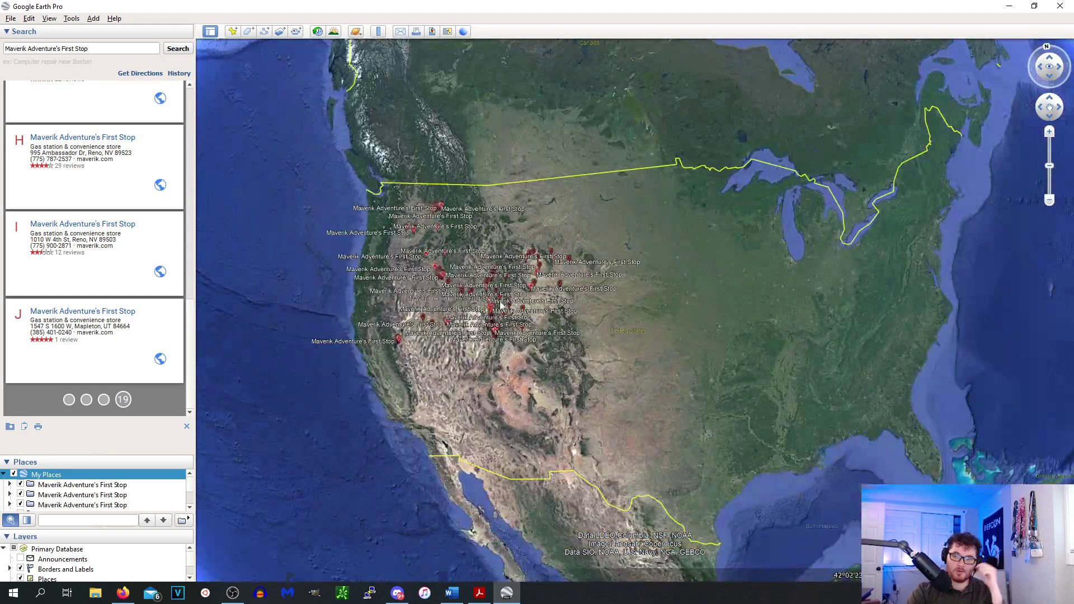
scroll(421, 298, "up", 5)
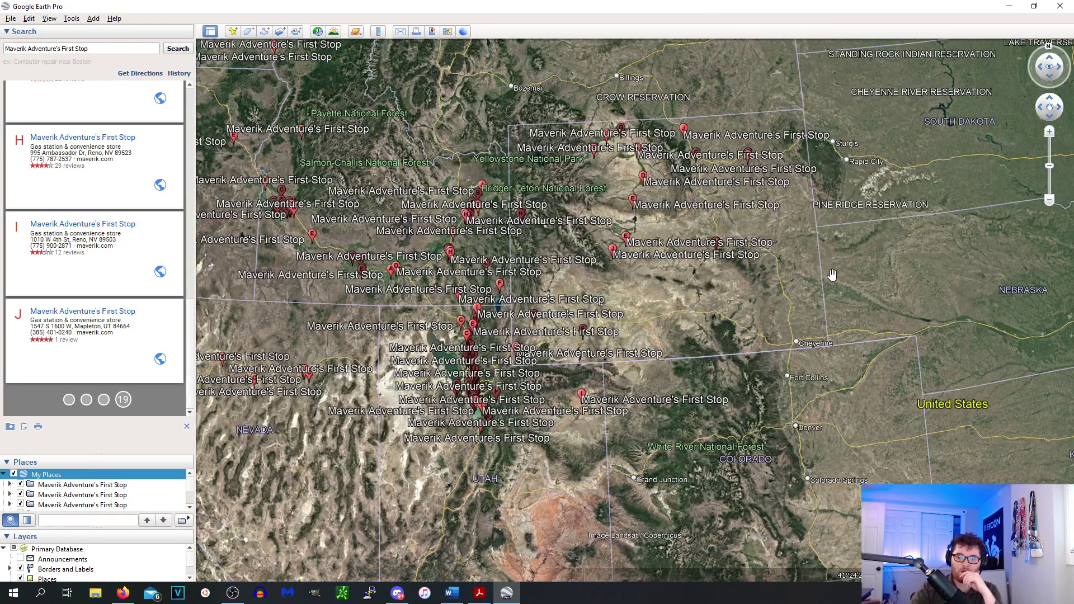
scroll(890, 335, "up", 2)
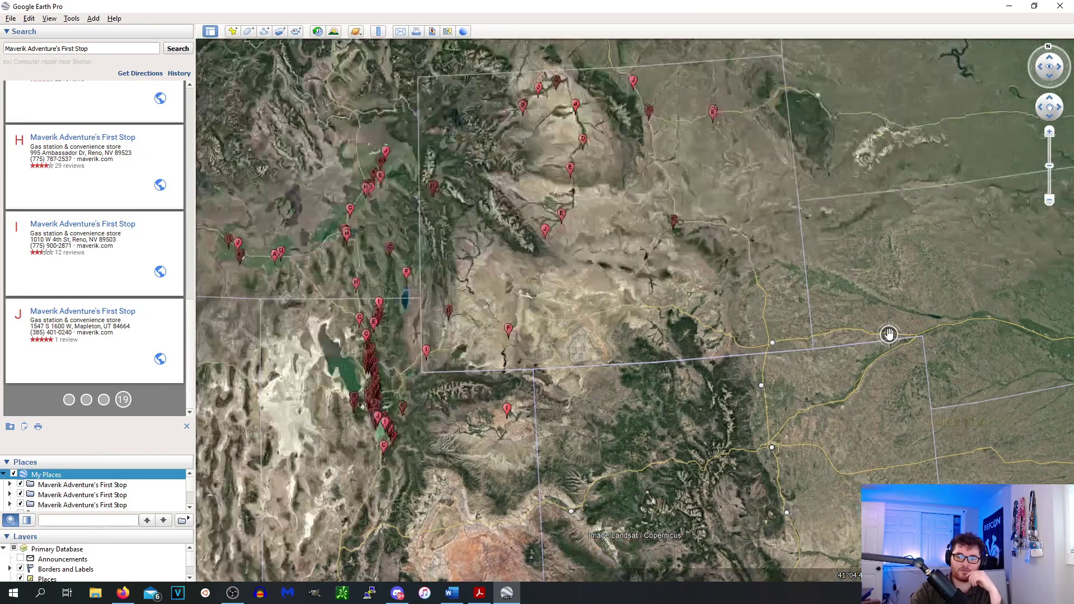
scroll(889, 336, "down", 5)
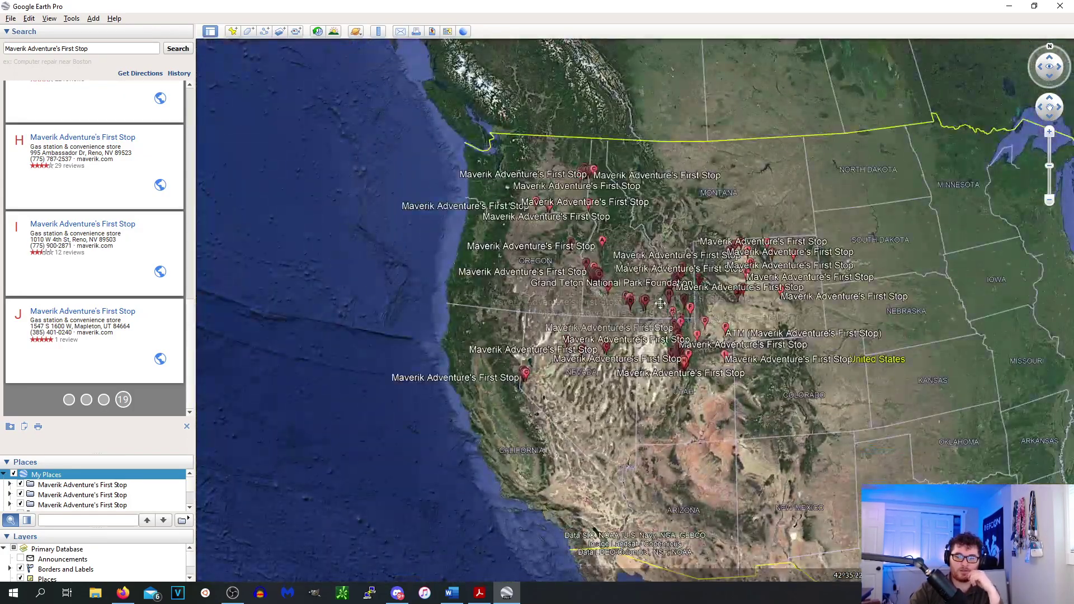
scroll(592, 316, "up", 3)
scroll(592, 316, "down", 2)
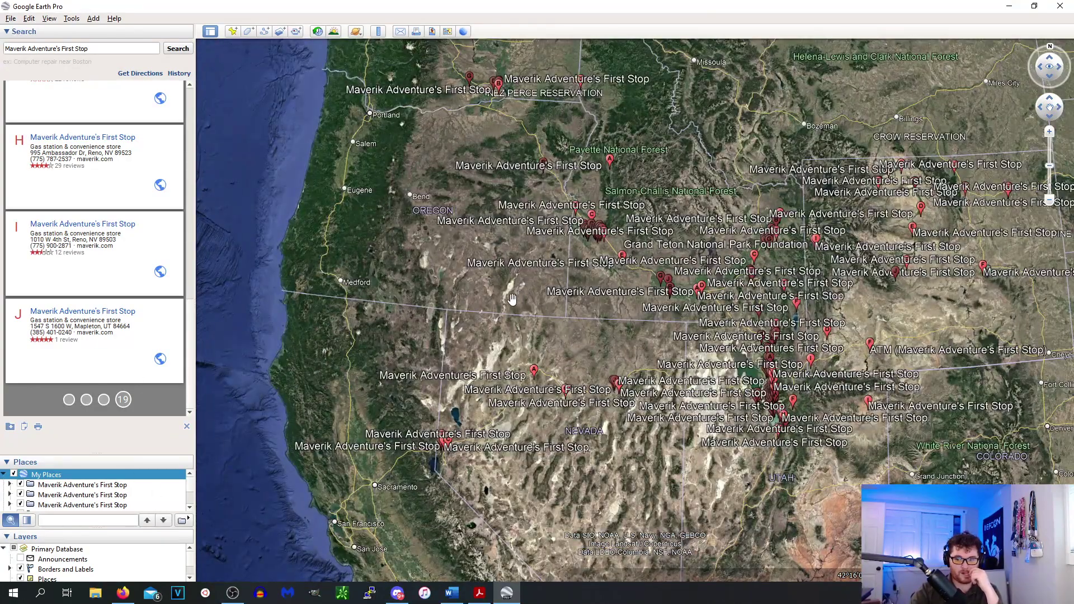
left_click_drag(538, 317, 424, 1)
scroll(701, 348, "down", 3)
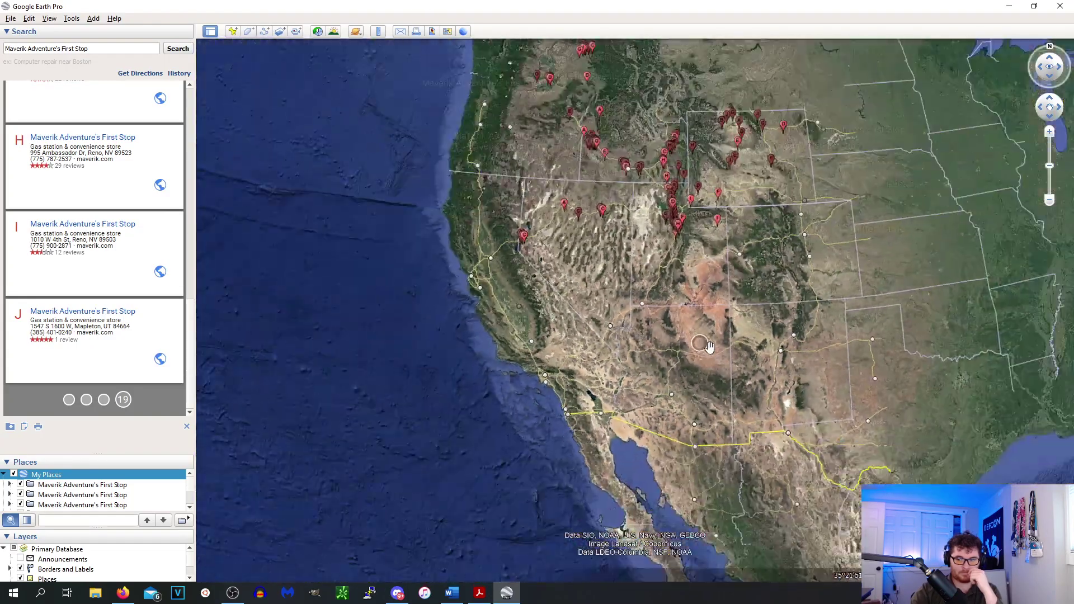
scroll(726, 347, "up", 2)
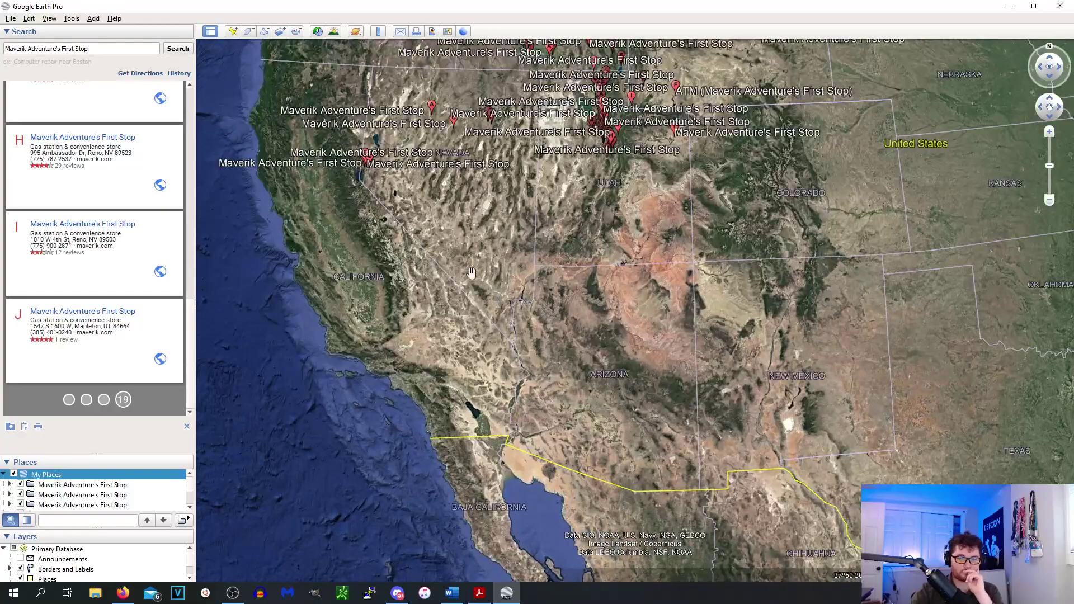
scroll(715, 341, "down", 3)
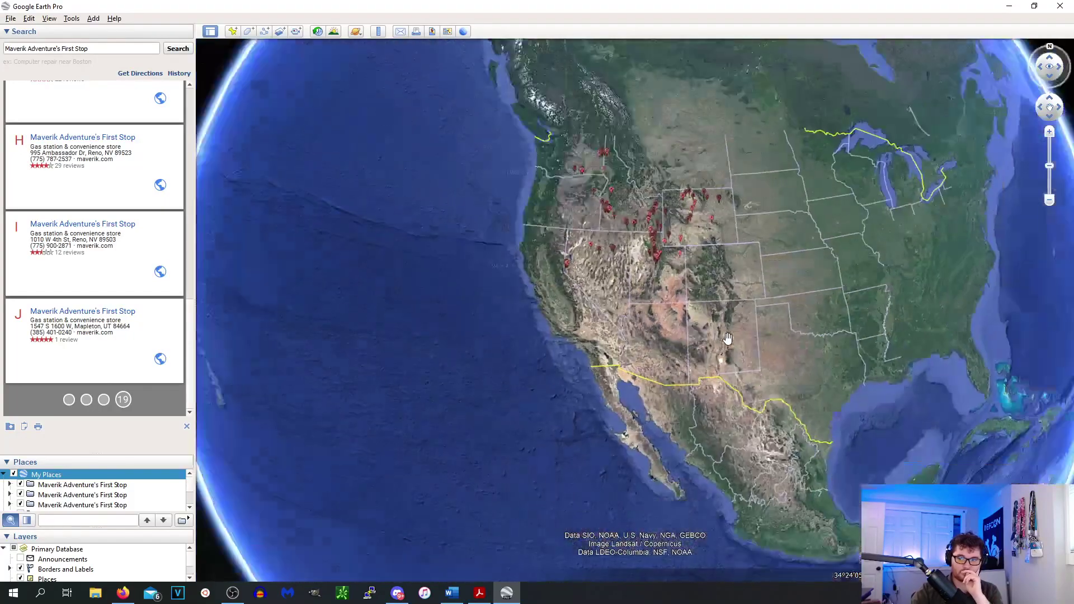
left_click_drag(656, 349, 619, 350)
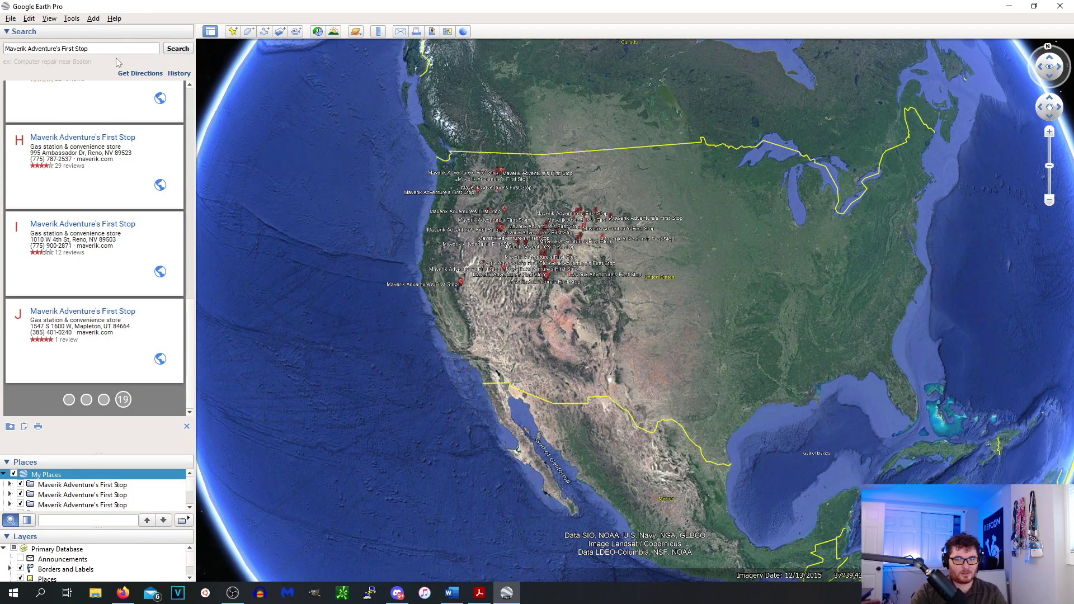
Search for Maverik Adventure's First Stop az and copy both pages of results to My Places.
type("az")
left_click(185, 51)
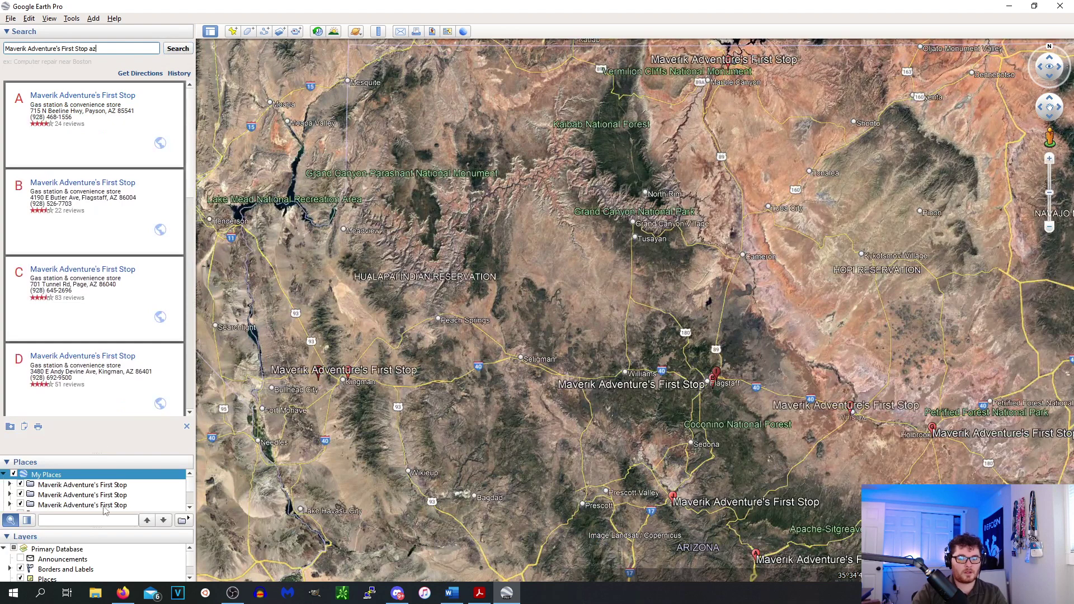
scroll(88, 369, "down", 10)
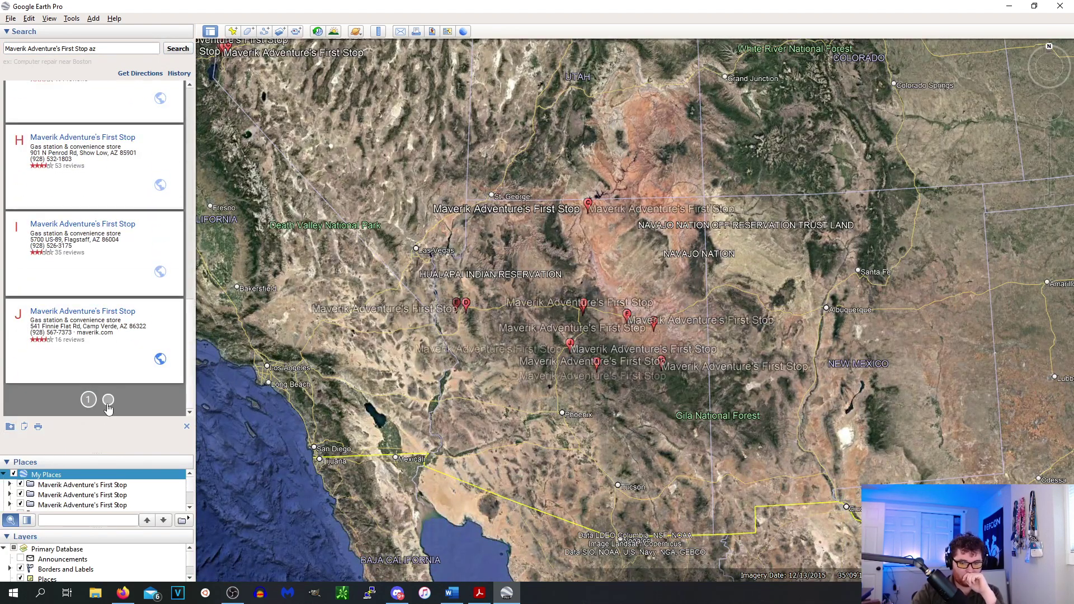
left_click(108, 400)
scroll(136, 358, "down", 8)
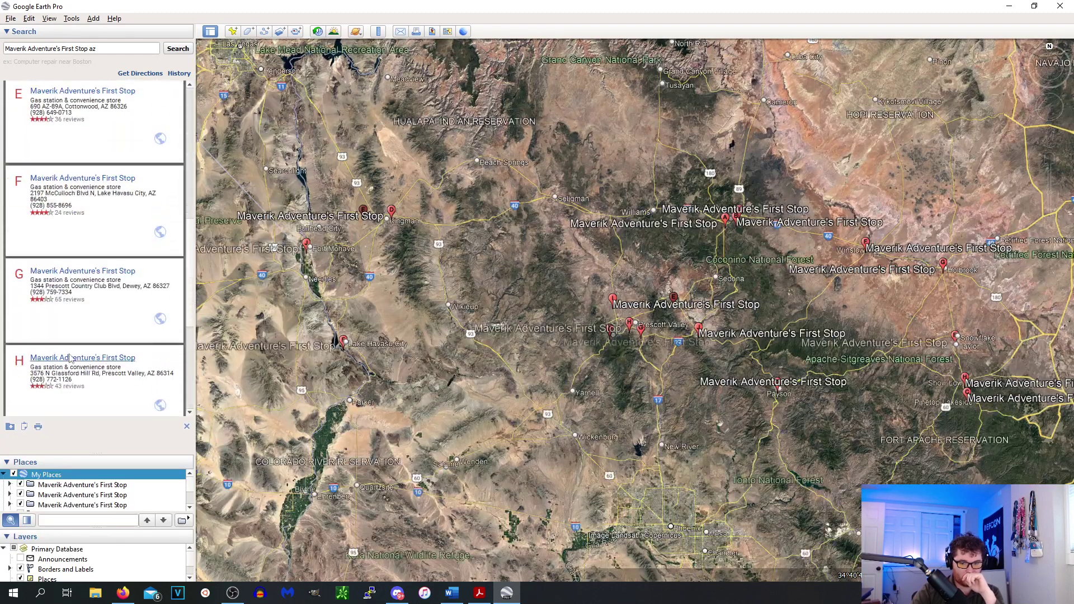
left_click(9, 429)
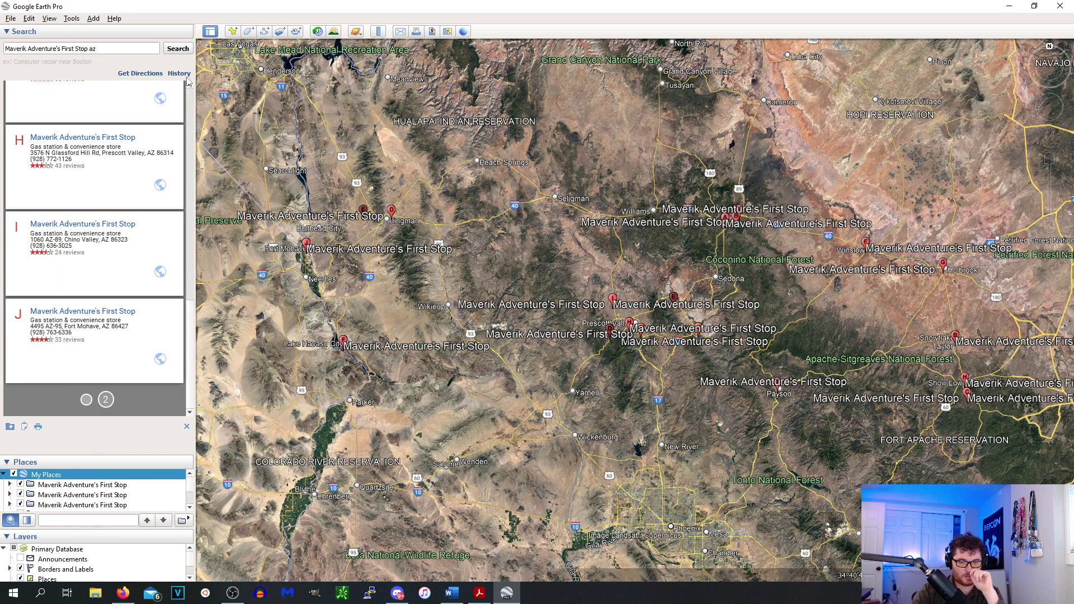
Search for Maverik Adventure's First Stop nm, copy the first results page to My Places and try to open the second page.
double_click(92, 48)
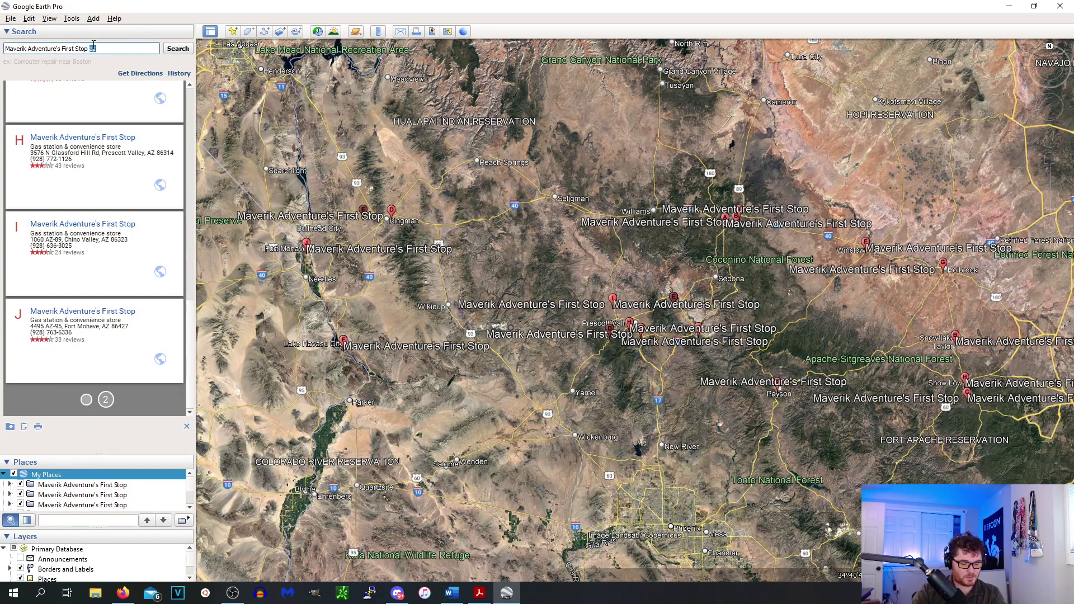
type("nm")
left_click(175, 53)
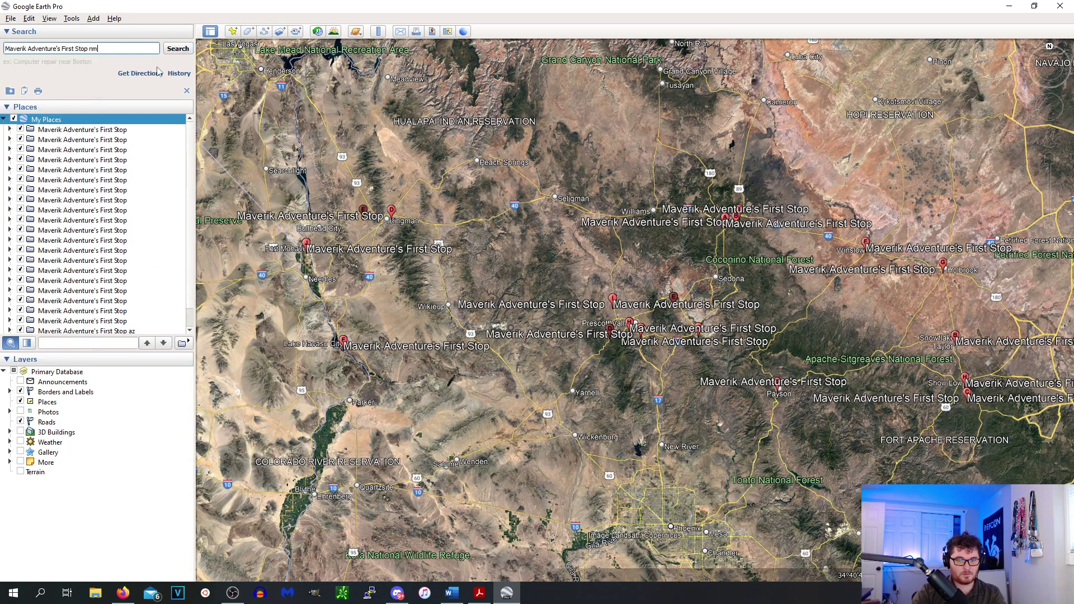
scroll(783, 370, "down", 8)
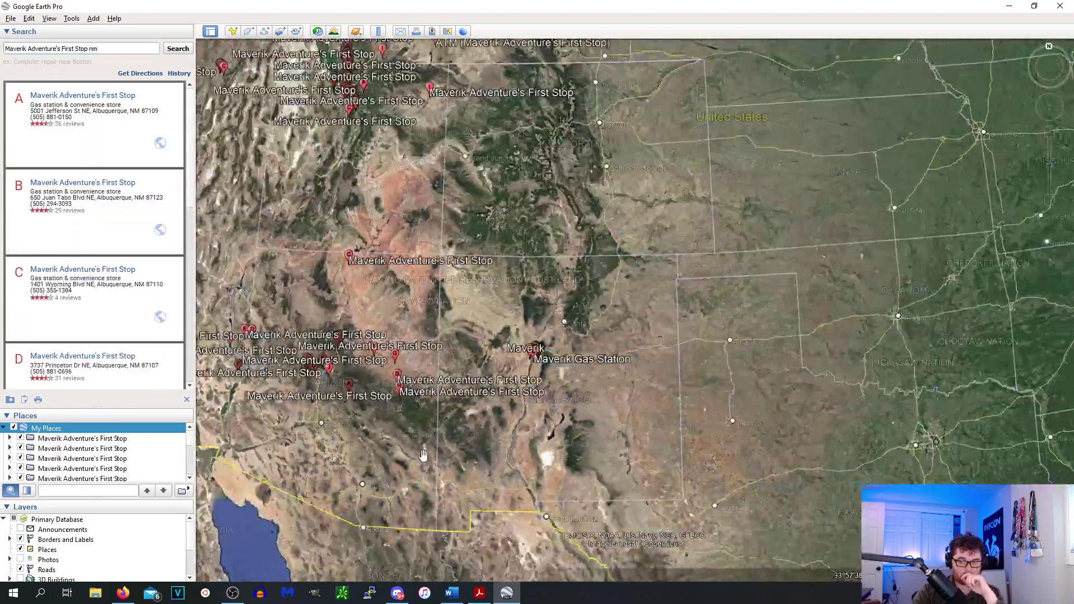
scroll(98, 369, "down", 6)
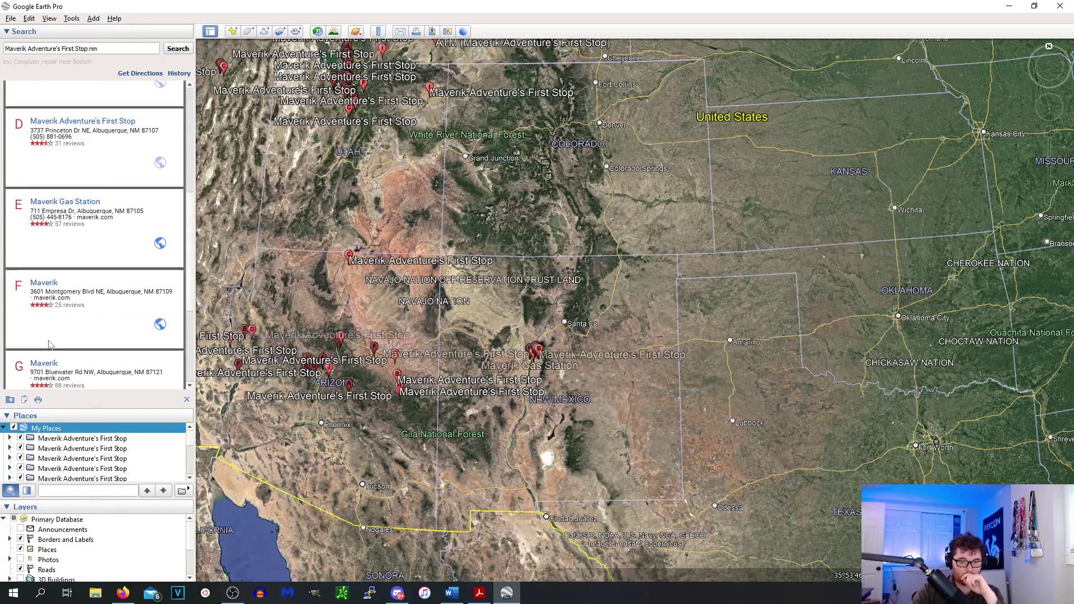
left_click(108, 372)
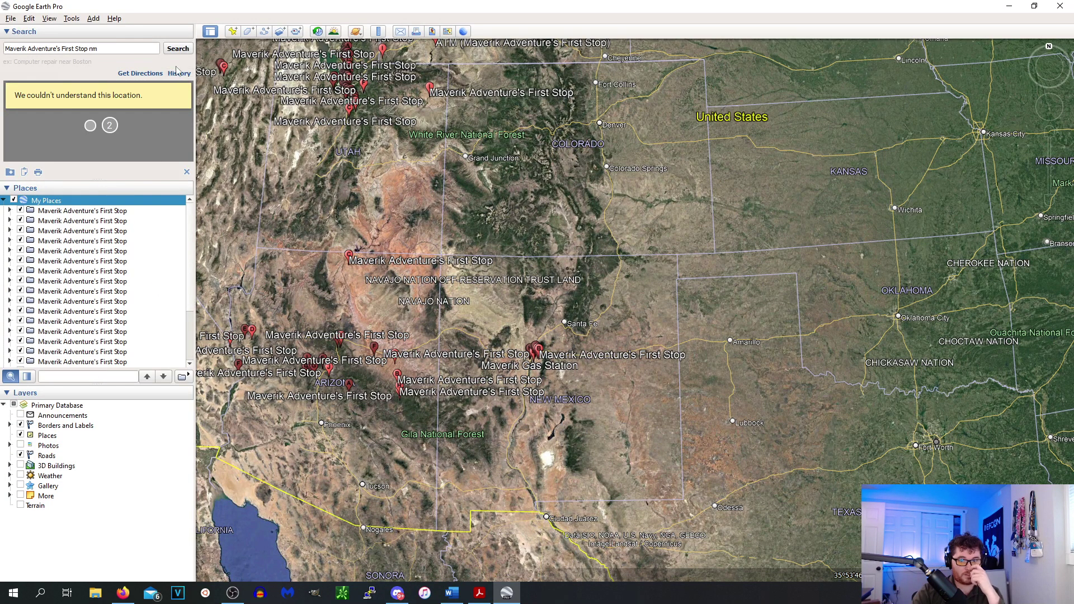
Rerun the Maverik Adventure's First Stop nm search and try again to open its second results page.
left_click(178, 49)
scroll(66, 272, "down", 3)
scroll(66, 272, "down", 3)
left_click(107, 373)
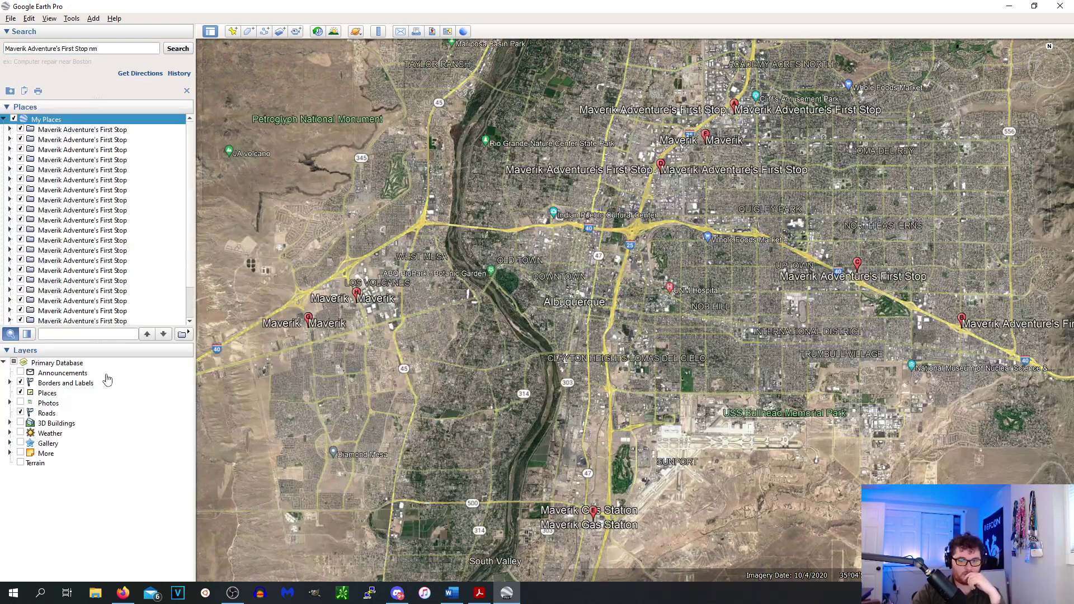
Search for Maverik Adventure's First Stop co and check the map around Colorado for stations.
double_click(95, 48)
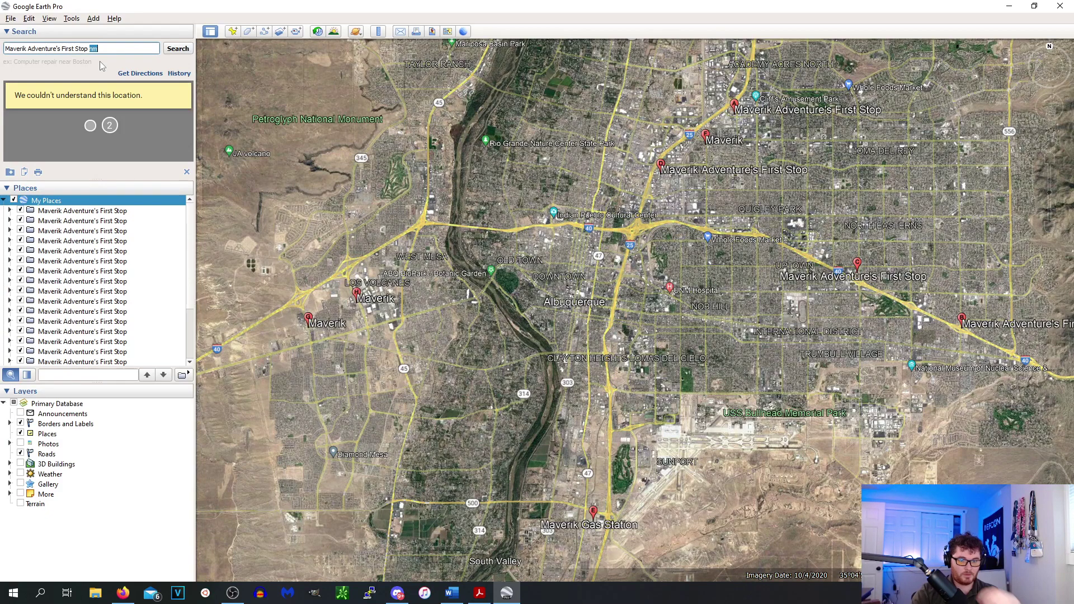
type("co")
key("Return")
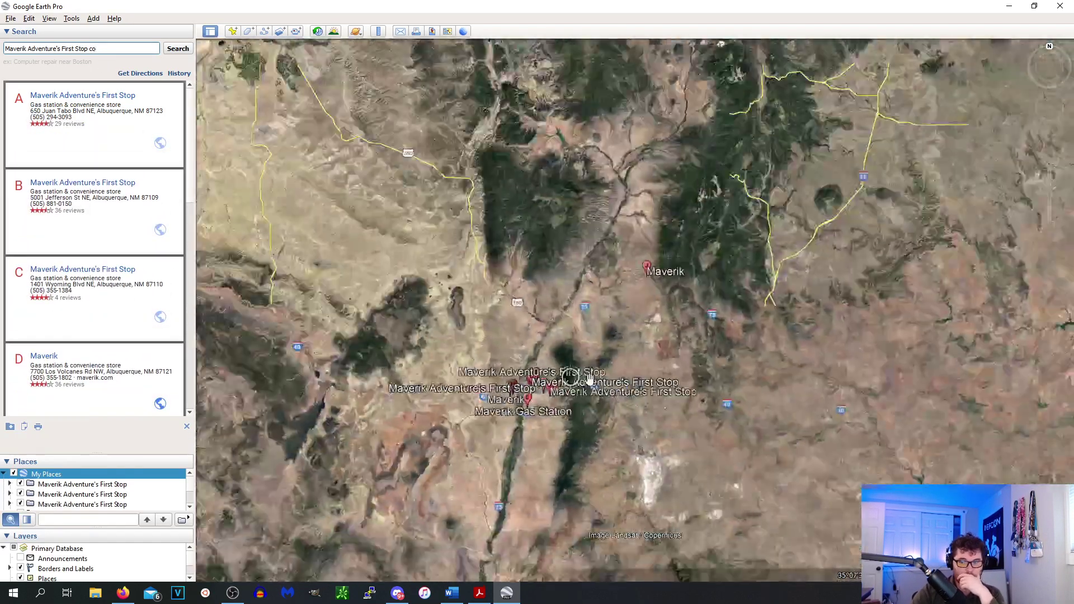
scroll(595, 370, "down", 6)
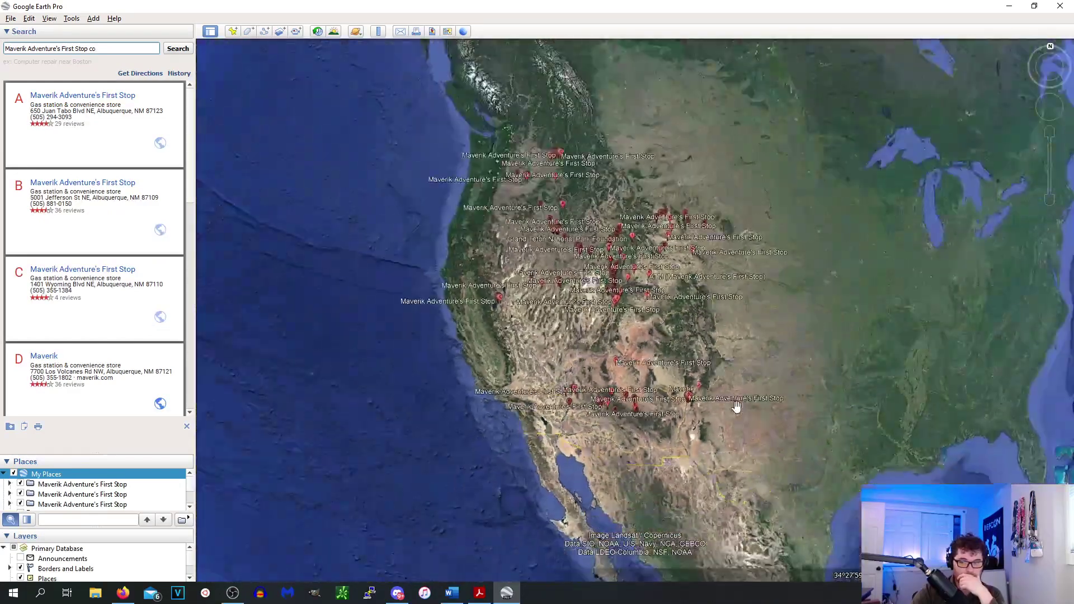
scroll(702, 351, "up", 4)
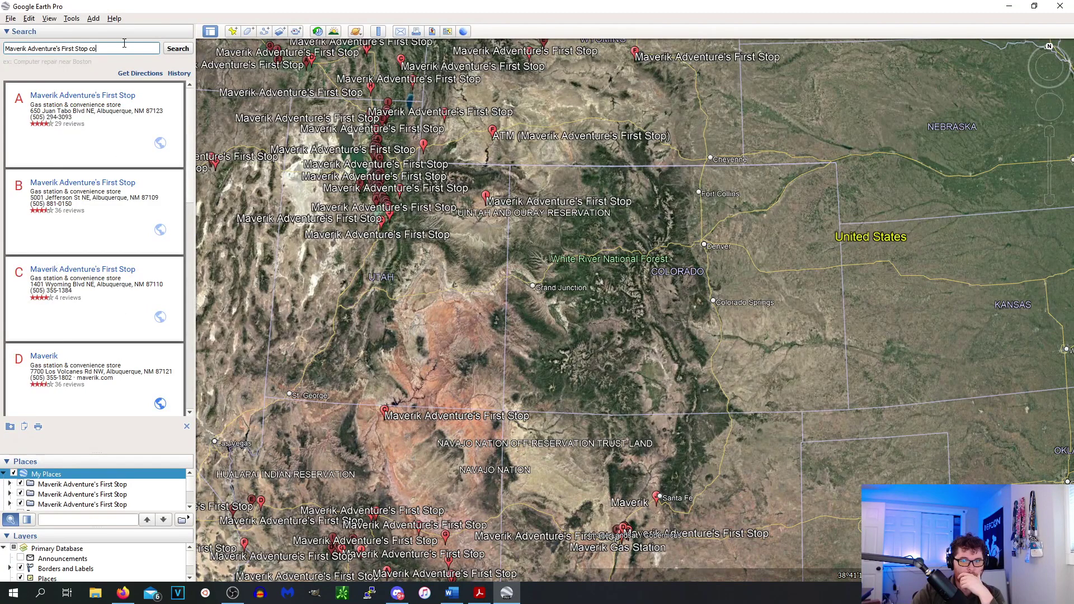
Change the search to Maverik Adventure's First Stop colorado and copy both pages of results to My Places.
type("lorado")
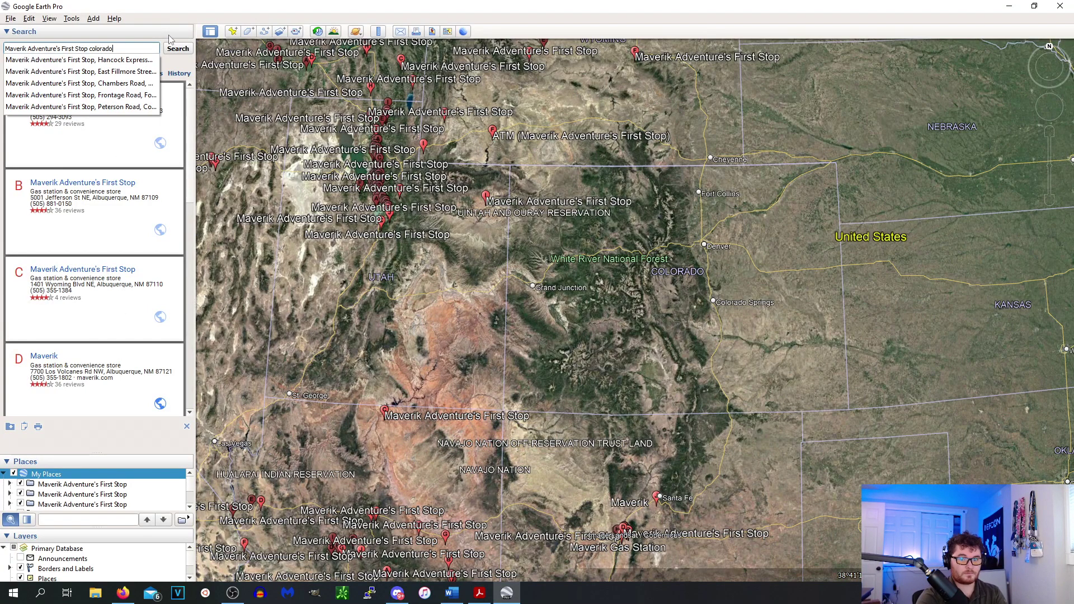
key("Return")
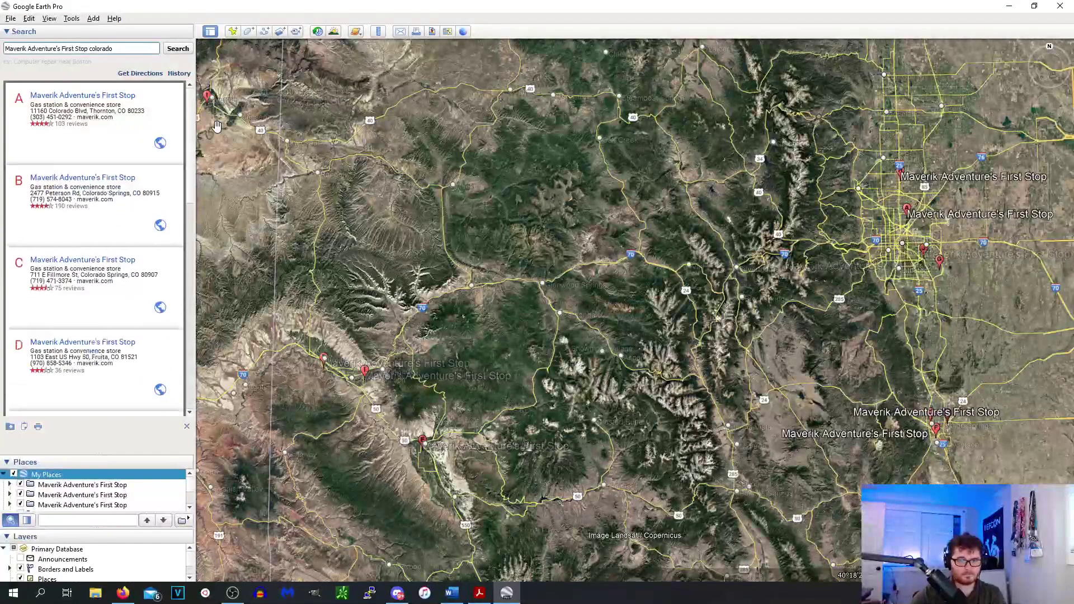
scroll(85, 270, "down", 5)
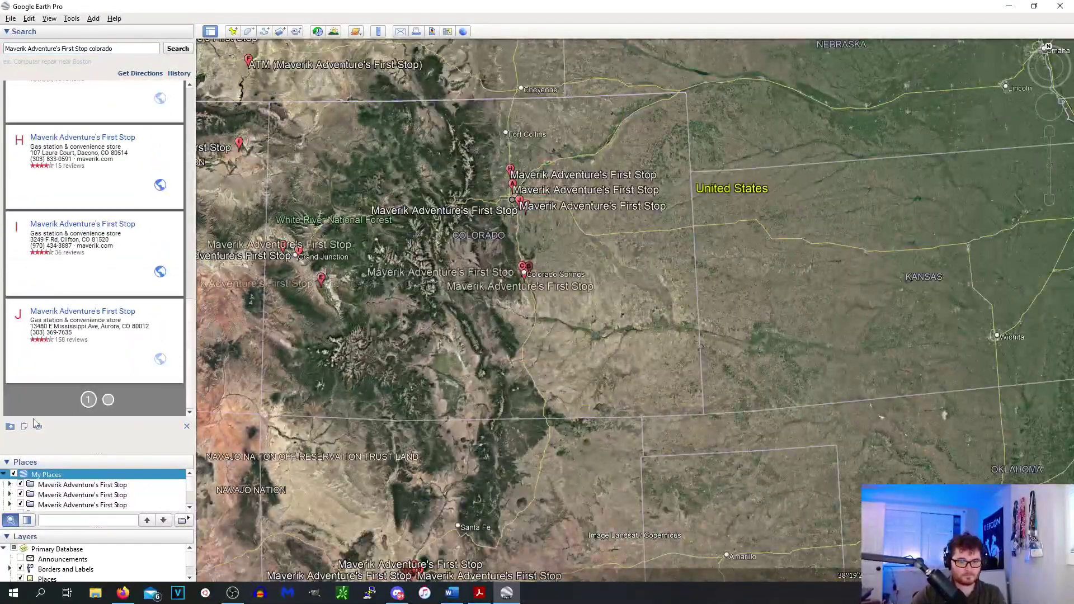
left_click(107, 399)
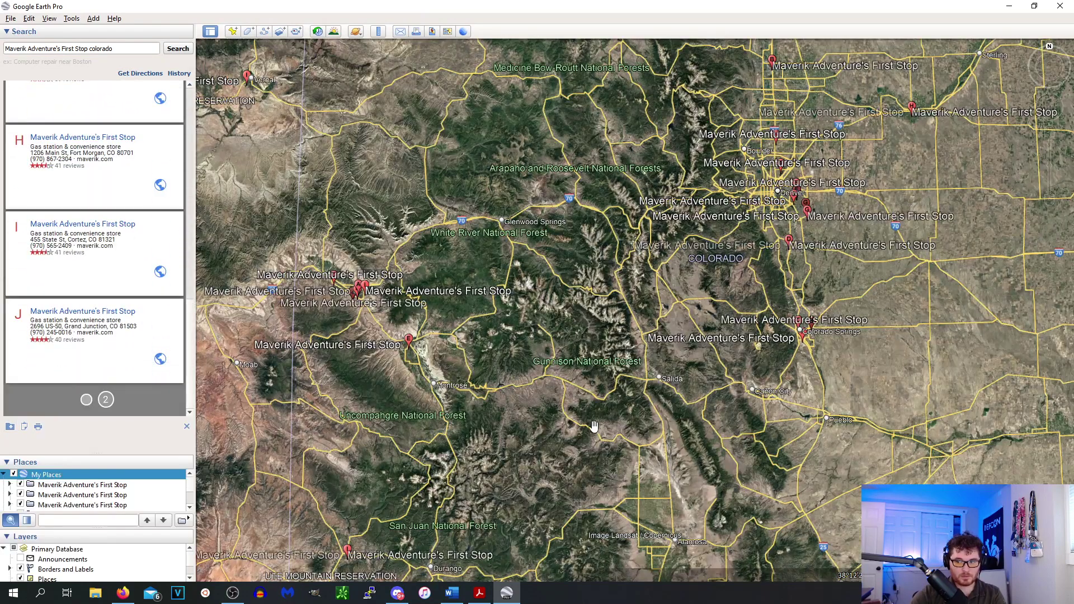
Search for Maverik Adventure's First Stop south dakota, copy the first results page to My Places and open the second page.
scroll(598, 415, "down", 5)
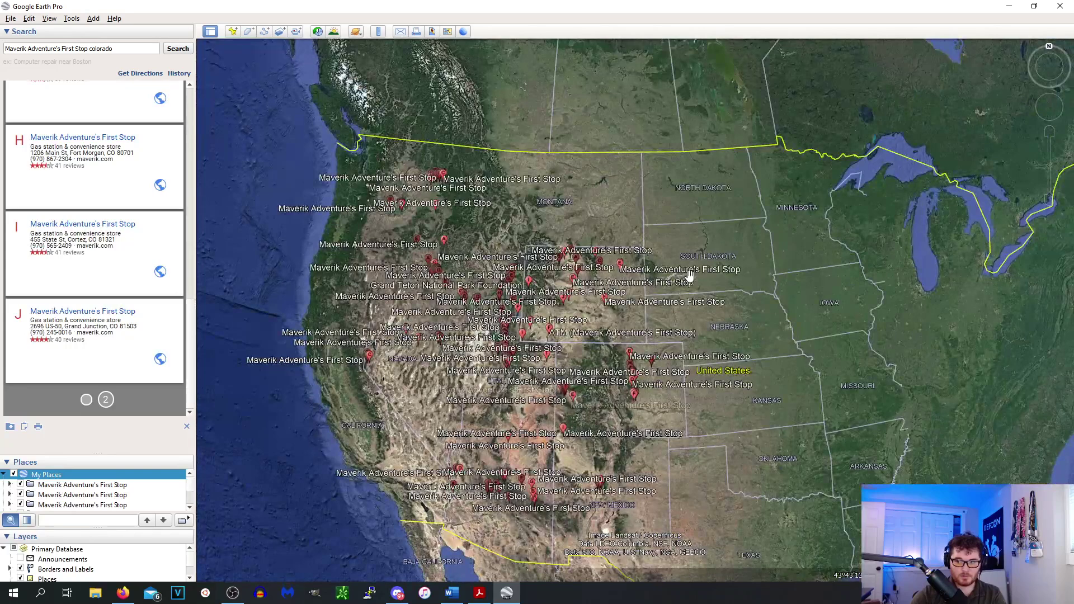
double_click(110, 50)
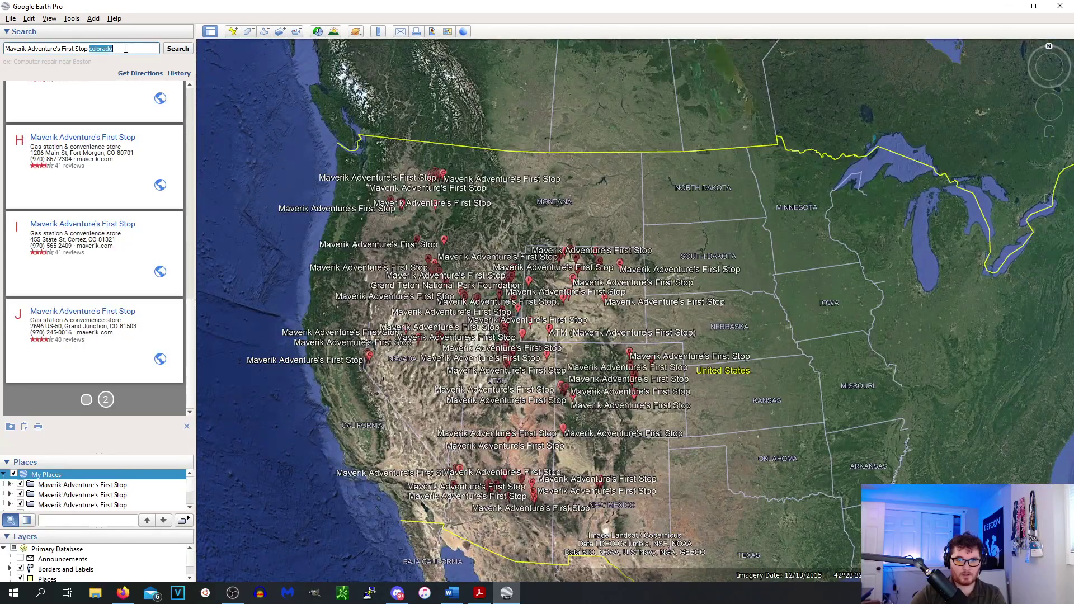
type("south dakota")
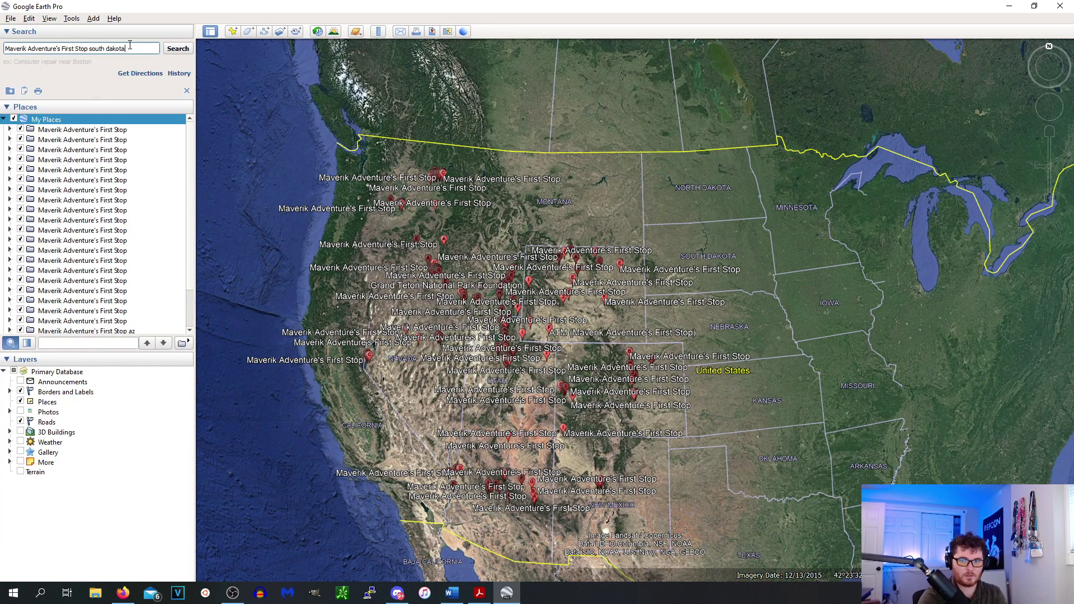
key("Return")
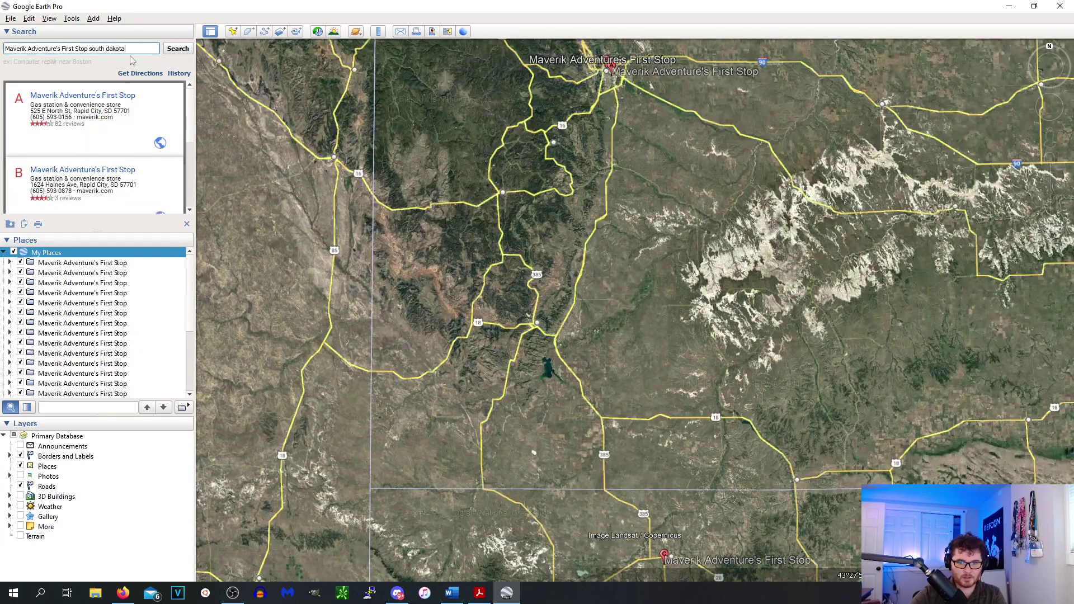
scroll(83, 186, "down", 5)
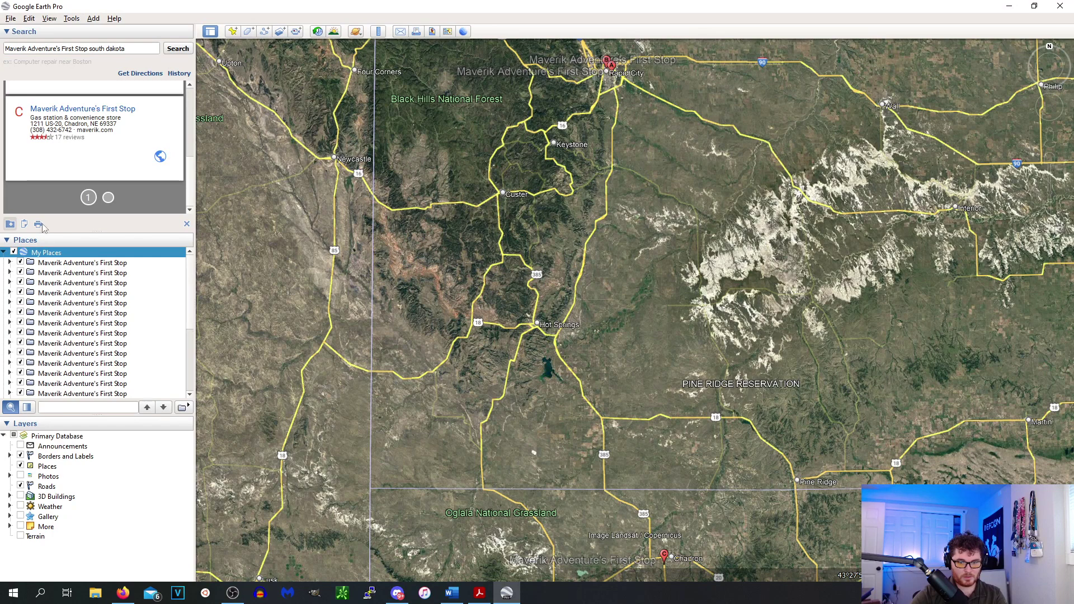
left_click(108, 196)
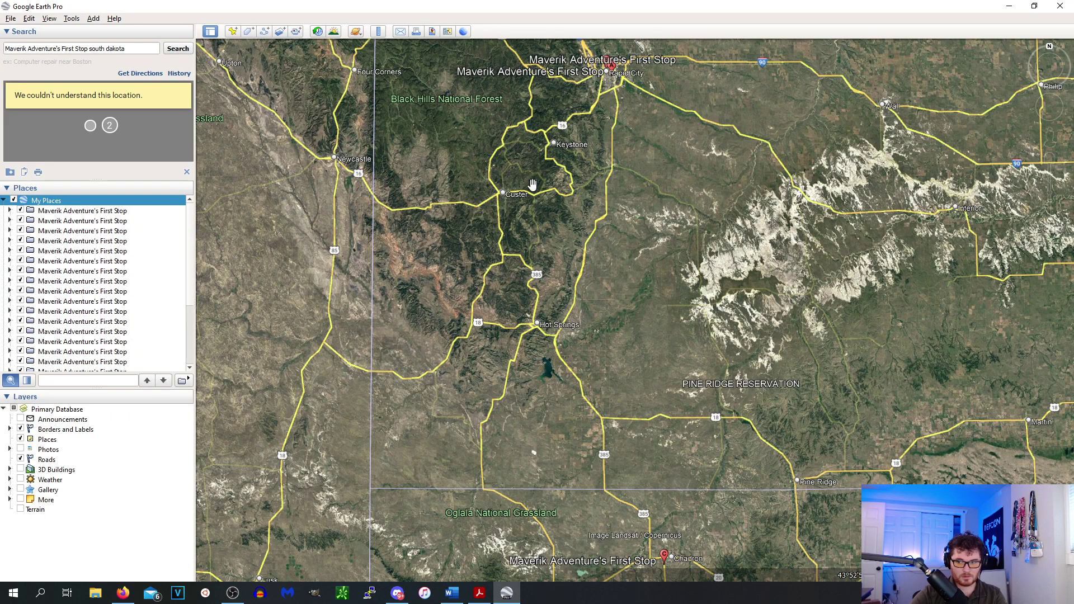
Survey the saved Maverik stations across the western and central United States for states still missing from the collection.
scroll(493, 157, "down", 5)
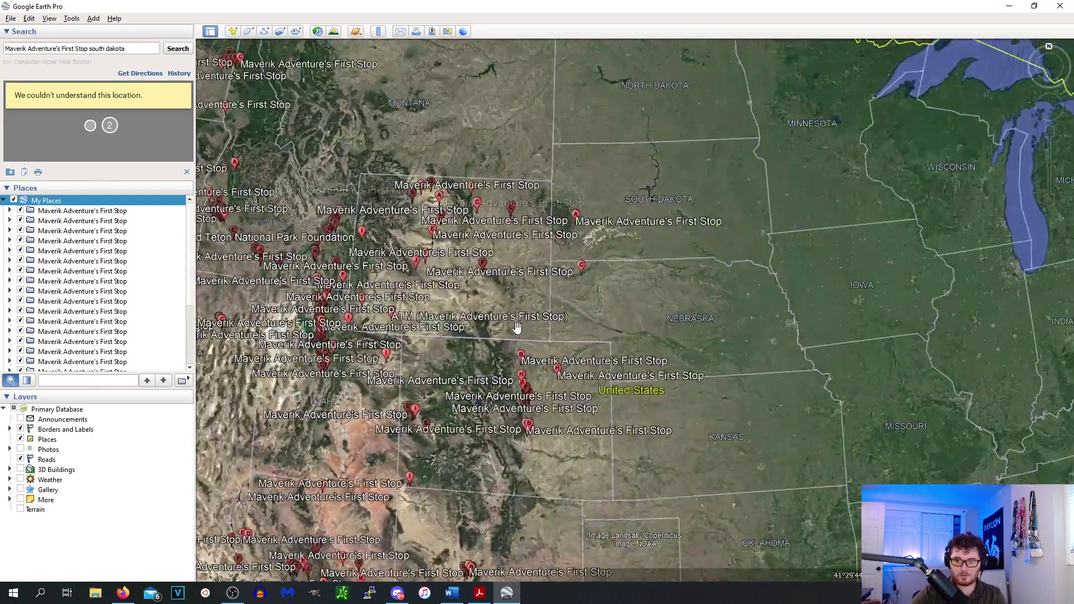
scroll(728, 287, "down", 5)
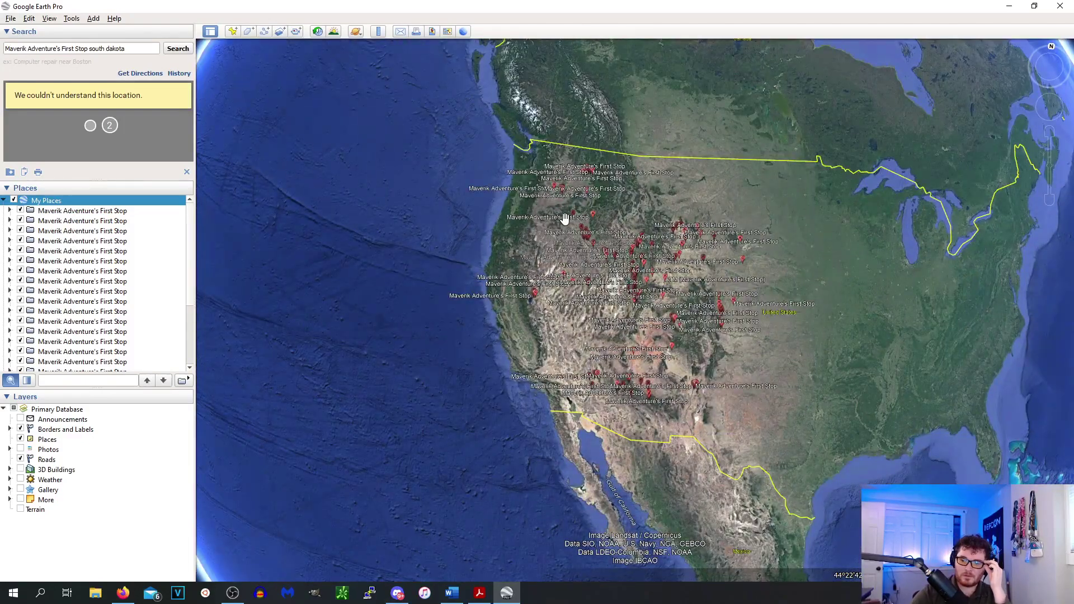
scroll(589, 284, "up", 3)
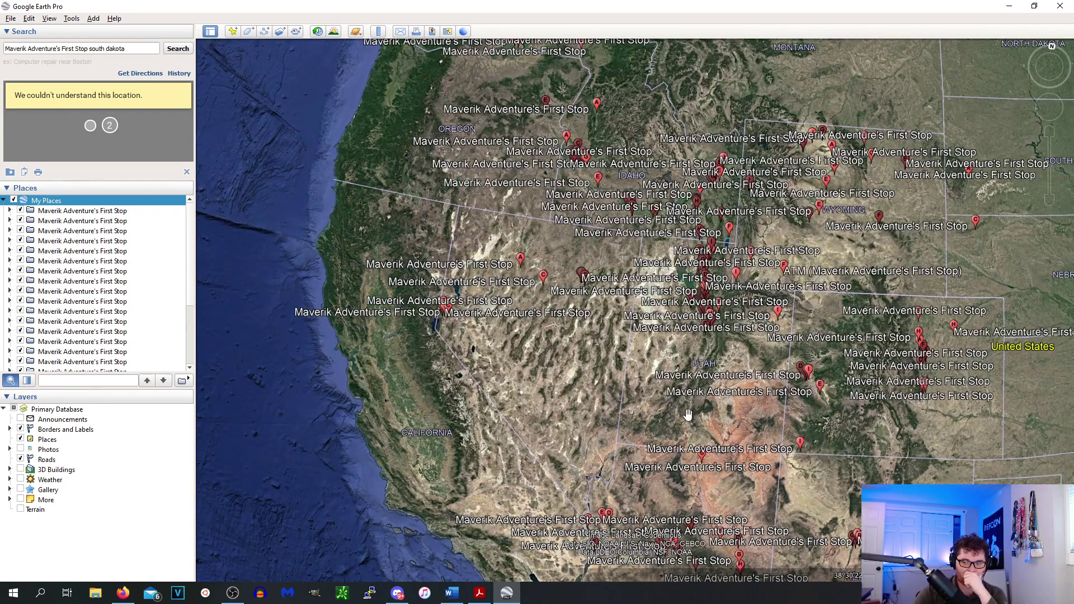
scroll(673, 477, "down", 5)
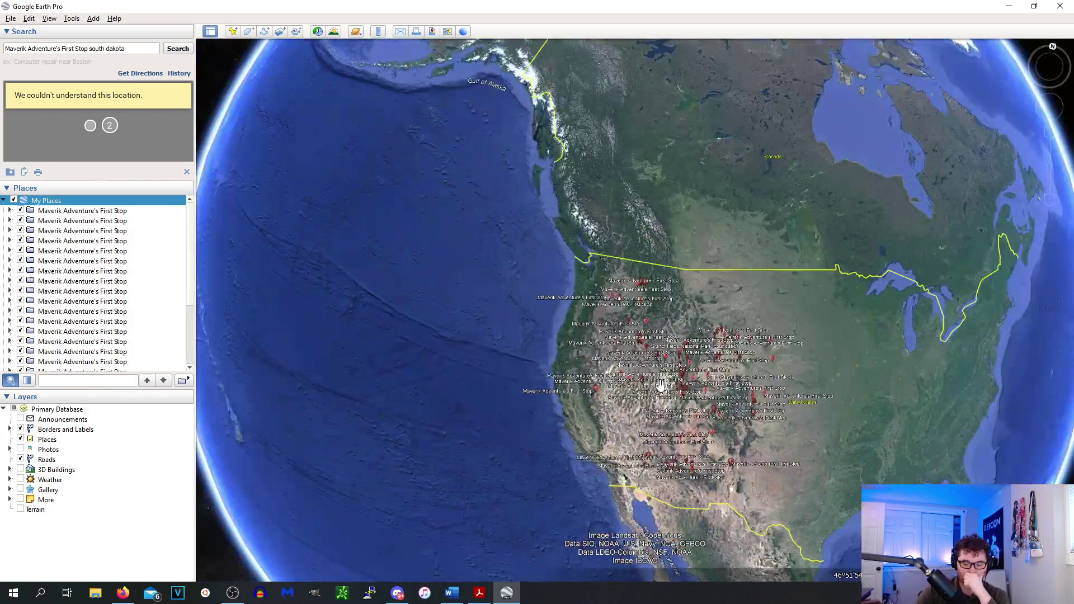
scroll(629, 410, "up", 5)
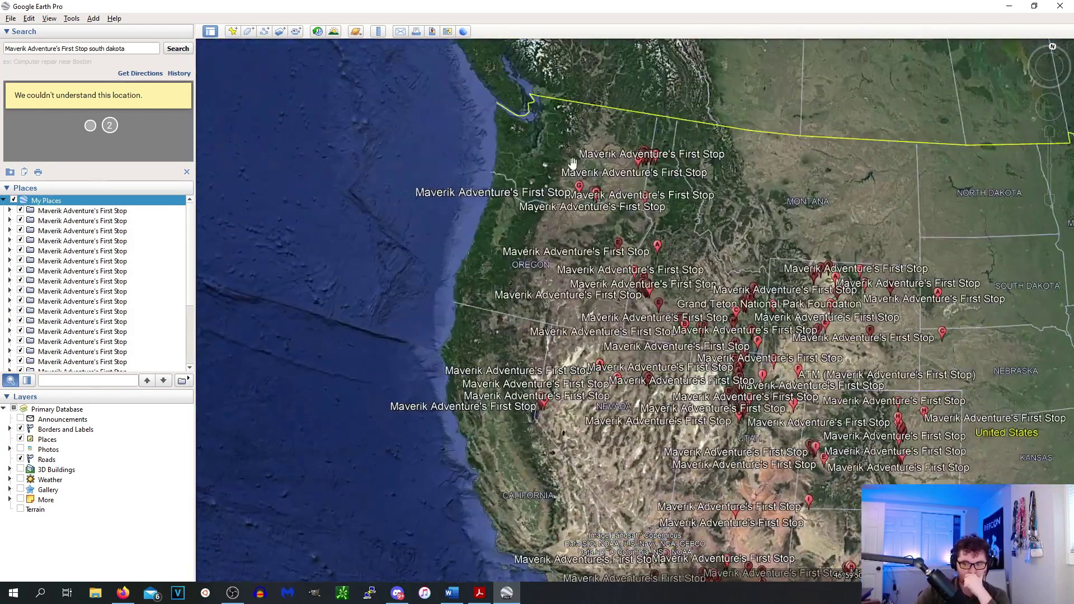
left_click_drag(808, 398, 558, 358)
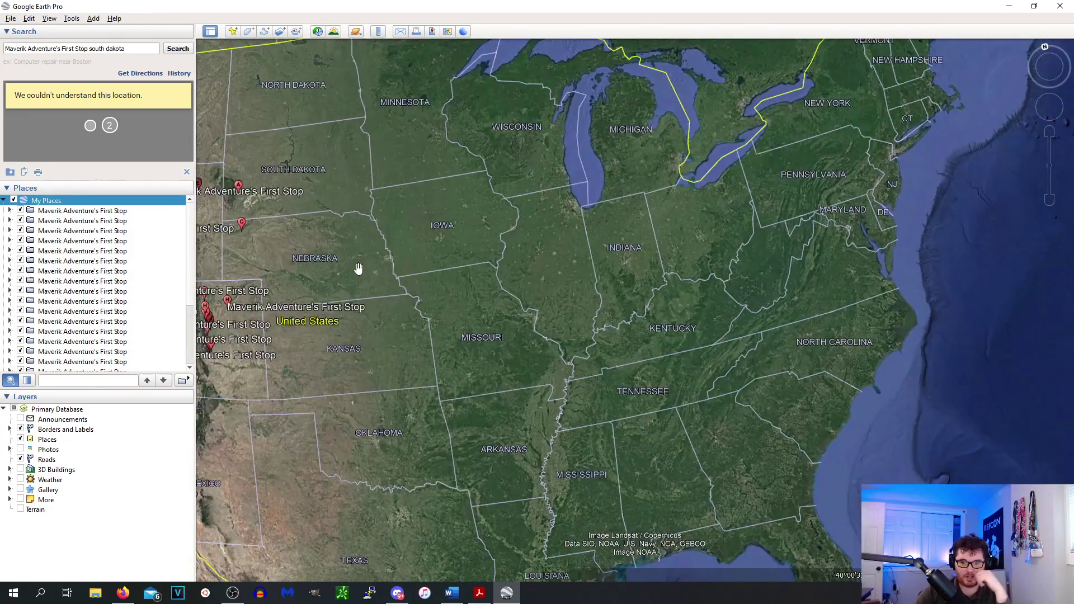
left_click_drag(360, 271, 563, 283)
left_click_drag(87, 49, 6, 48)
type("p")
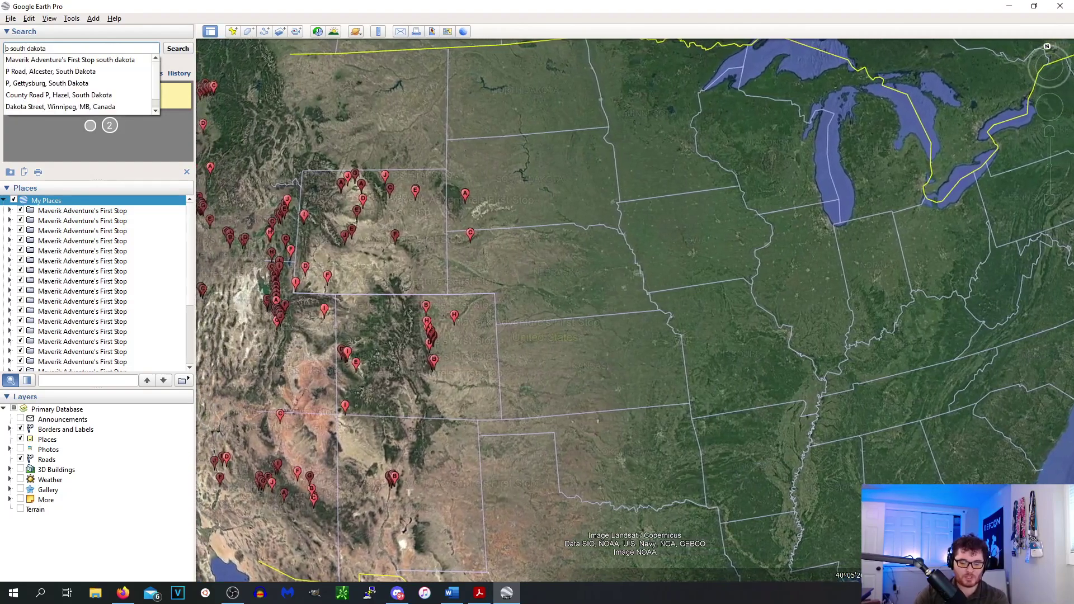
key("BackSpace")
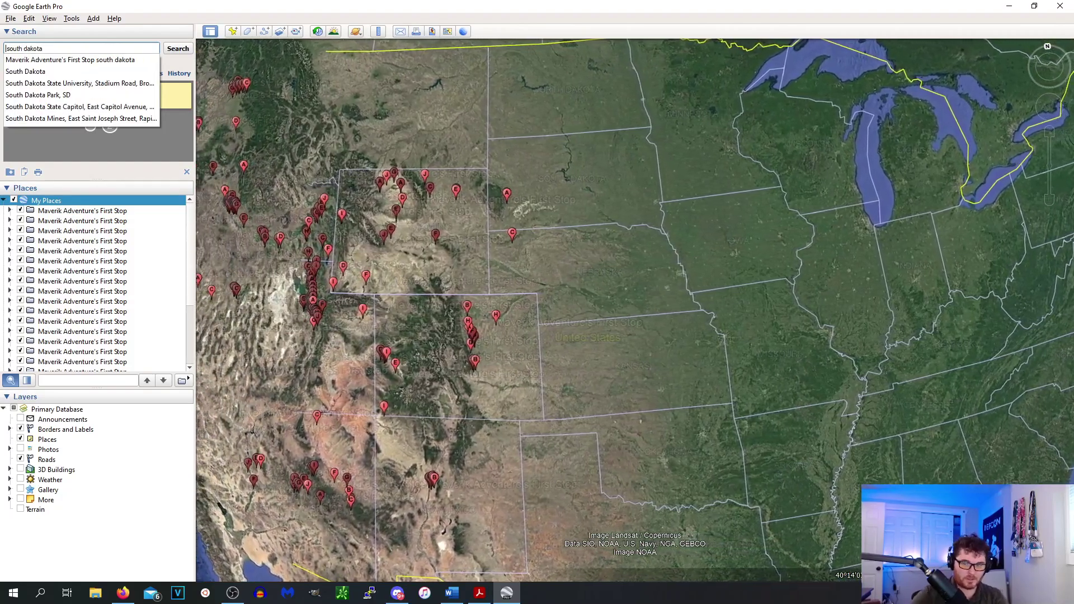
Examine the Maverik stations around Rapid City, South Dakota, and read the details of the one on E North St.
left_click_drag(662, 229, 758, 270)
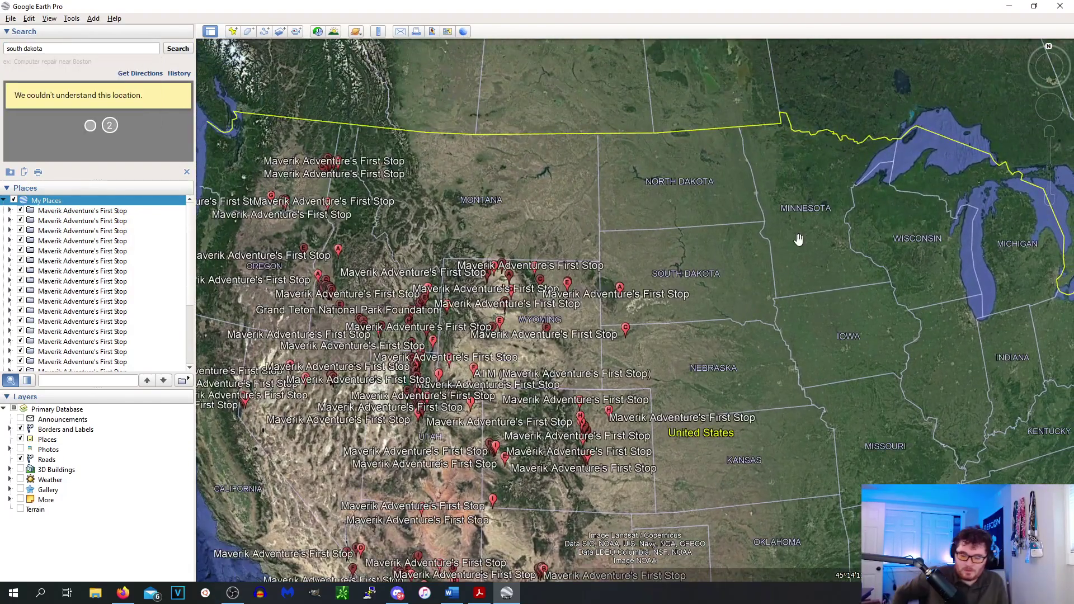
scroll(605, 270, "up", 5)
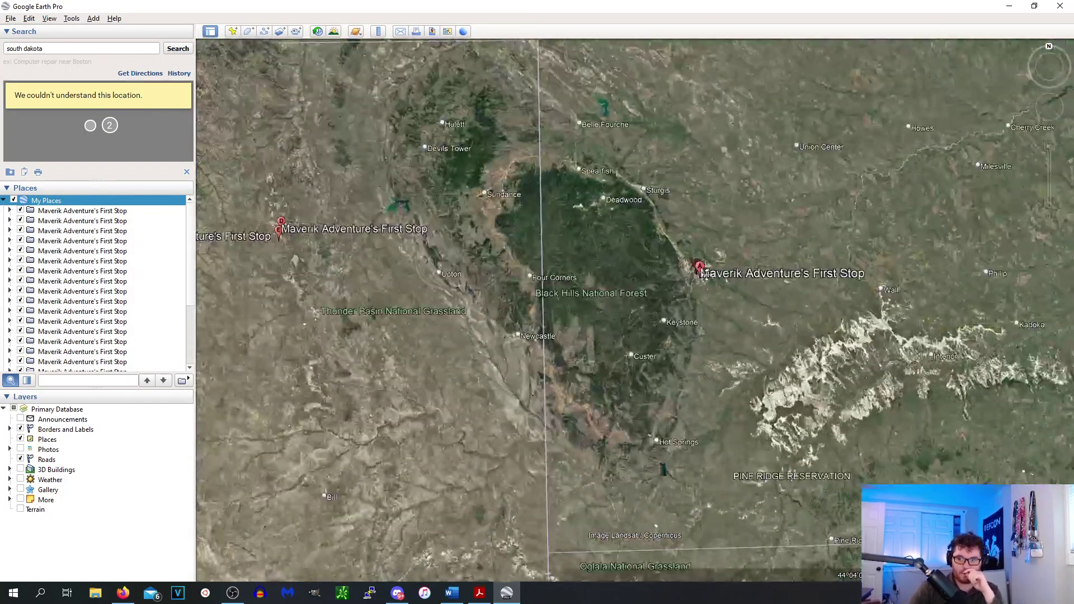
scroll(623, 284, "up", 2)
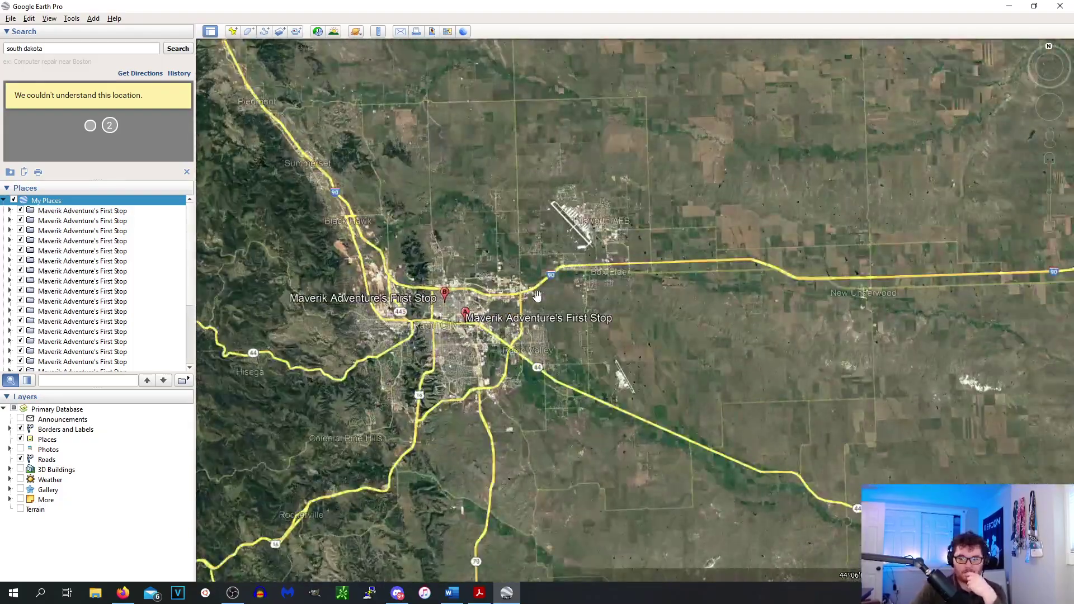
scroll(454, 354, "up", 1)
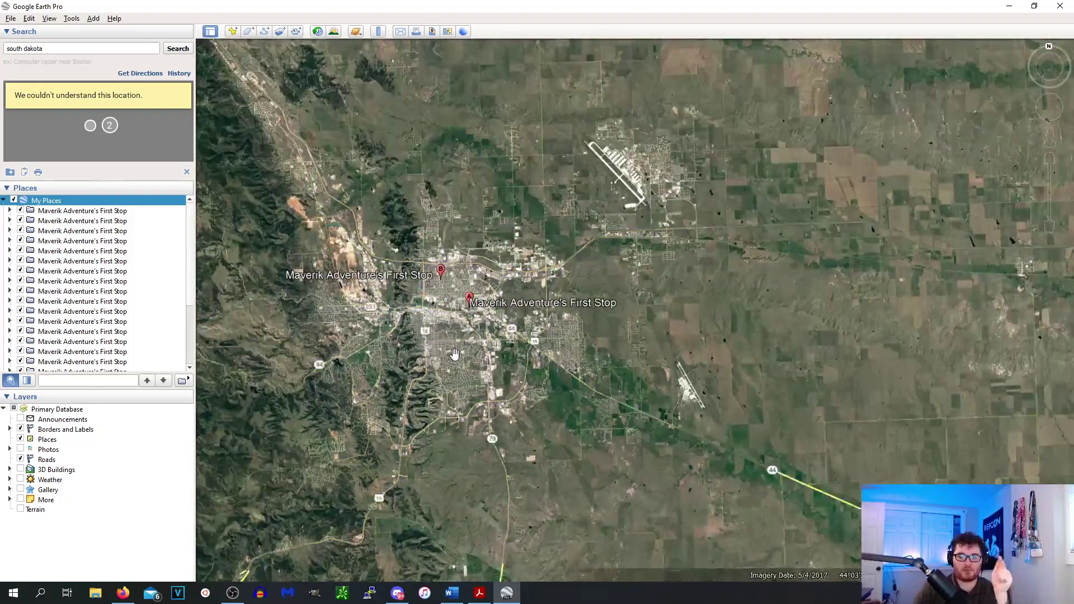
scroll(454, 354, "down", 3)
scroll(456, 358, "up", 4)
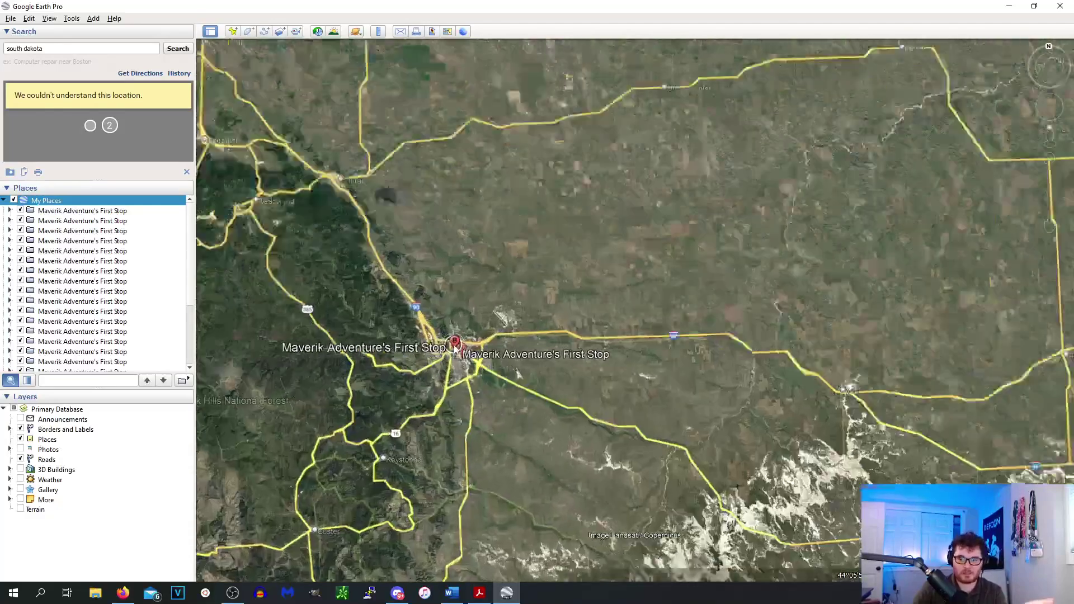
scroll(459, 348, "up", 2)
scroll(571, 344, "up", 2)
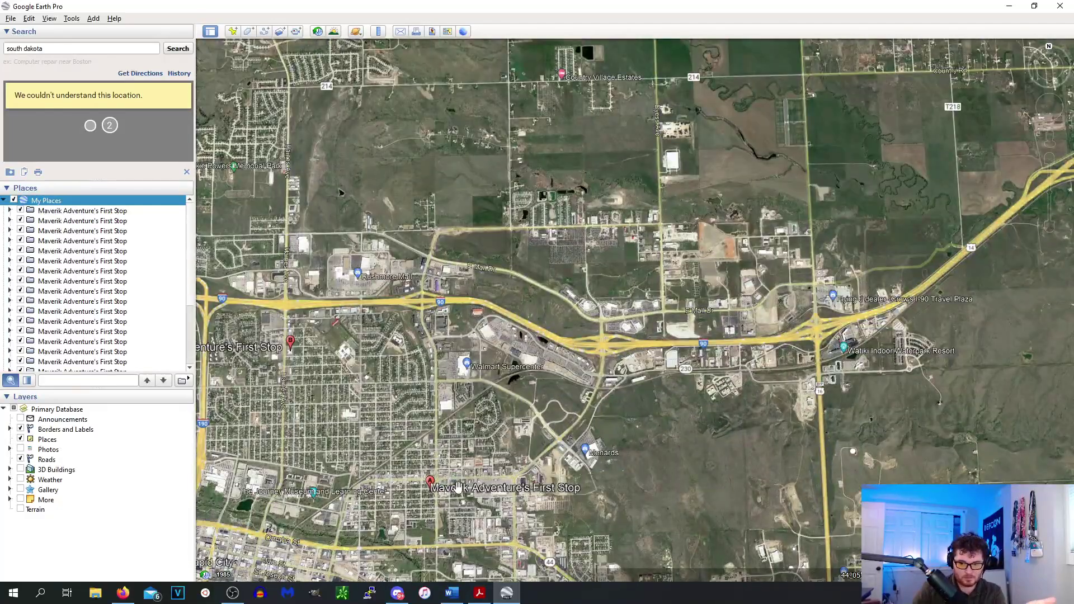
left_click(434, 489)
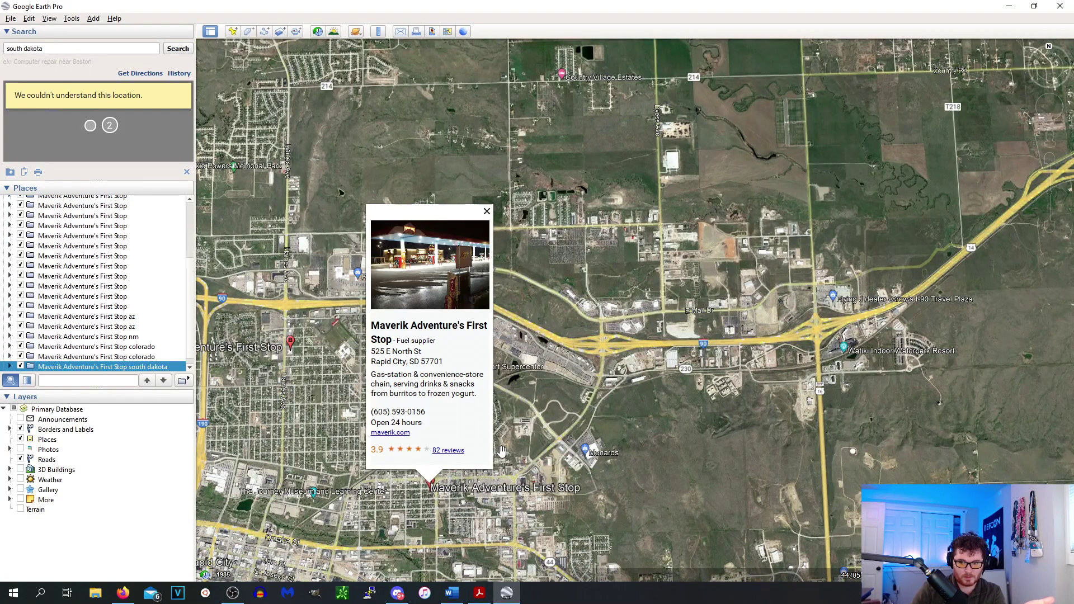
scroll(573, 402, "down", 5)
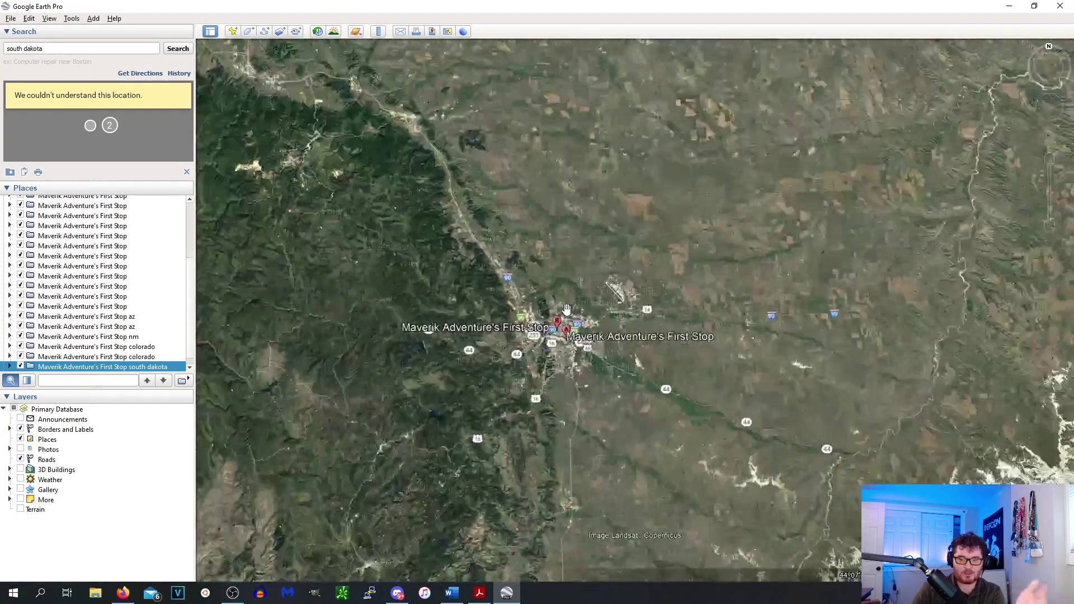
Search for AutoZone near Rapid City, SD.
double_click(56, 52)
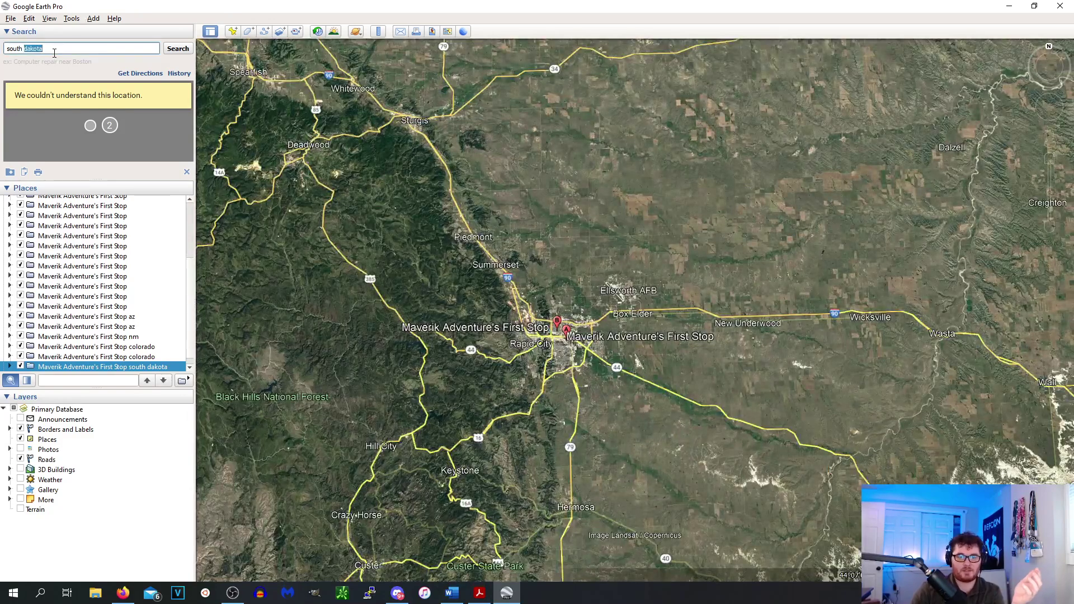
triple_click(25, 47)
type("au")
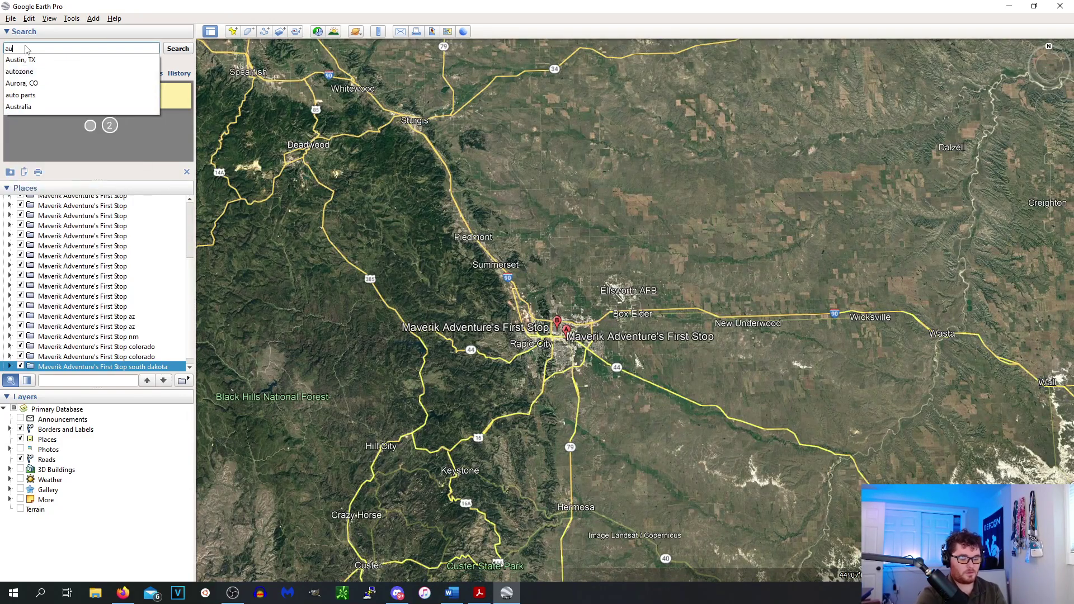
type("tozone rapid")
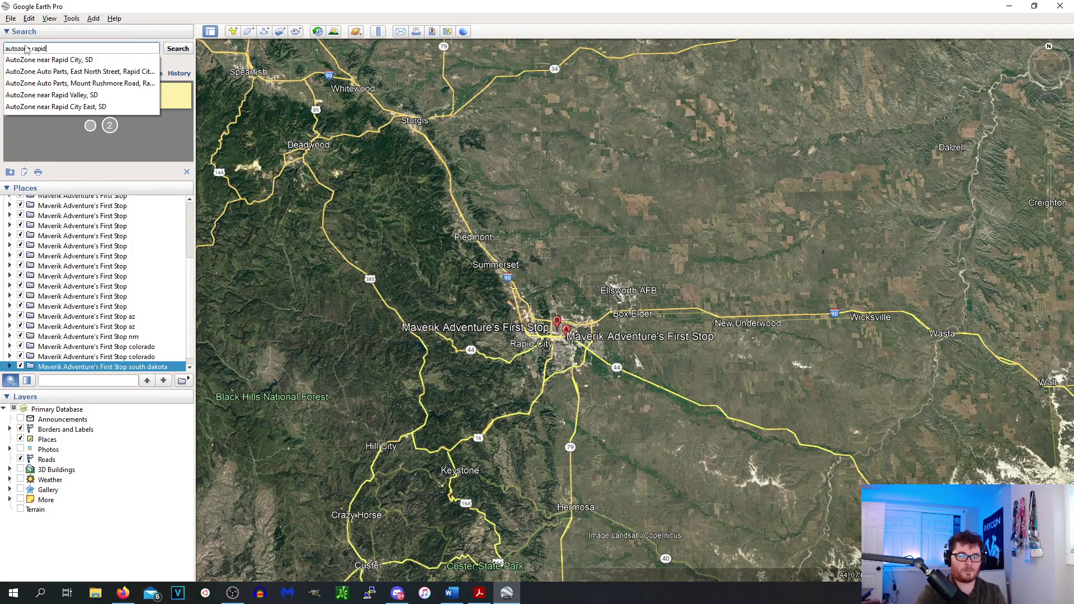
key("Down")
key("Return")
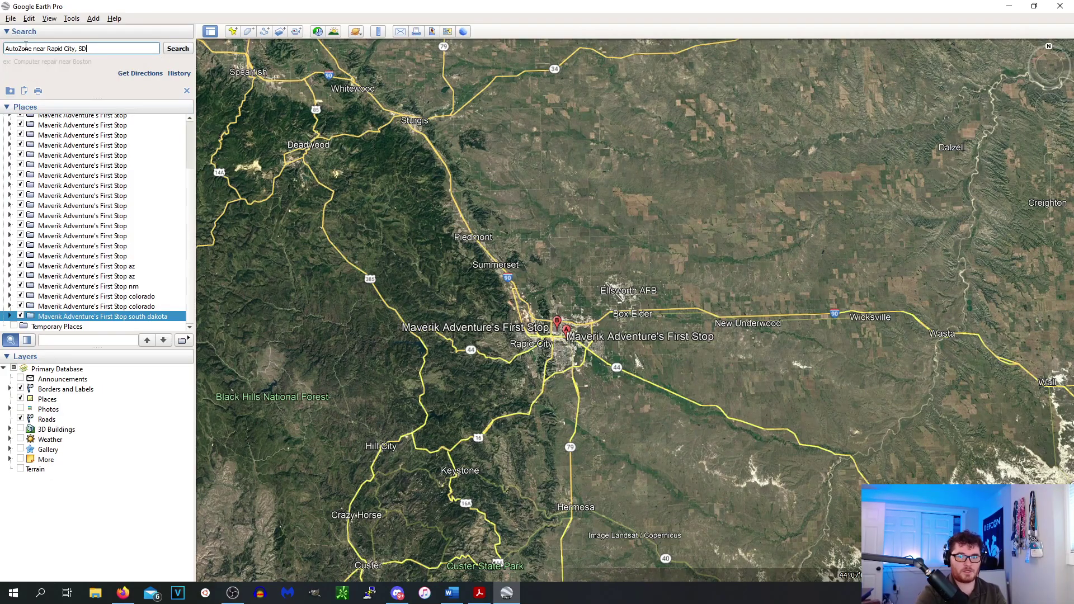
Compare the positions of the AutoZone stores and Maverik stations in Rapid City to see whether any are adjacent.
scroll(289, 169, "down", 5)
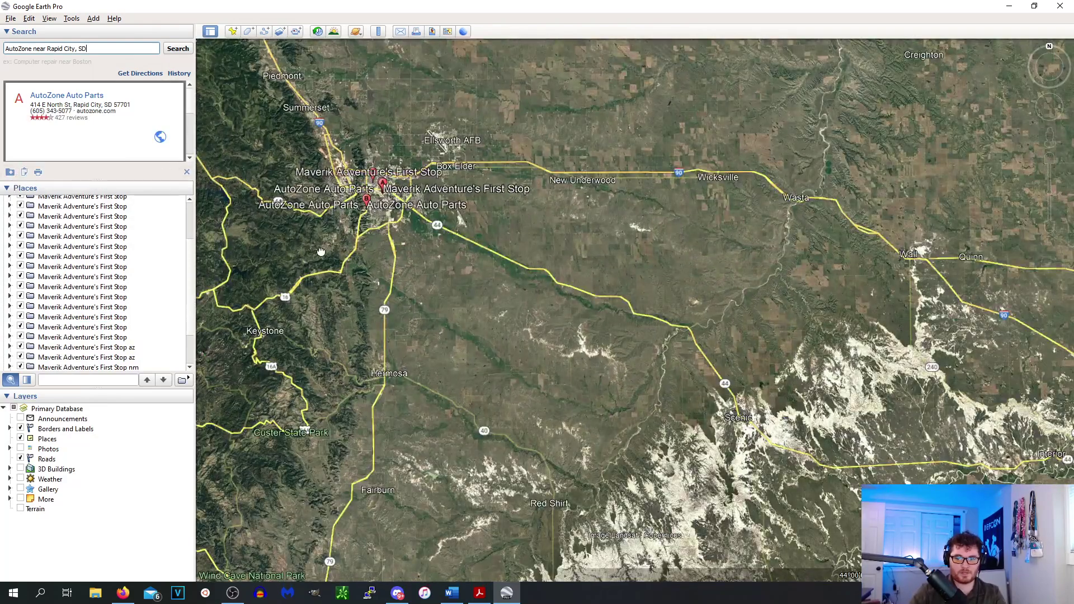
left_click_drag(391, 191, 461, 329)
scroll(476, 327, "up", 7)
left_click_drag(344, 313, 442, 312)
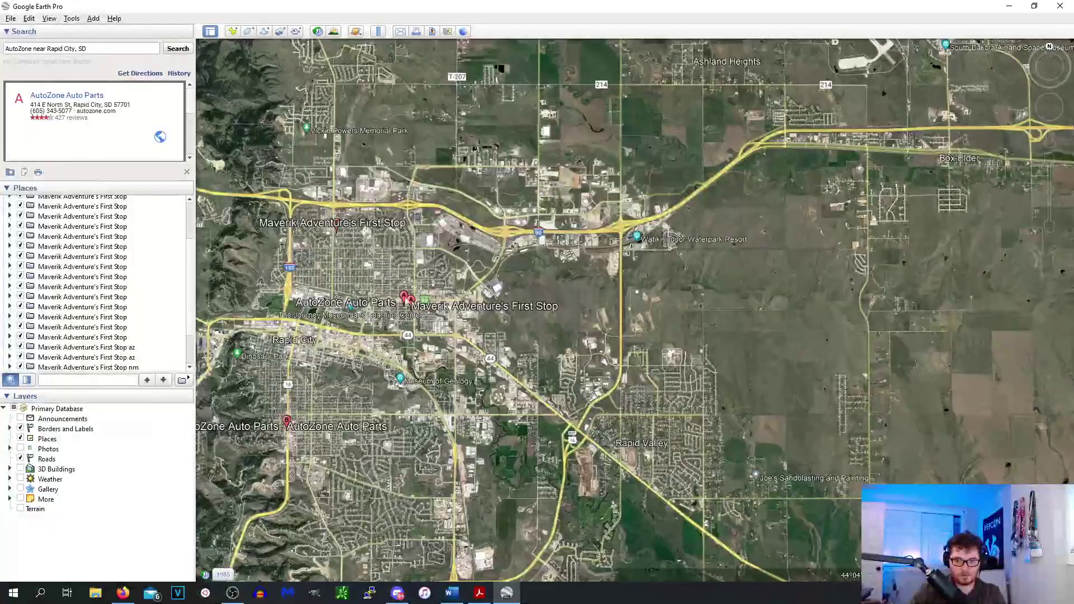
scroll(441, 311, "up", 5)
scroll(478, 361, "down", 5)
scroll(492, 346, "down", 6)
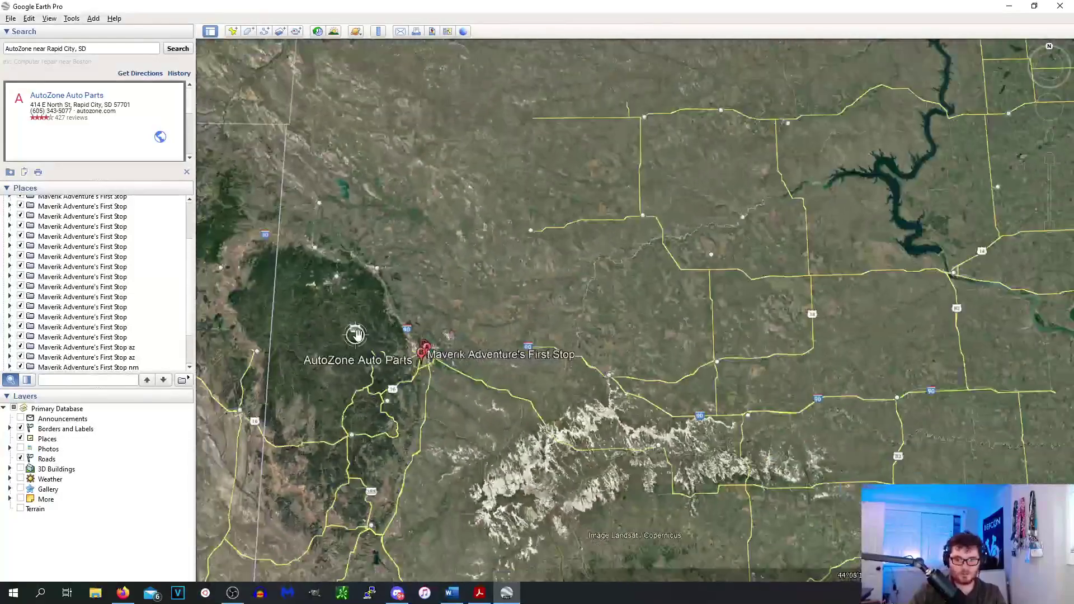
Open the details of the Maverik station in Chadron, search for AutoZone near Chadron, NE and review both pages of results.
scroll(356, 334, "down", 5)
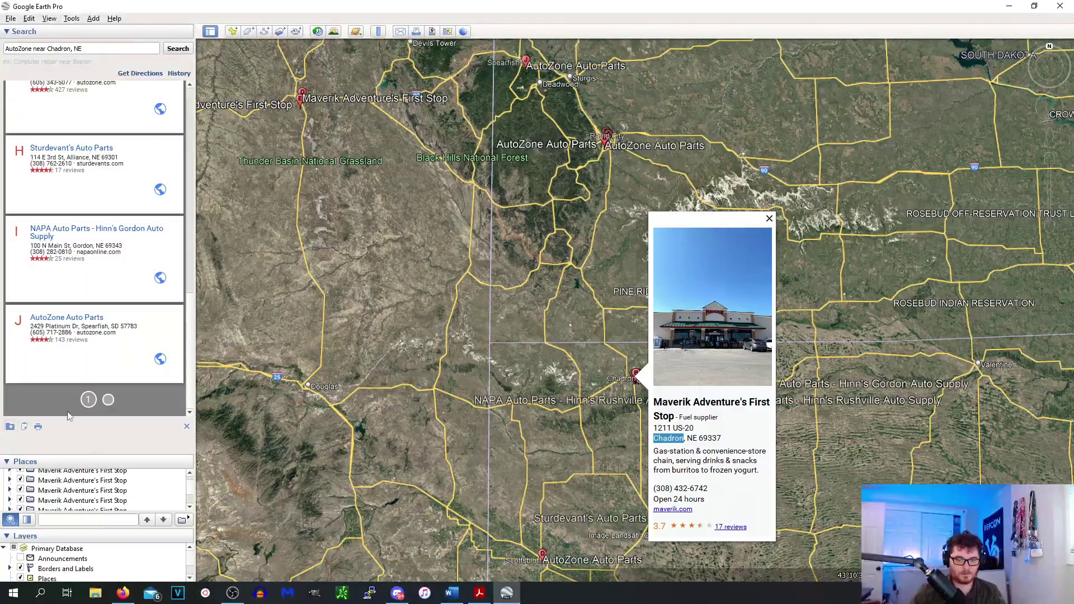
left_click(108, 401)
scroll(110, 356, "down", 2)
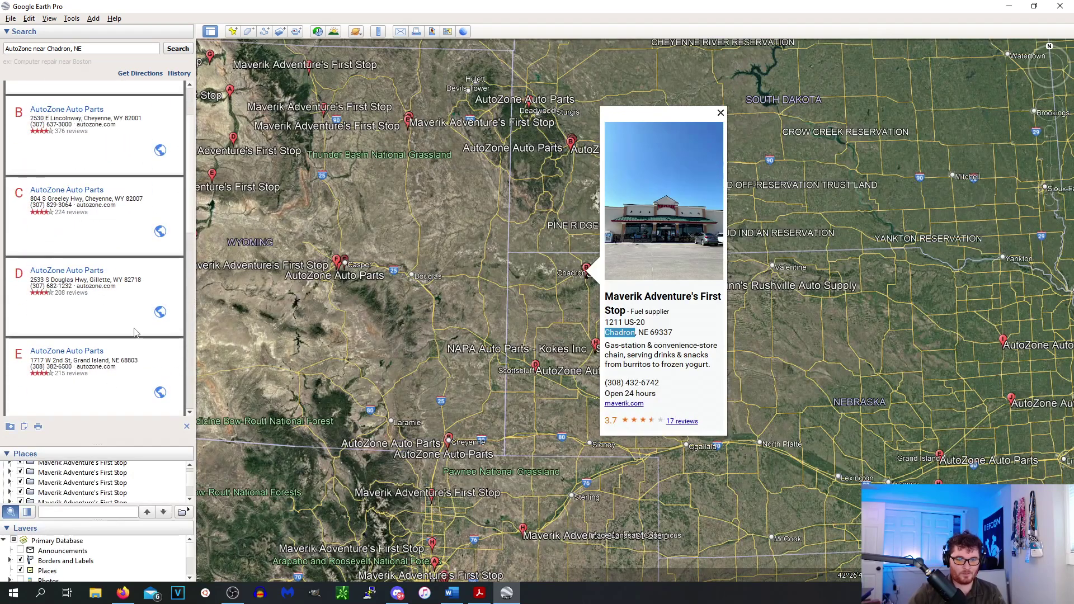
scroll(100, 342, "down", 3)
scroll(101, 336, "up", 4)
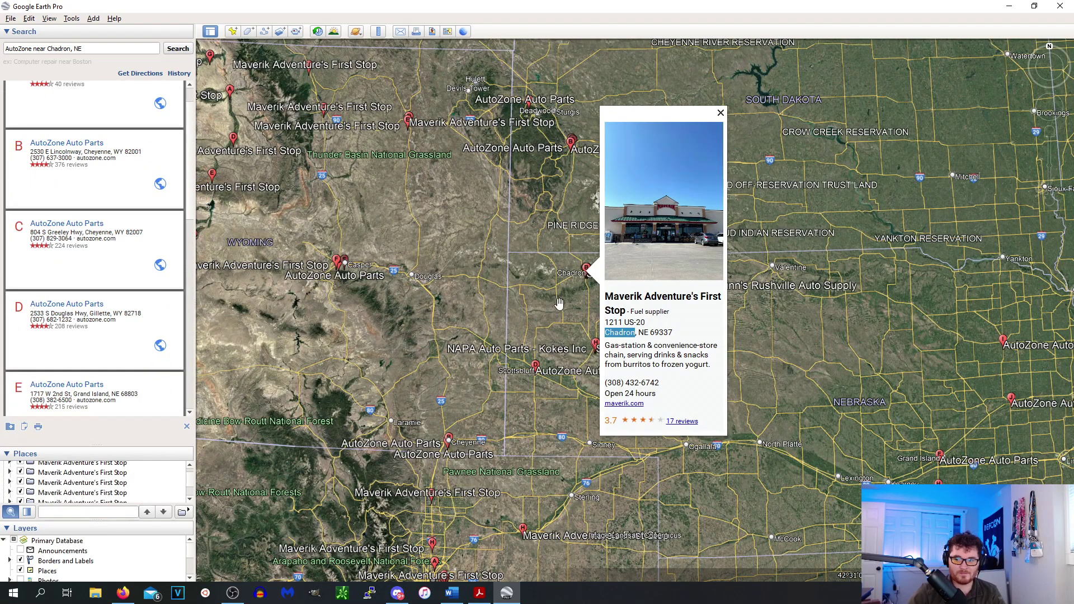
Inspect the surroundings of the Chadron Maverik station for a neighbouring AutoZone.
scroll(560, 303, "up", 3)
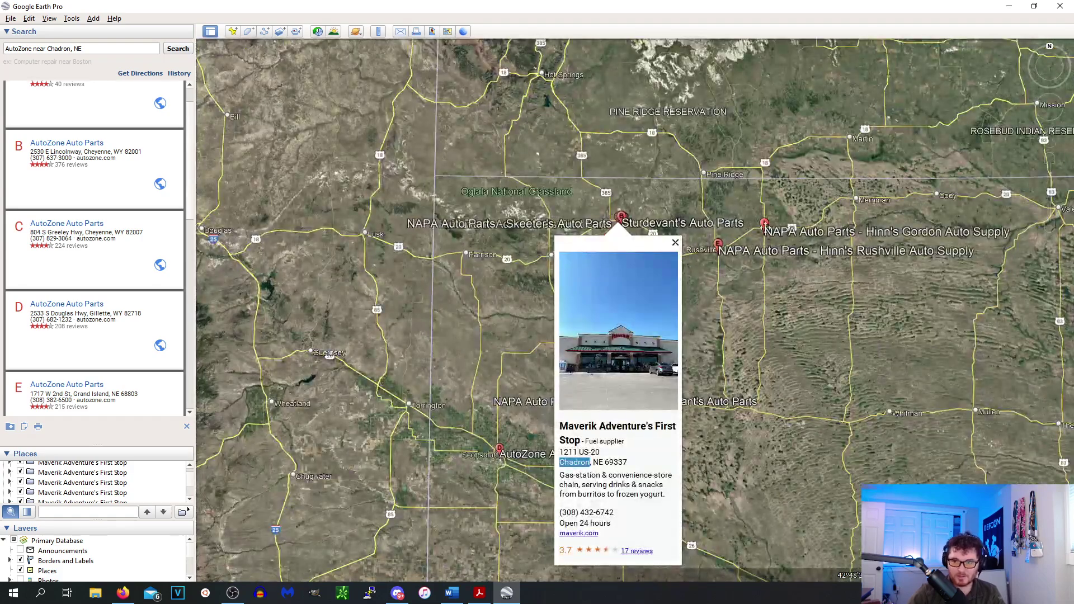
scroll(399, 284, "up", 5)
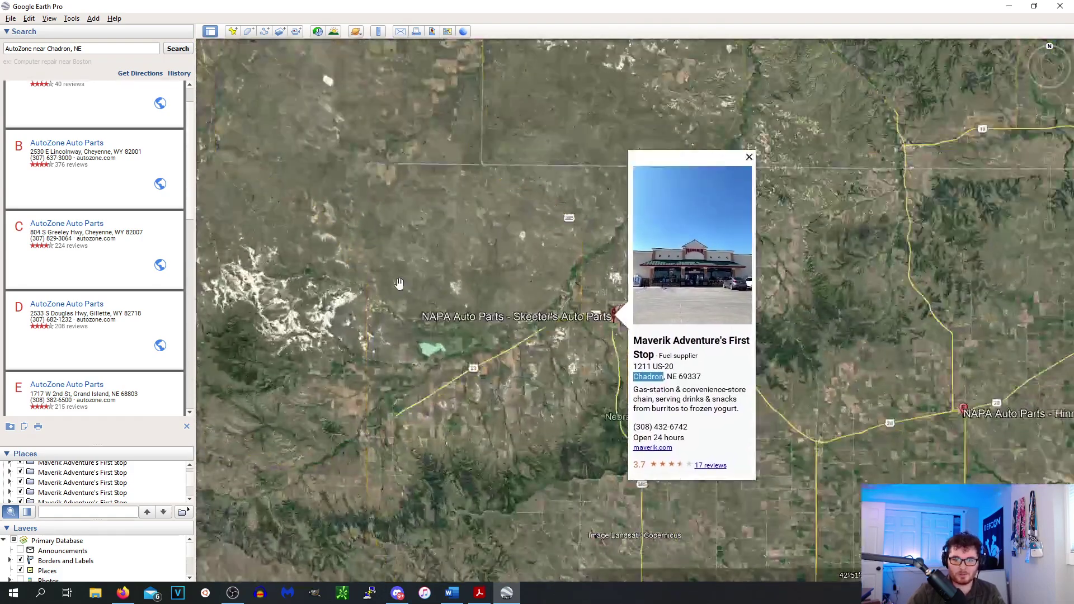
scroll(660, 316, "up", 5)
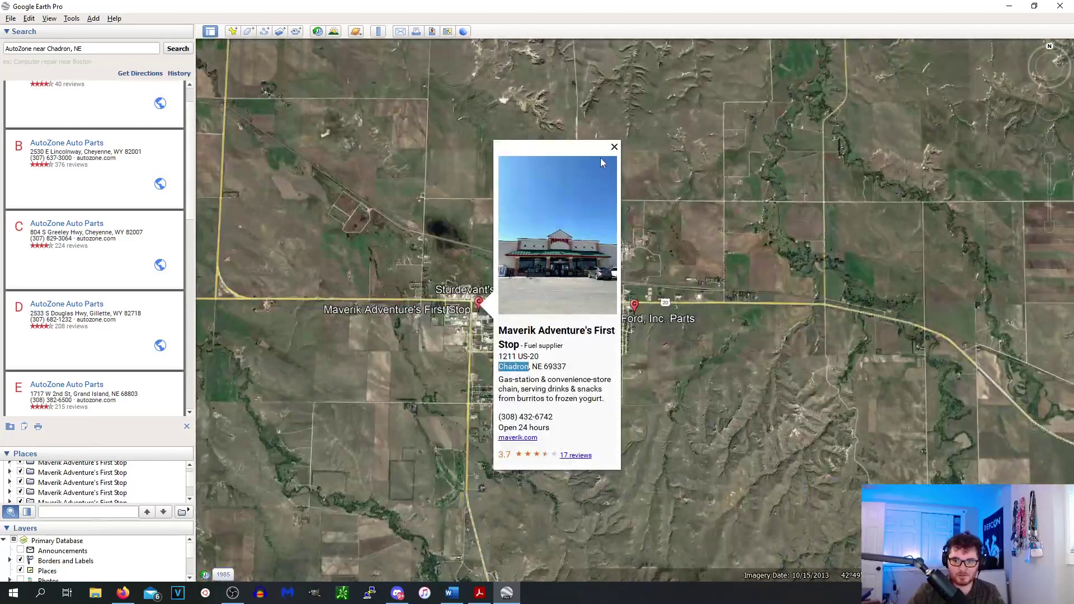
Close the Chadron station's details and check the auto parts stores around town against the Maverik station.
left_click(614, 146)
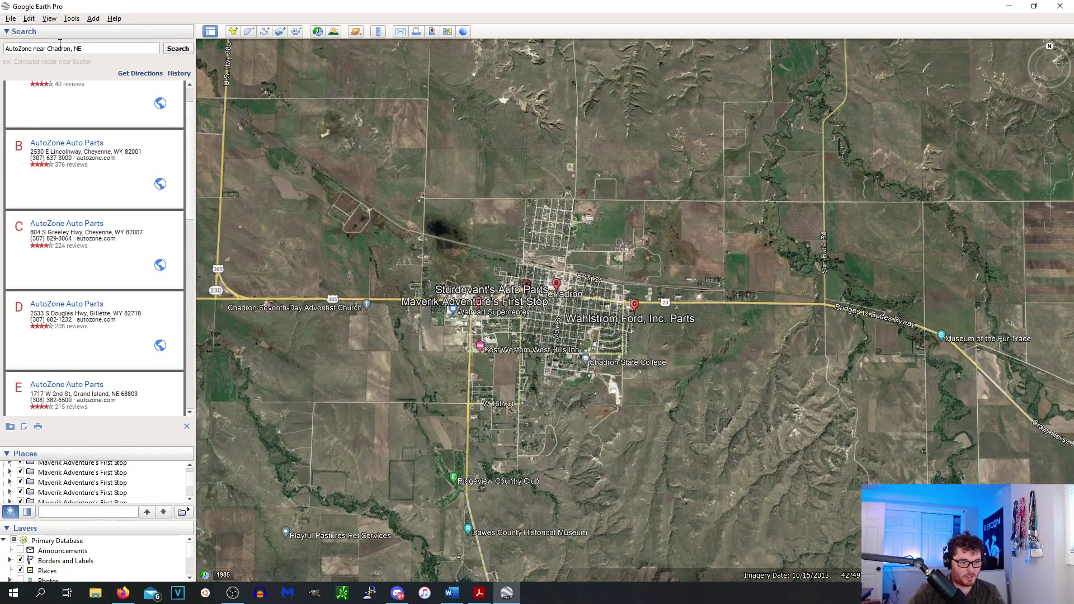
scroll(470, 310, "down", 6)
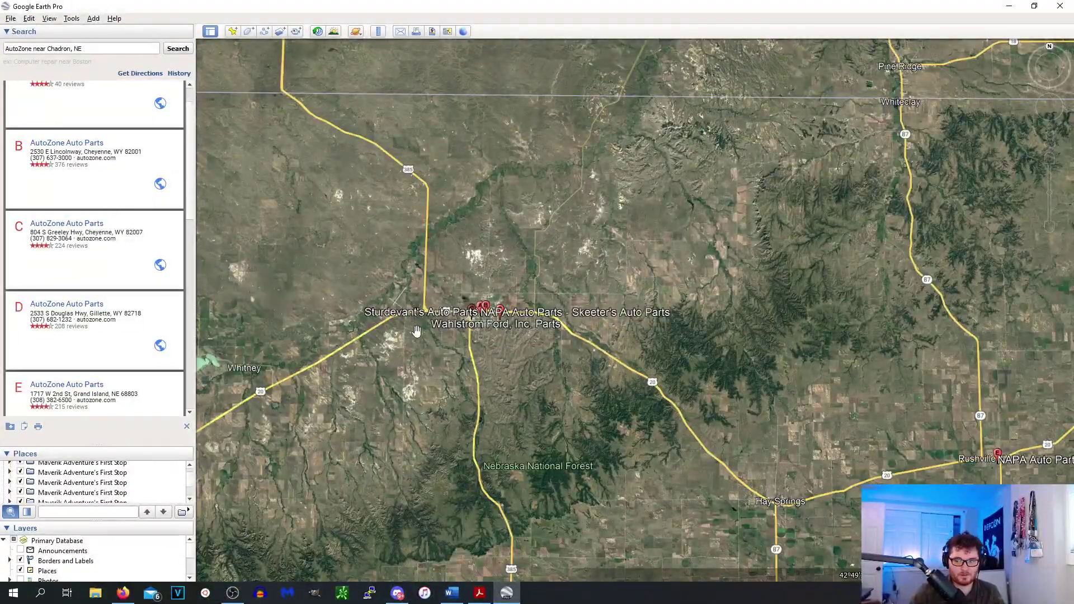
scroll(413, 330, "up", 5)
scroll(458, 366, "up", 4)
scroll(429, 273, "up", 3)
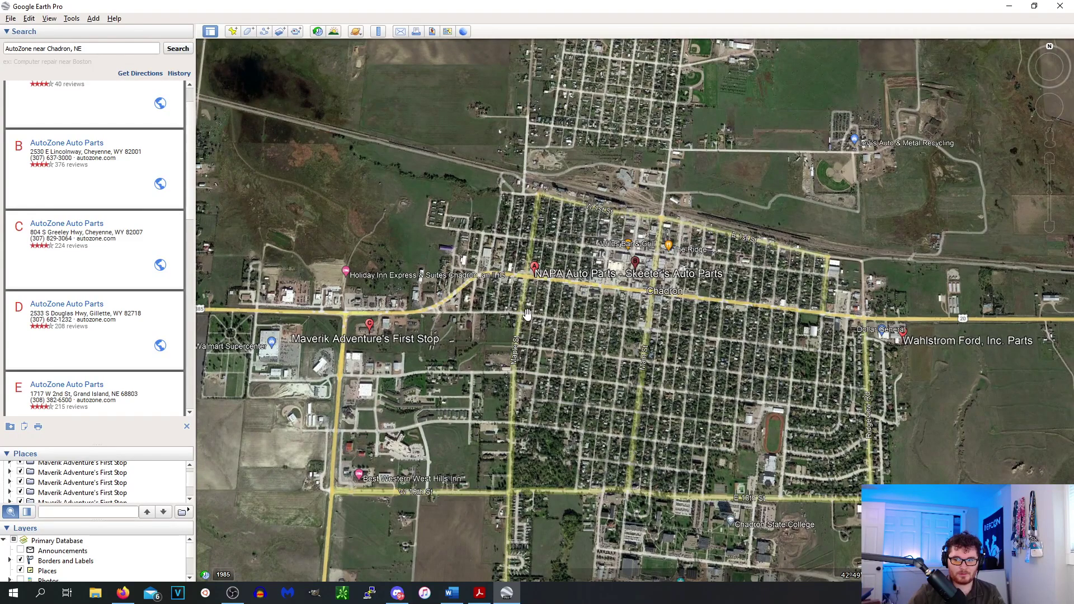
Survey the saved Maverik stations and AutoZone markers from Nebraska across Wyoming and the western states.
scroll(503, 413, "down", 5)
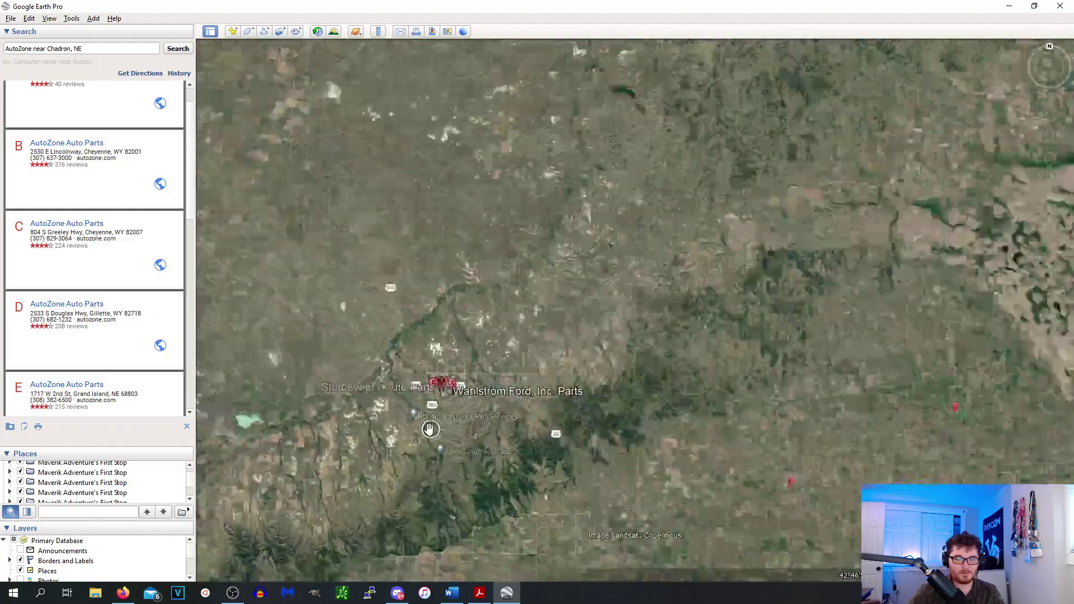
scroll(430, 430, "down", 2)
left_click_drag(429, 430, 635, 277)
left_click_drag(369, 382, 625, 231)
scroll(625, 231, "down", 3)
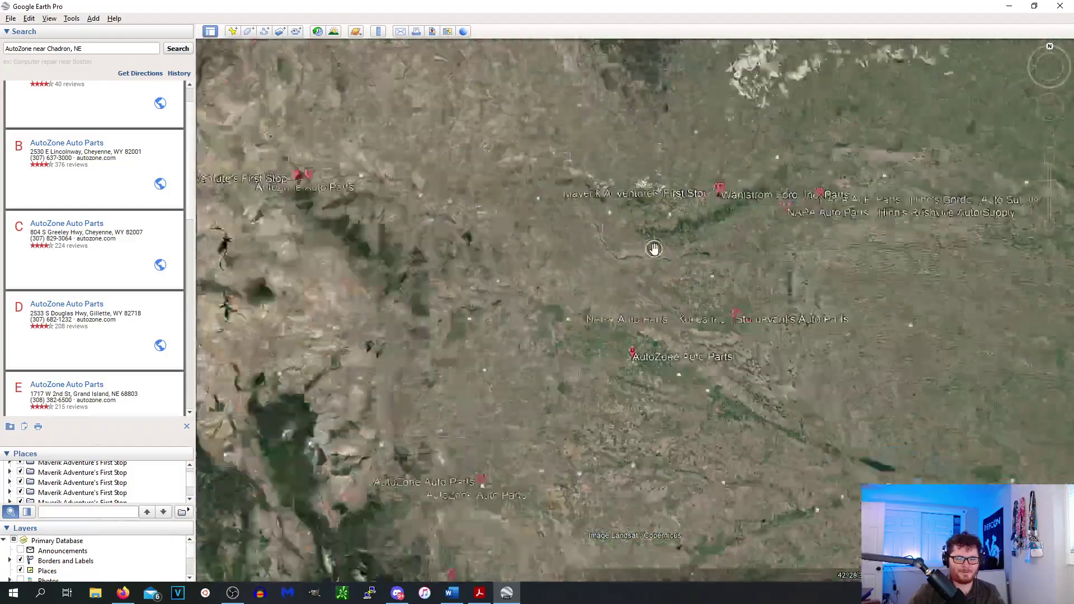
left_click_drag(541, 257, 788, 352)
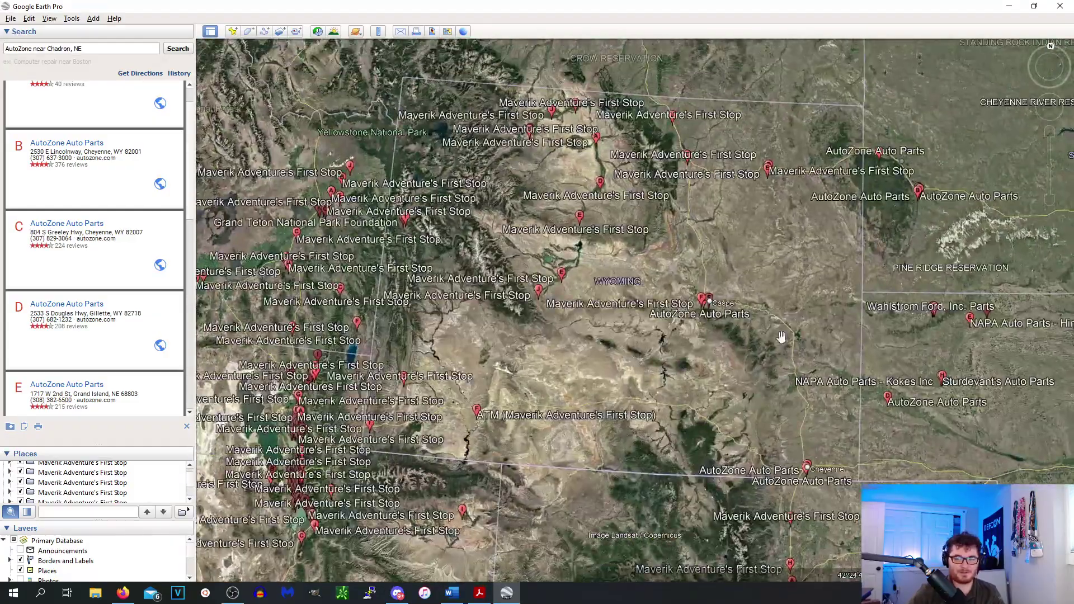
left_click_drag(763, 252, 818, 330)
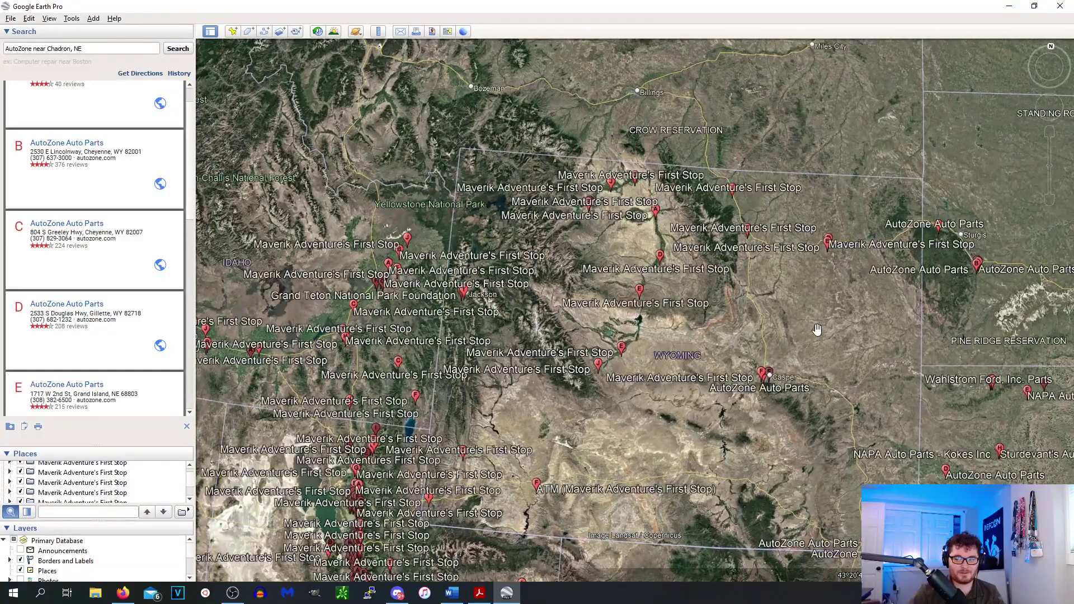
scroll(815, 308, "down", 5)
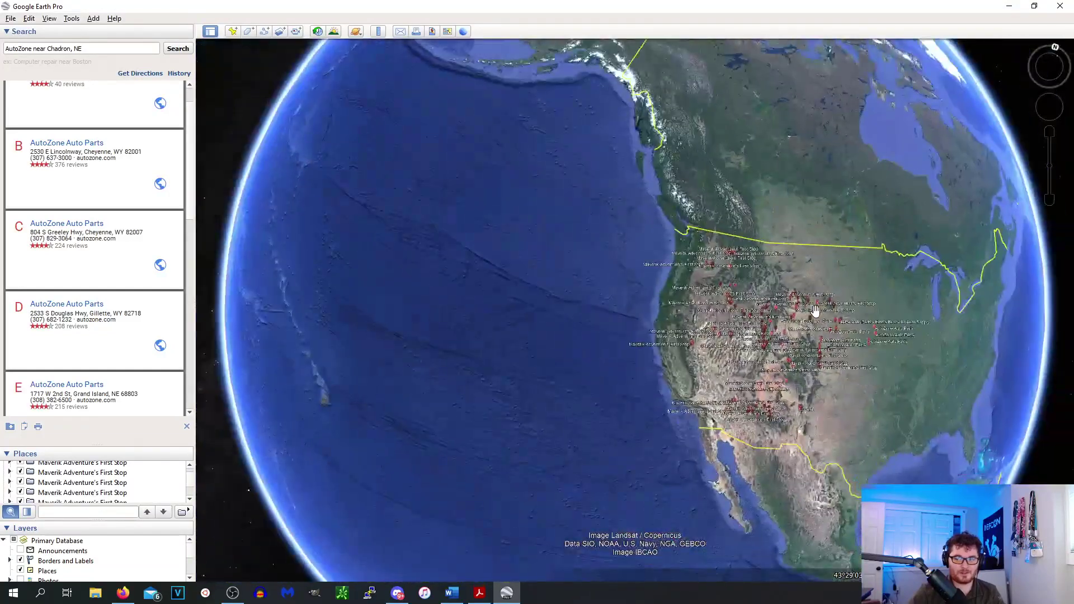
Locate the Maverik stations around Richland, Pasco and Kennewick and search for AutoZone near Pasco, WA.
scroll(816, 308, "up", 3)
scroll(576, 173, "up", 5)
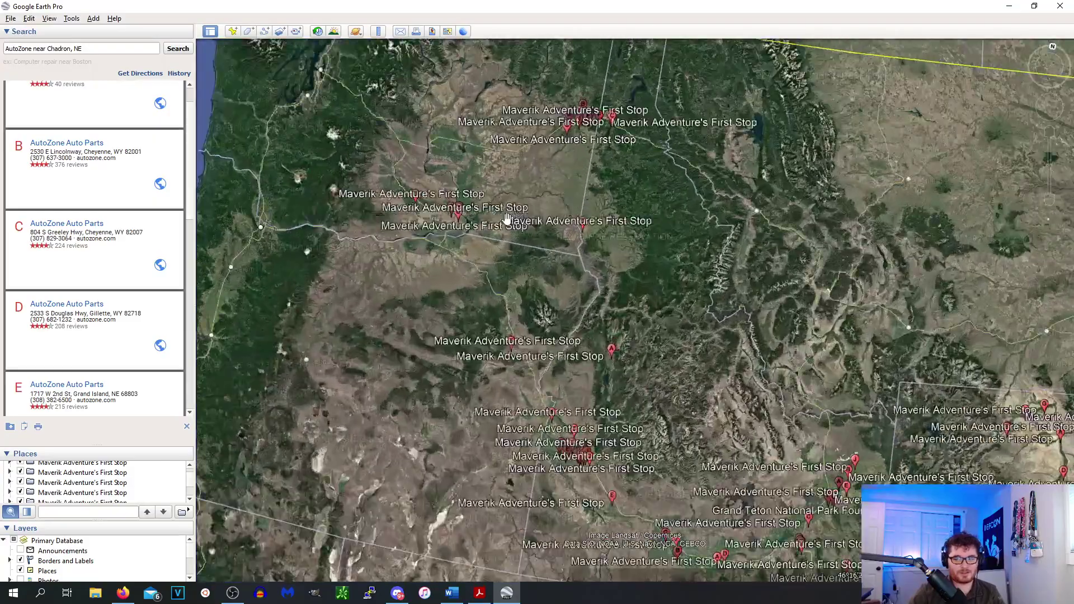
scroll(608, 281, "up", 5)
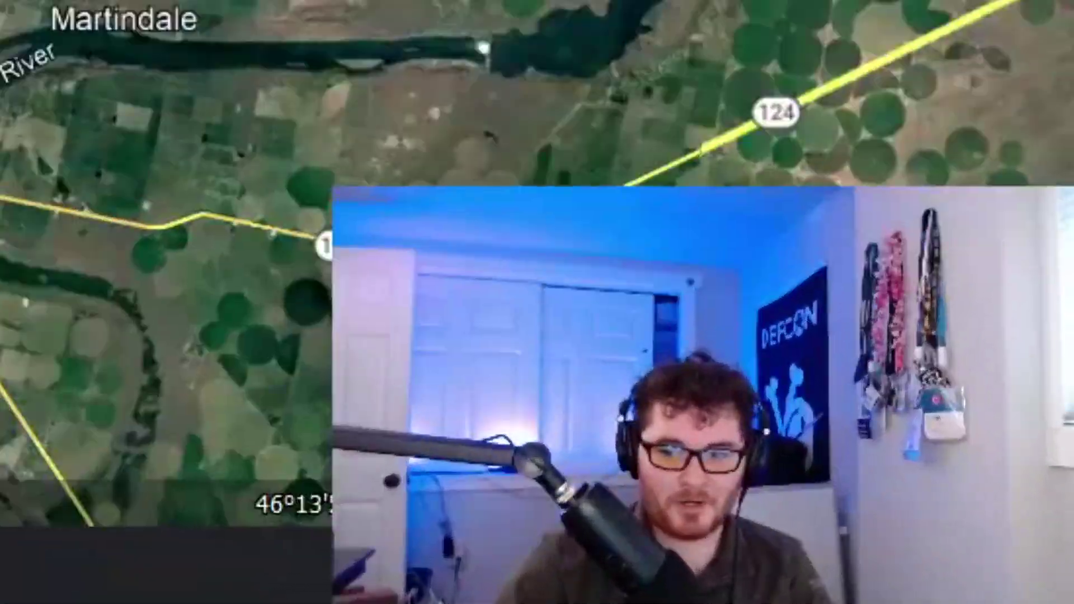
scroll(529, 409, "up", 3)
scroll(529, 409, "down", 2)
scroll(168, 263, "down", 2)
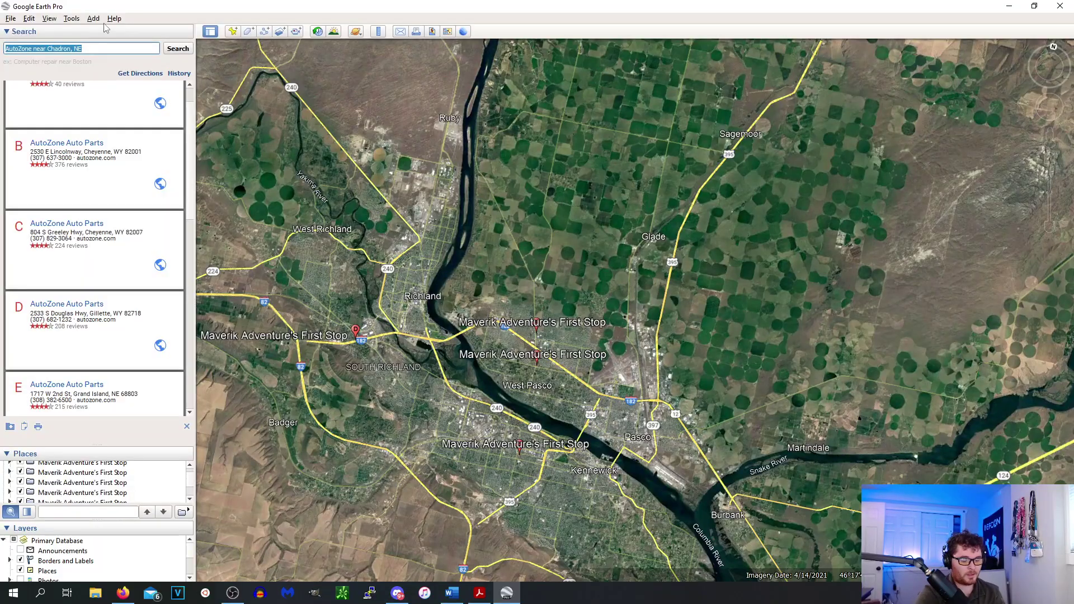
type("autozone")
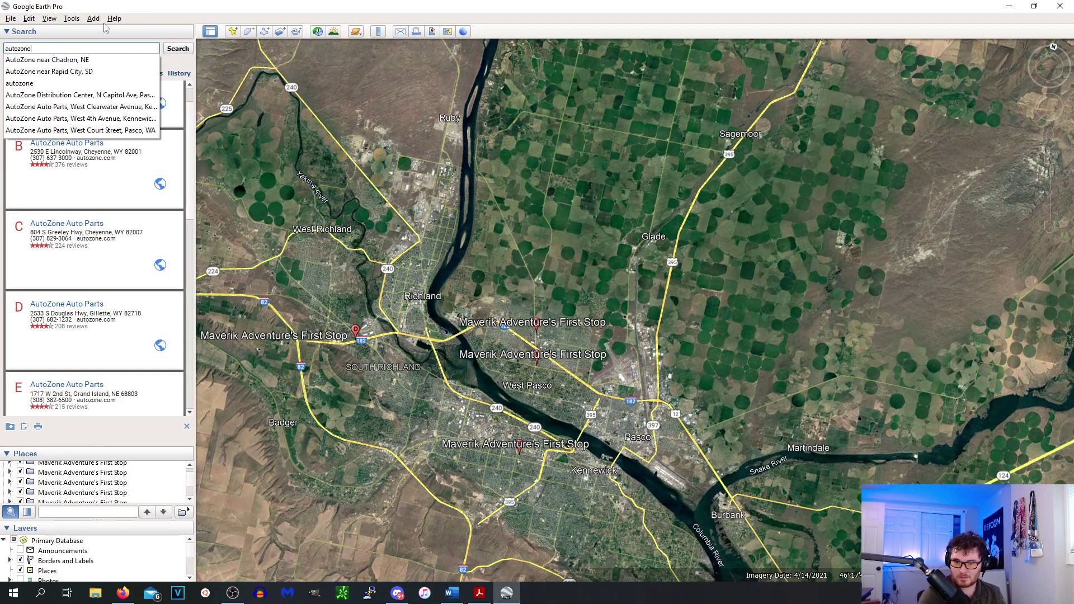
type(" pascp")
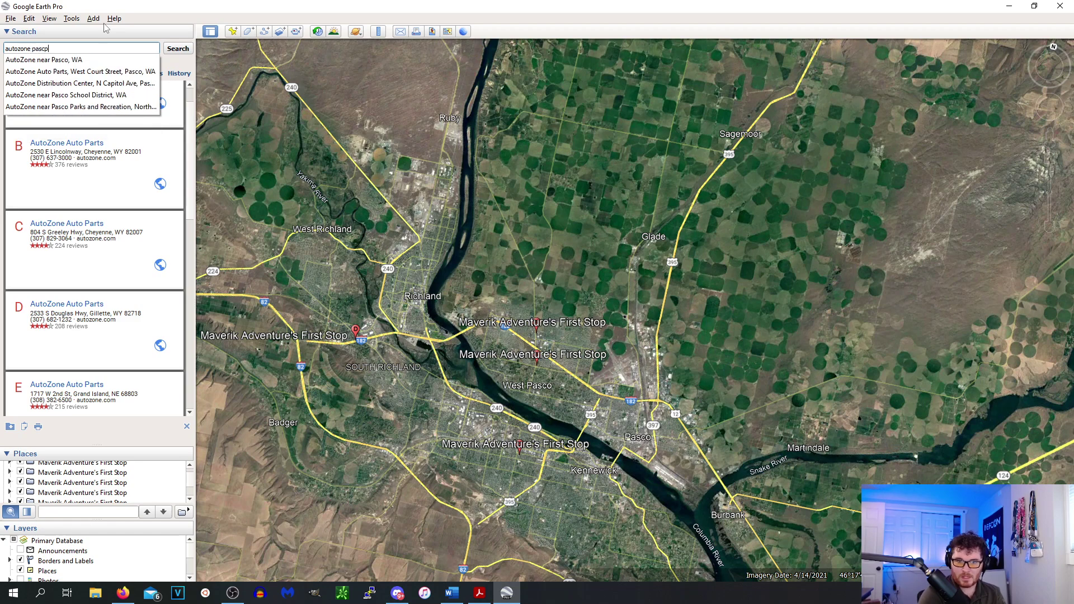
left_click(68, 61)
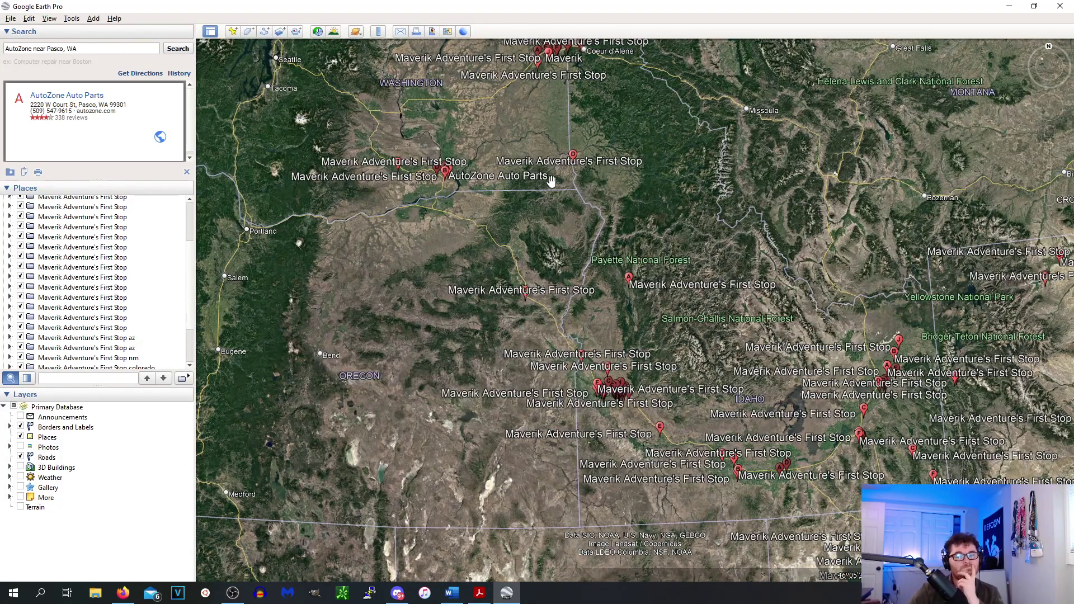
Review the full list of saved Maverik and AutoZone search folders in My Places.
scroll(88, 317, "up", 5)
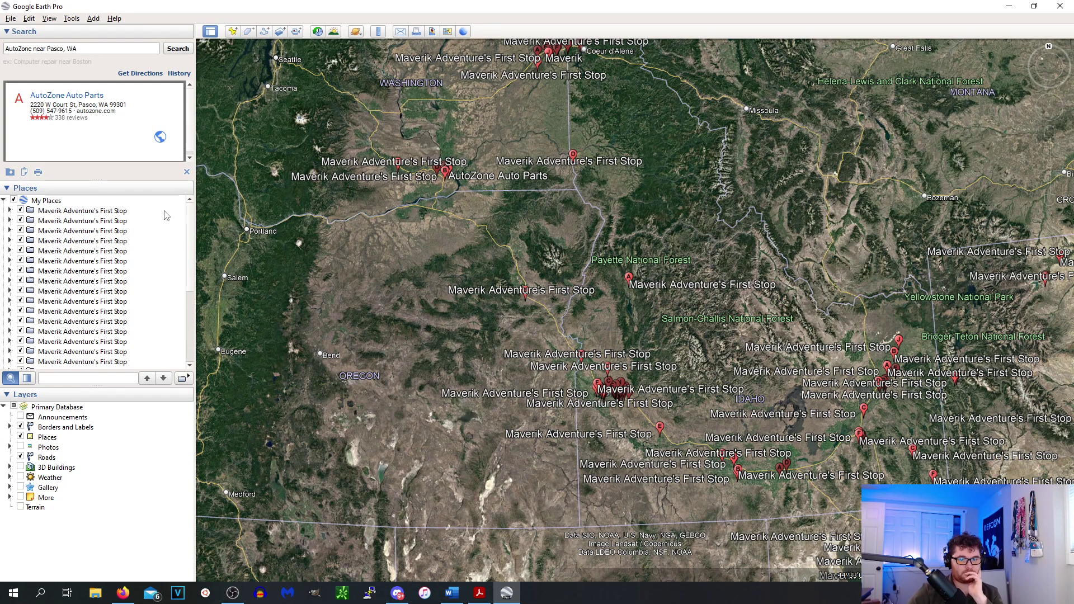
left_click(149, 211)
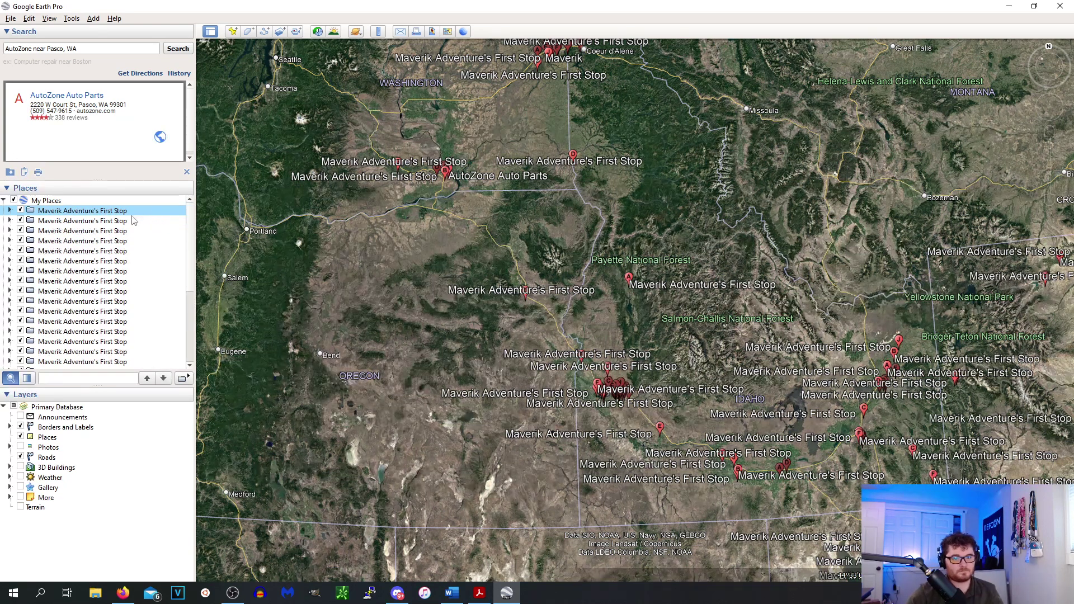
left_click(130, 219)
scroll(162, 333, "down", 5)
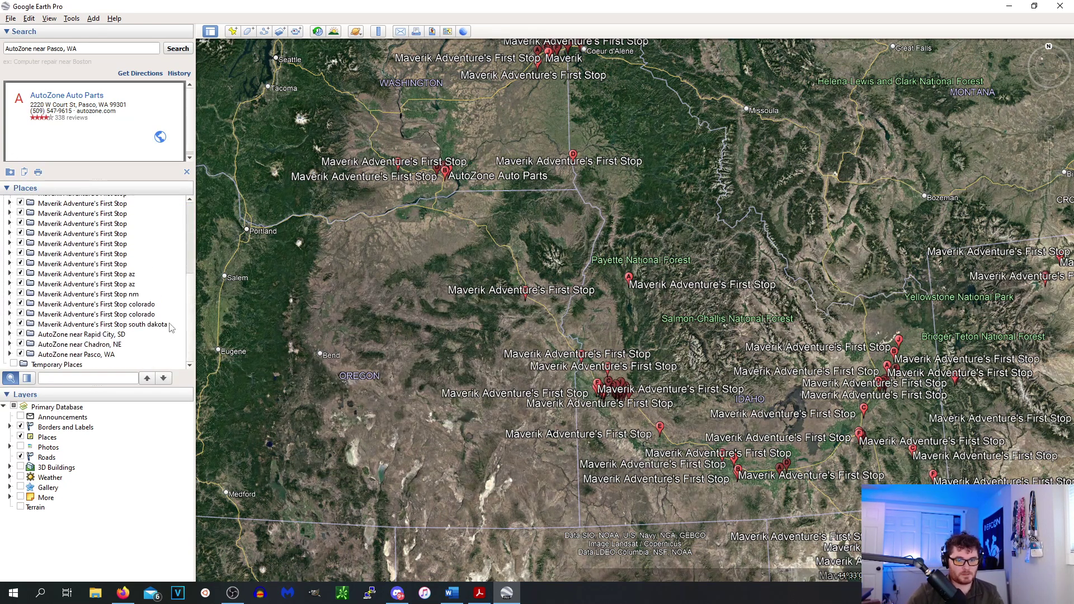
left_click(25, 188)
left_click(41, 273)
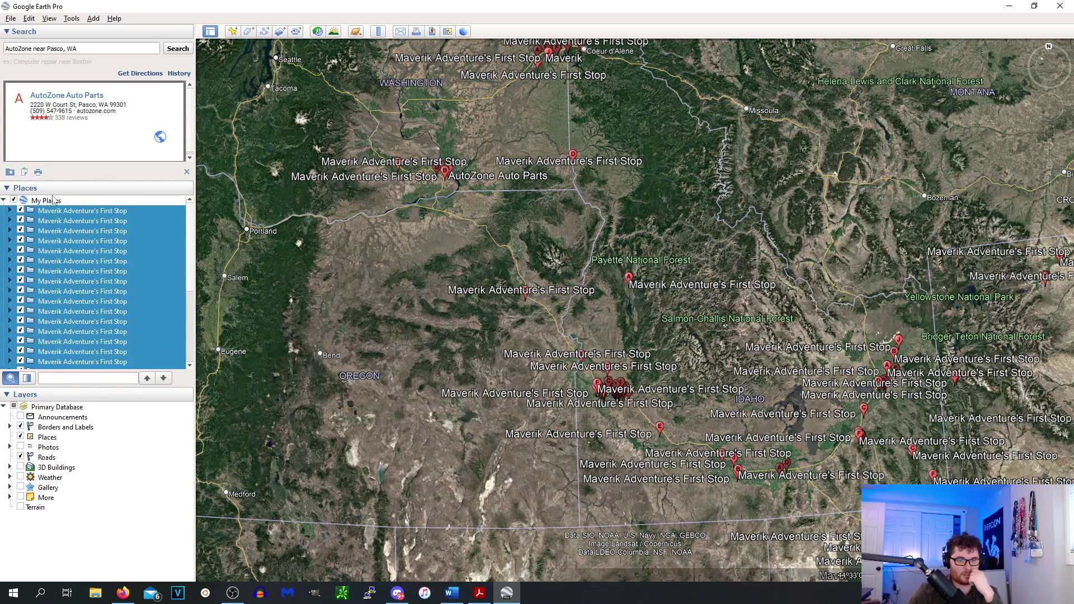
left_click(49, 211)
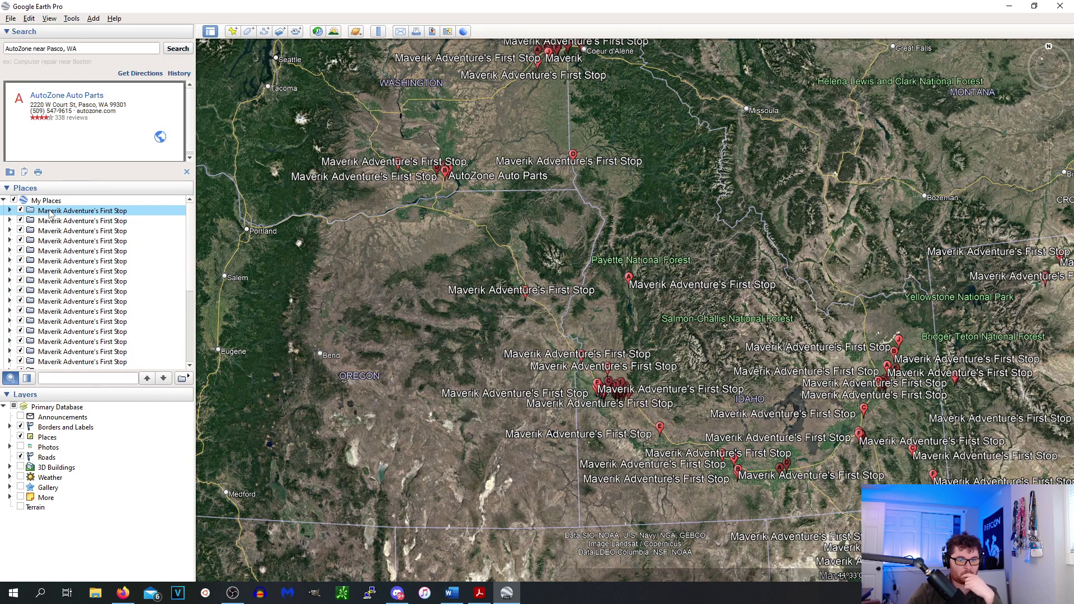
scroll(126, 333, "down", 5)
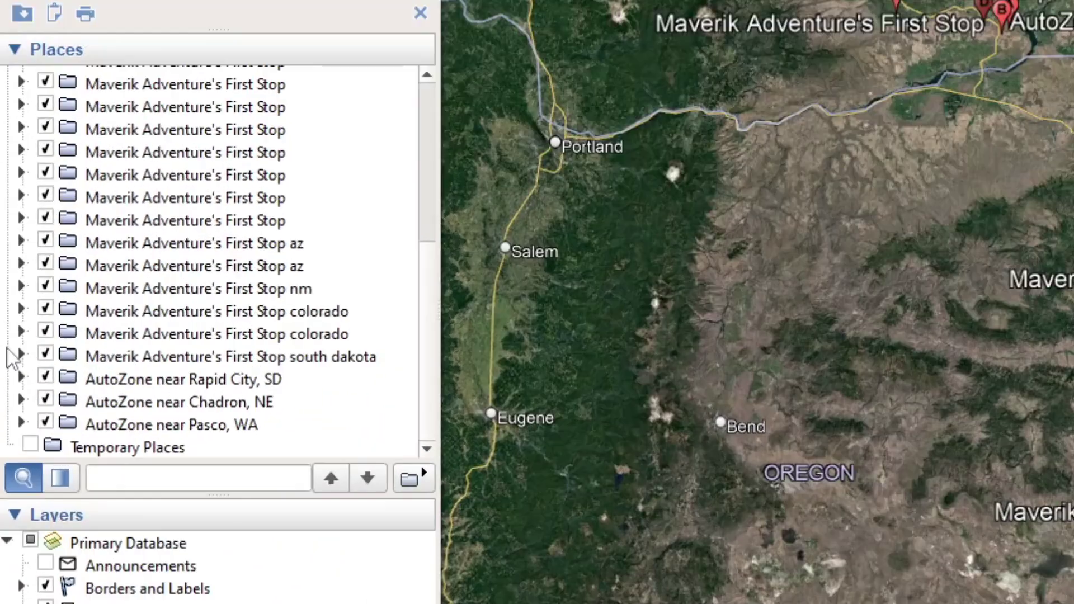
Add a new folder named Maverick under the saved South Dakota Maverik results.
right_click(4, 322)
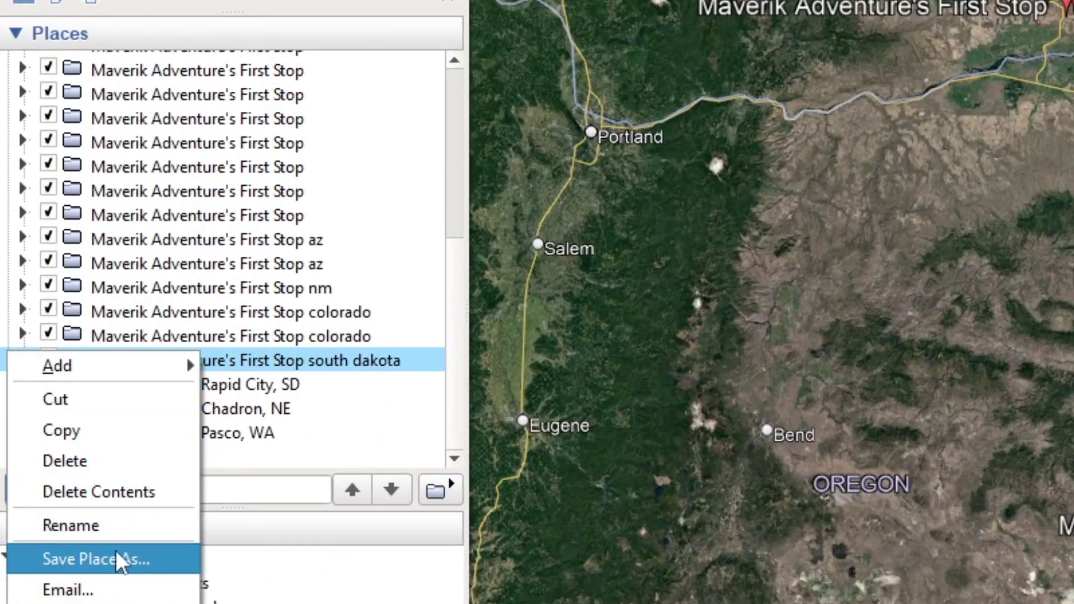
mouse_move(129, 382)
left_click(288, 368)
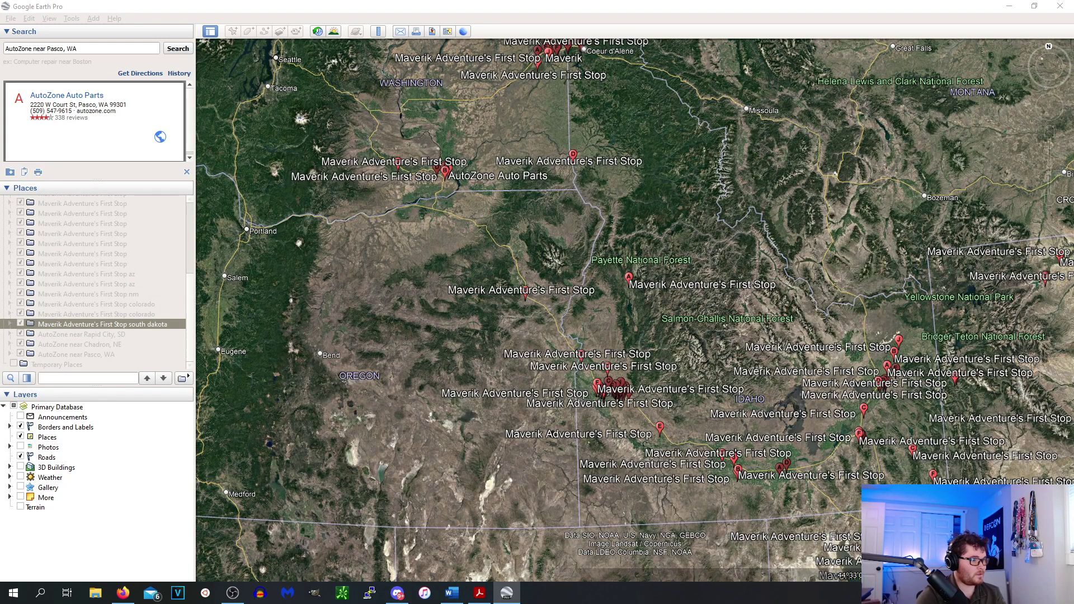
left_click_drag(326, 226, 455, 145)
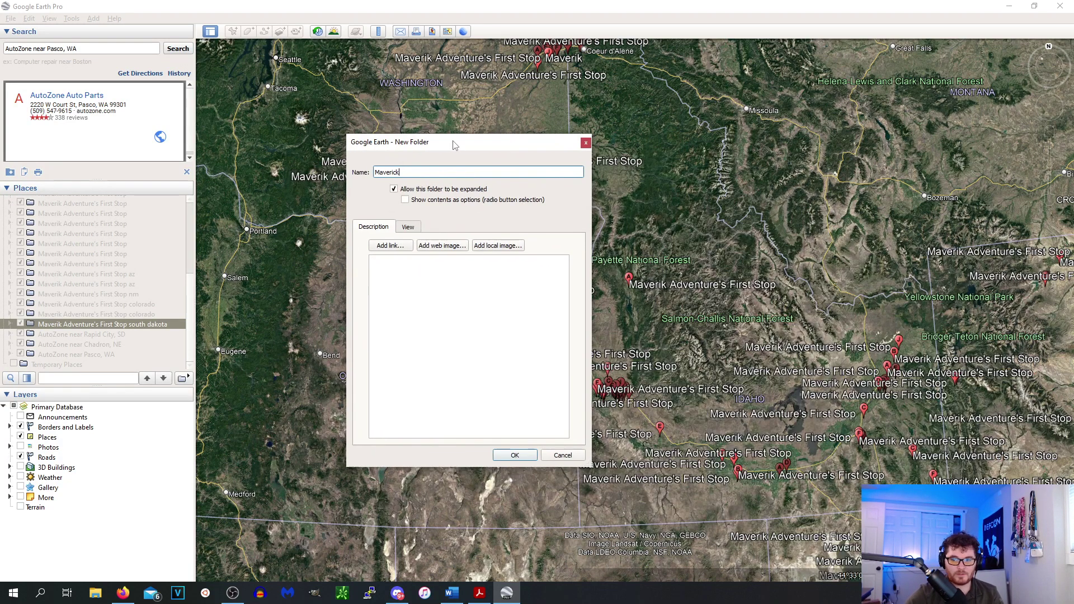
left_click(409, 228)
left_click(386, 232)
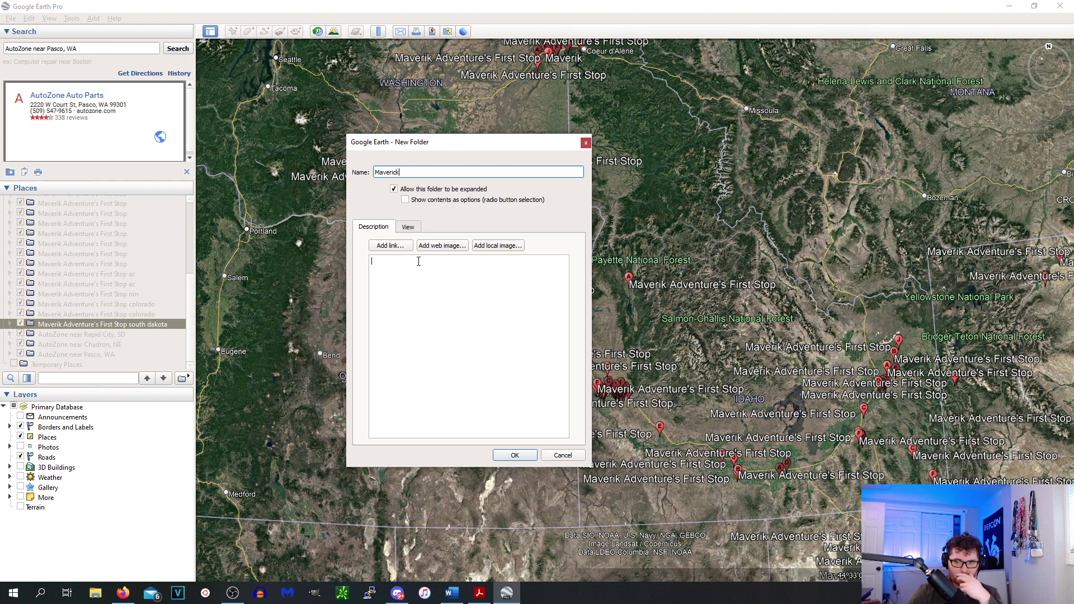
left_click(515, 456)
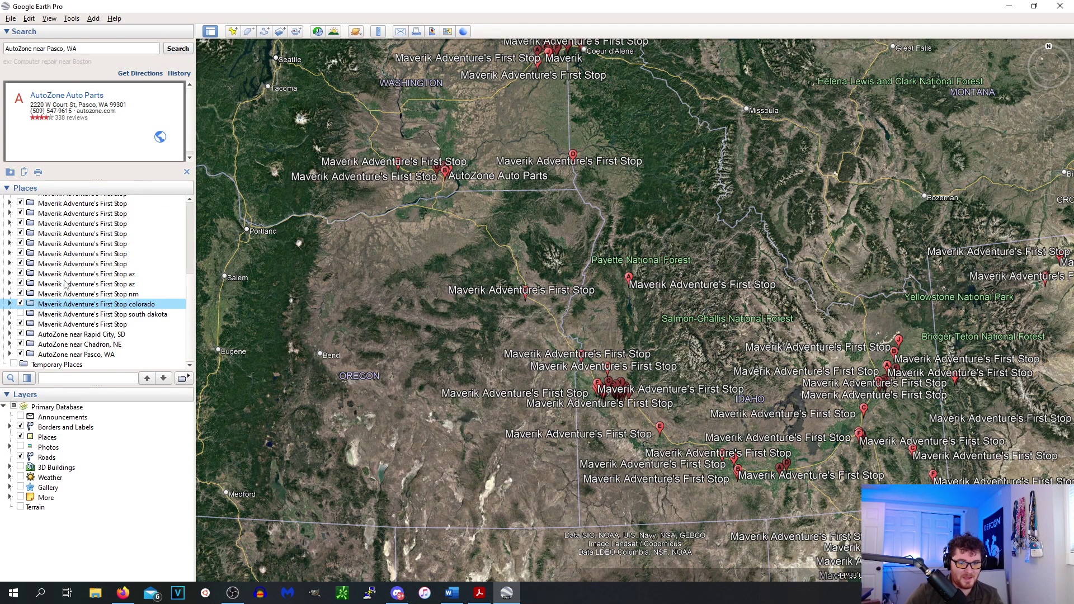
Move the South Dakota Maverik folder into the Maverik Adventure's First Stop folder directly below it, and collapse that folder.
left_click_drag(108, 317, 108, 328)
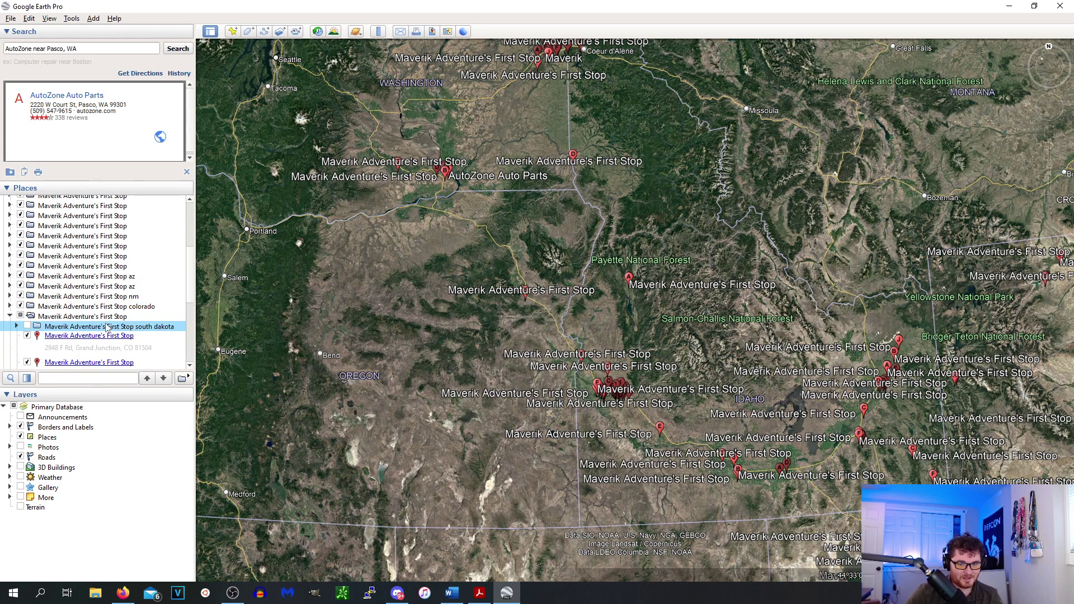
left_click(98, 318)
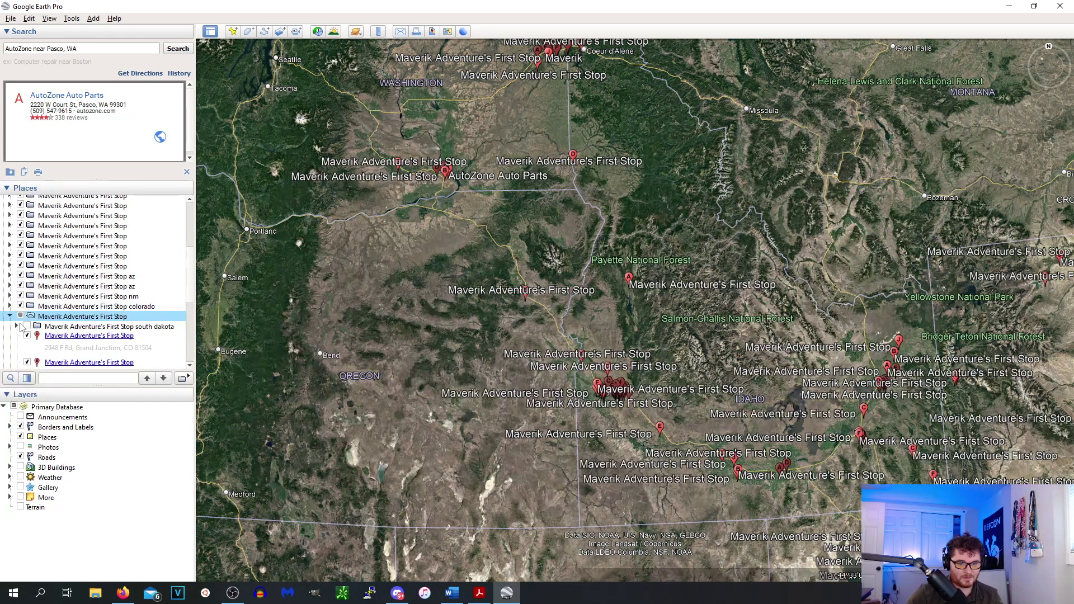
left_click(9, 317)
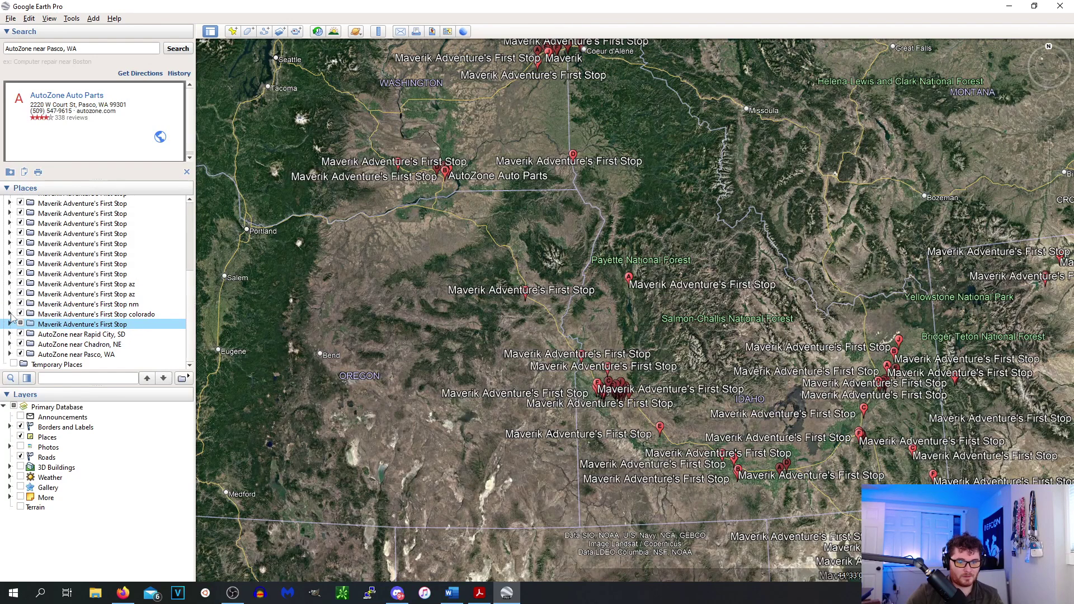
Select all saved Maverik folders, leaving out Temporary Places, the three AutoZone searches and the folder containing the South Dakota results.
key("ctrl+a")
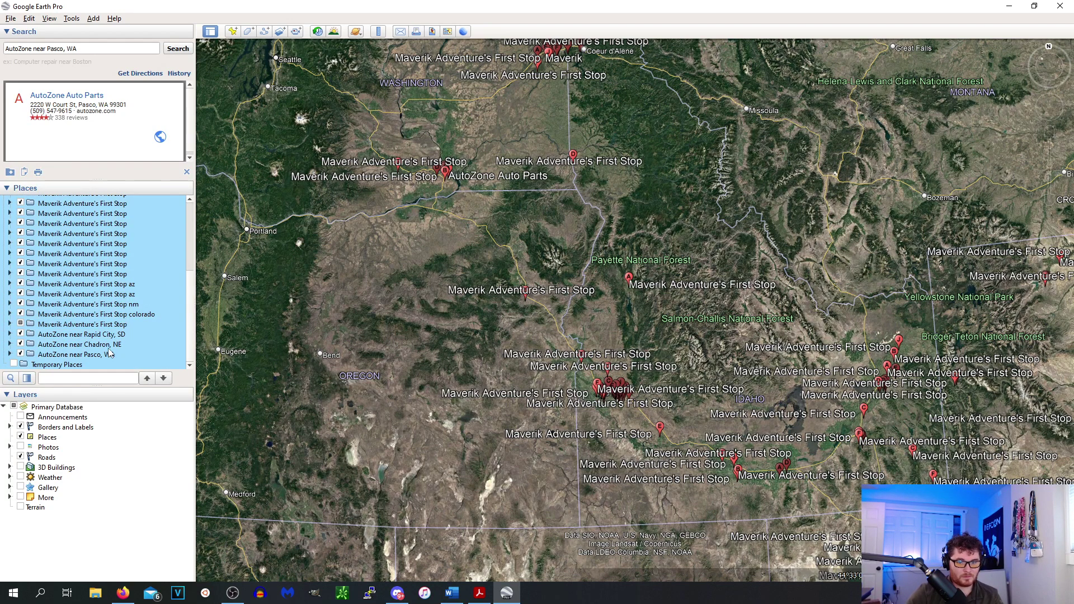
left_click(62, 365, "ctrl")
left_click(66, 356, "ctrl")
left_click(68, 354, "ctrl")
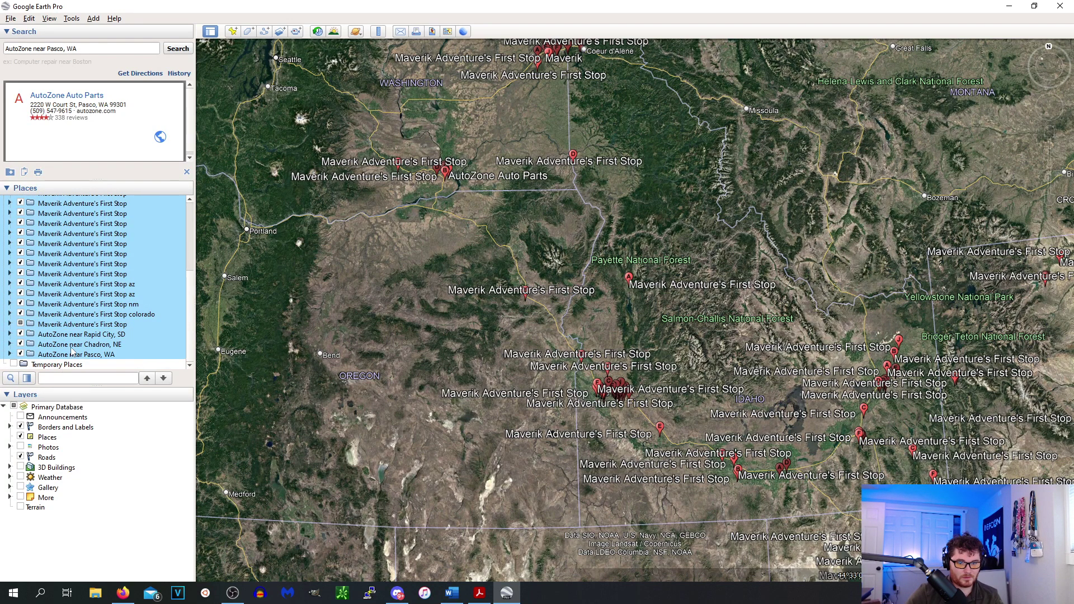
left_click(72, 346, "ctrl")
left_click(73, 354, "ctrl")
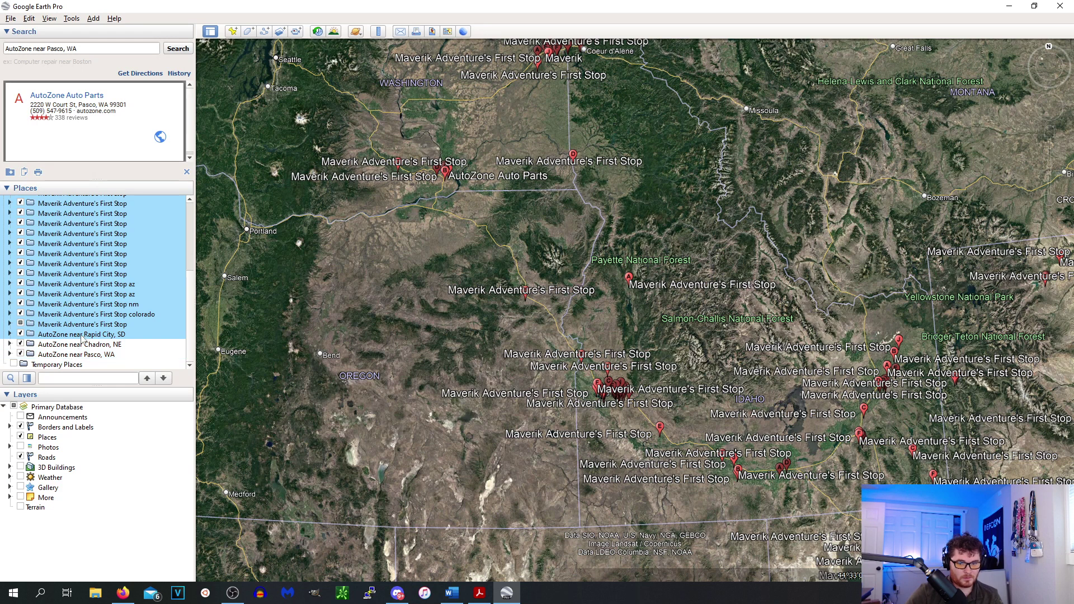
left_click(78, 335, "ctrl")
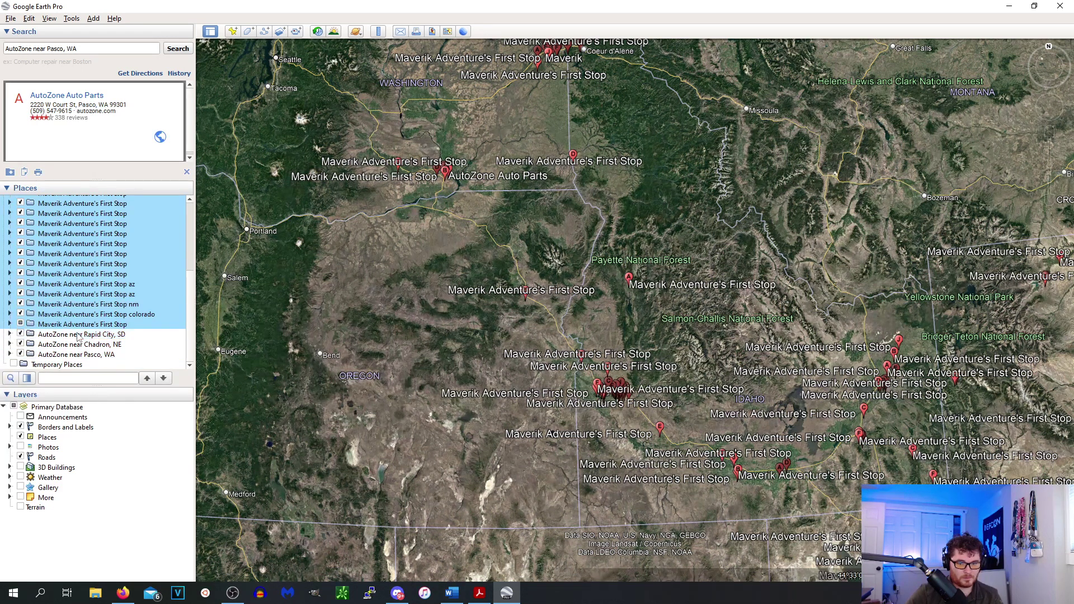
left_click(83, 325, "ctrl")
left_click_drag(114, 322, 86, 325)
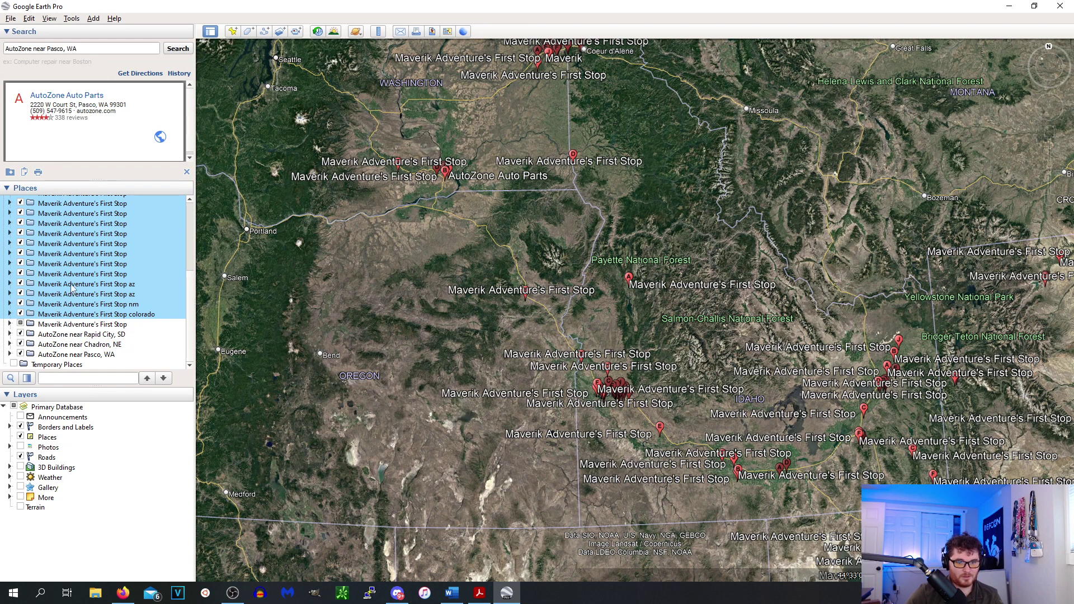
Try to move the selected Maverik folders into the Maverik folder that holds the South Dakota results.
scroll(71, 268, "up", 5)
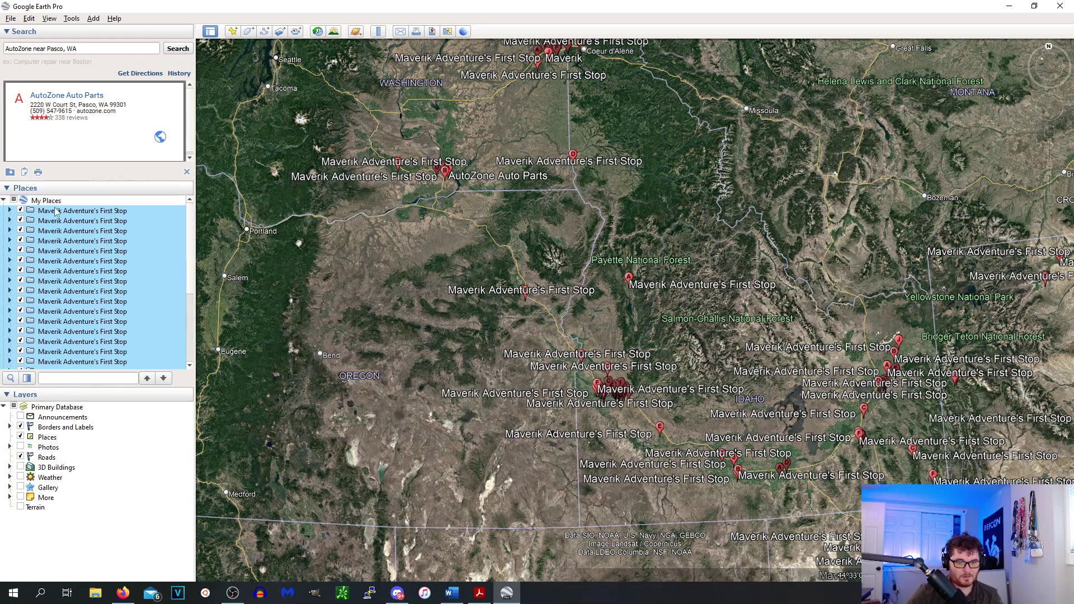
scroll(145, 274, "down", 5)
mouse_move(121, 315)
left_mouse_down()
mouse_move(129, 325)
mouse_move(118, 328)
left_mouse_up()
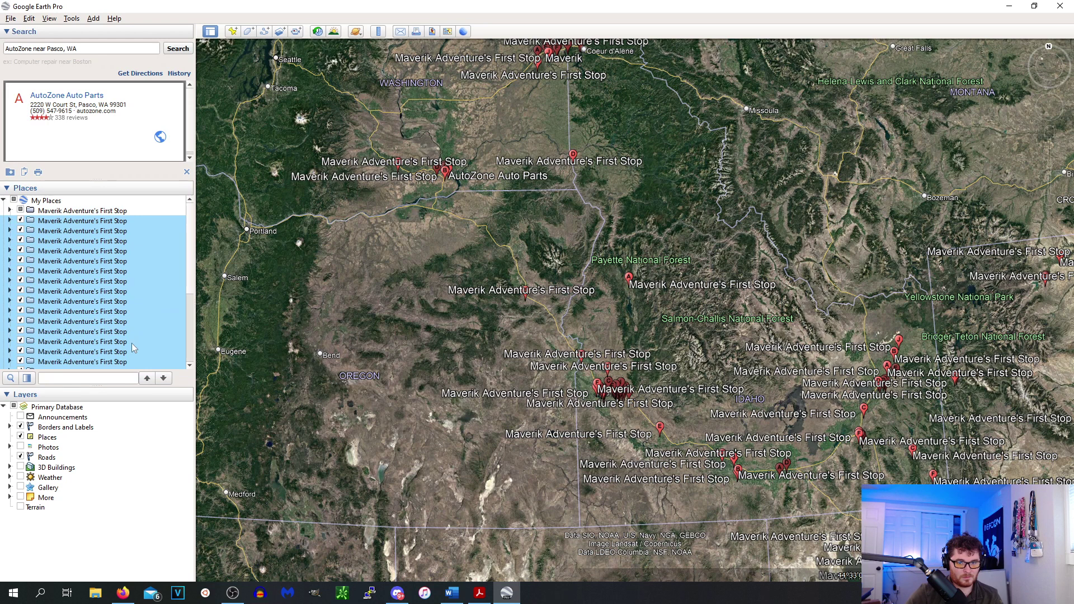
Move the selected Maverik folders into the topmost Maverik Adventure's First Stop folder and collapse it.
scroll(149, 305, "down", 1)
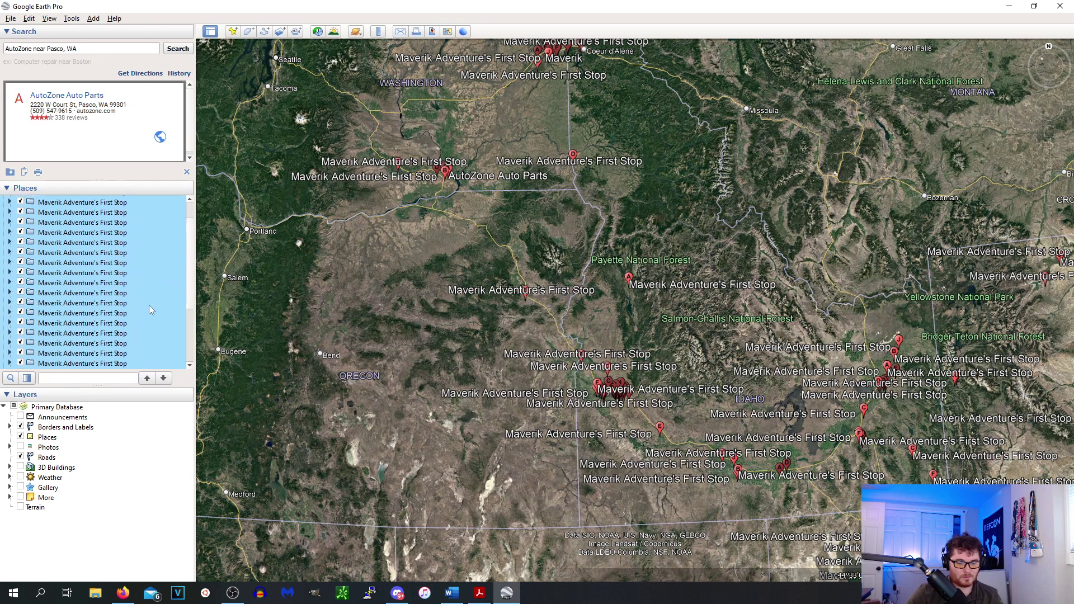
scroll(146, 308, "down", 3)
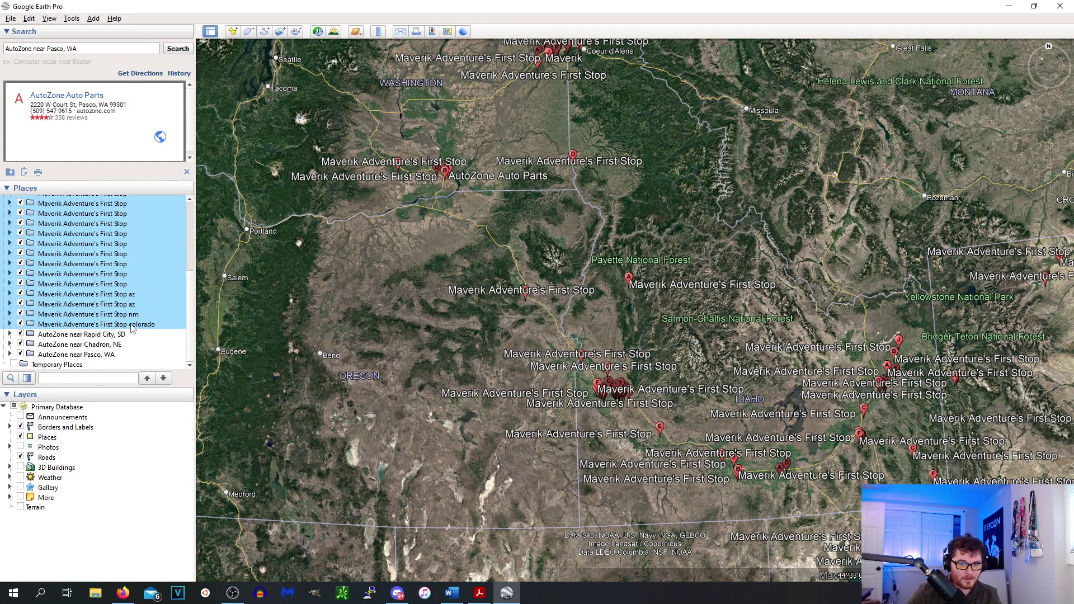
scroll(130, 324, "up", 5)
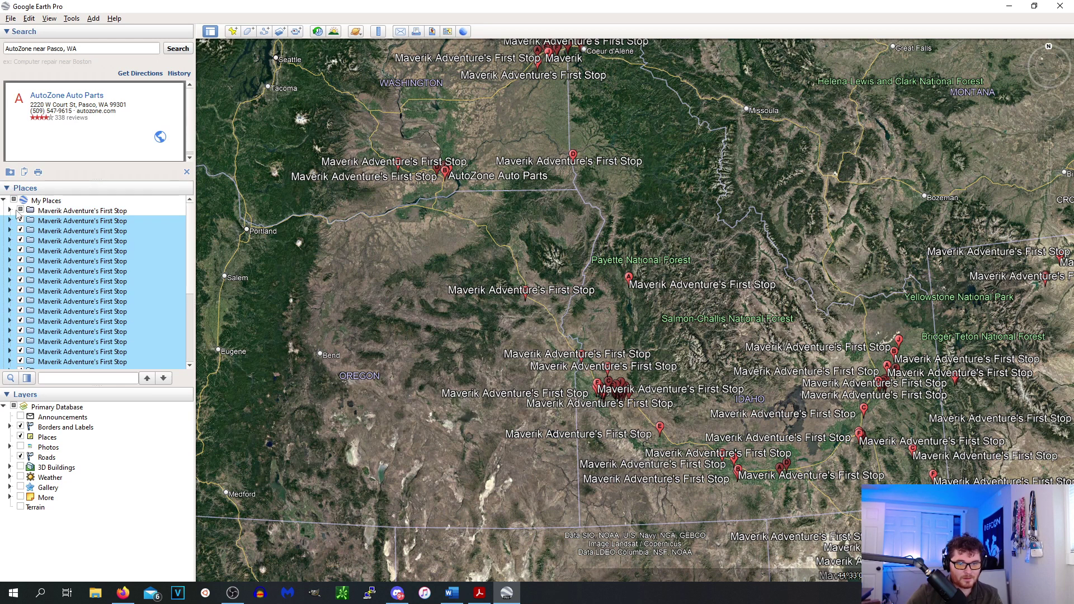
left_click_drag(71, 225, 101, 211)
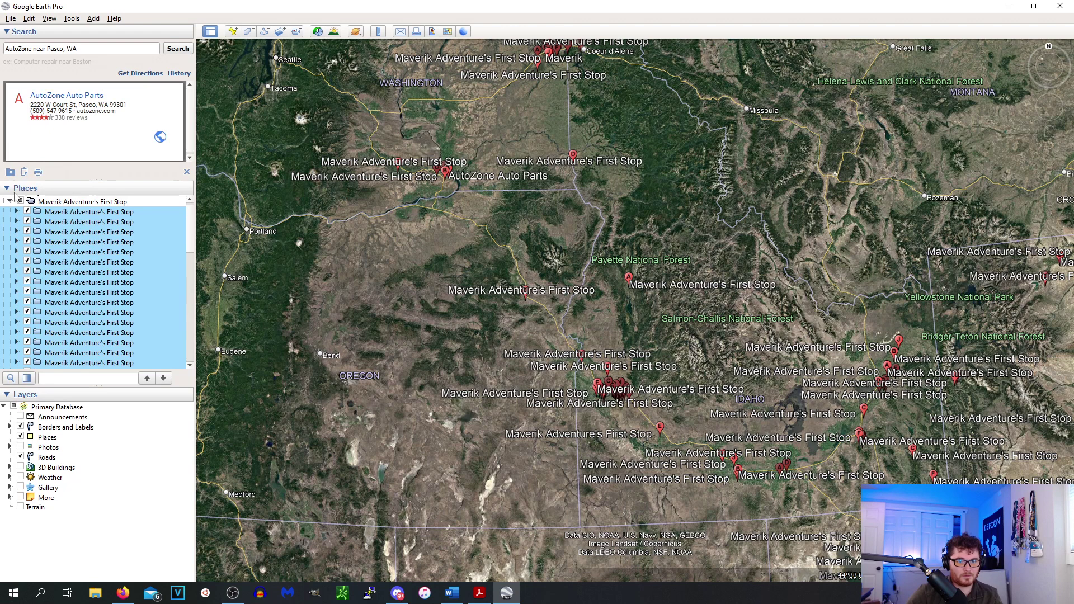
left_click(10, 200)
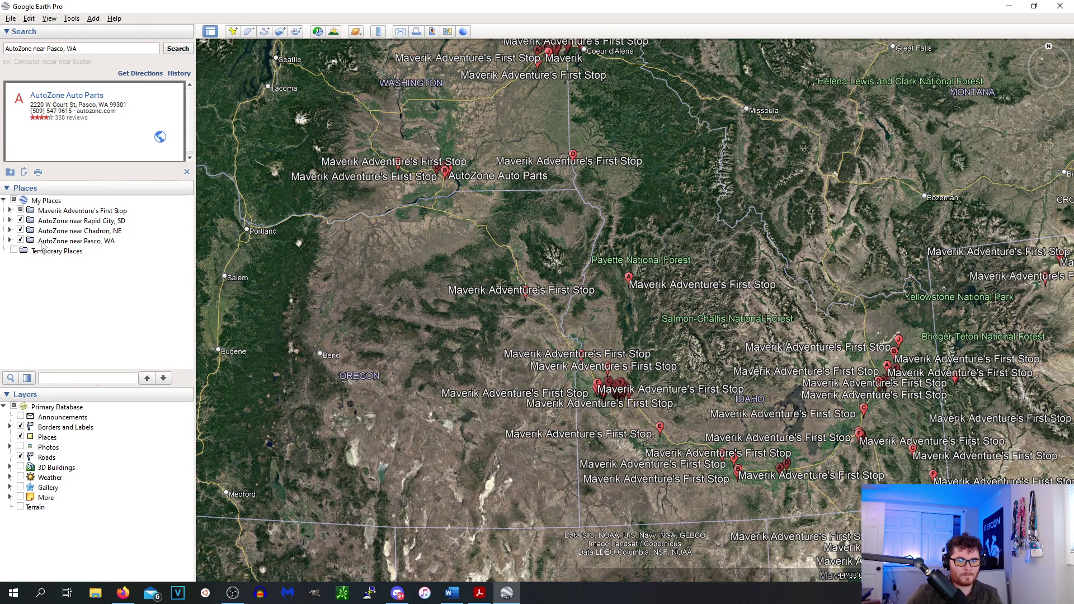
Edit the combined Maverik Adventure's First Stop folder so that all its descendants share the same style.
right_click(56, 212)
left_click(83, 351)
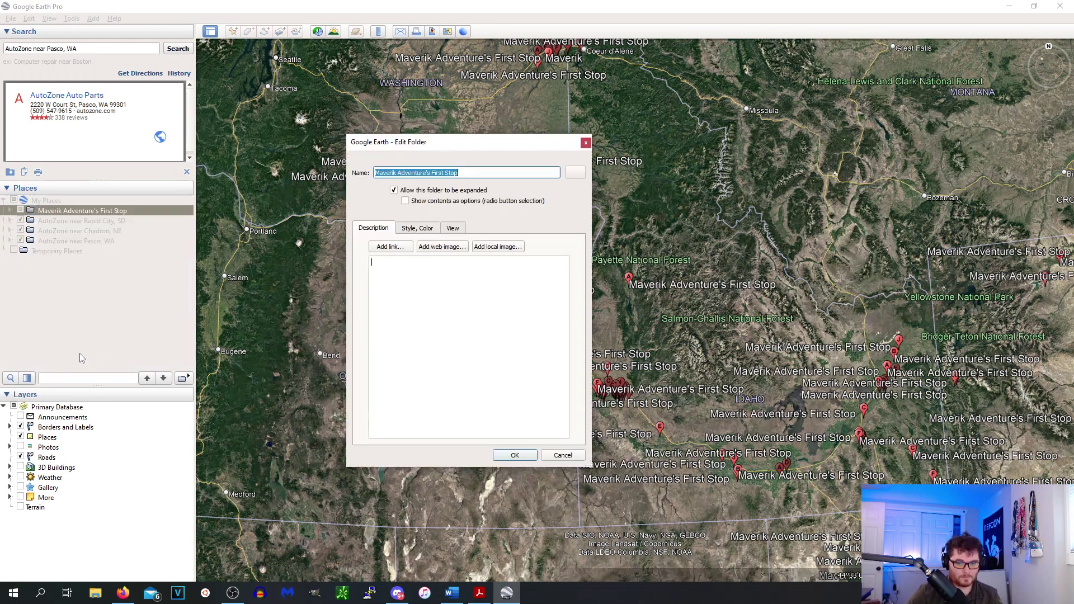
left_click(418, 228)
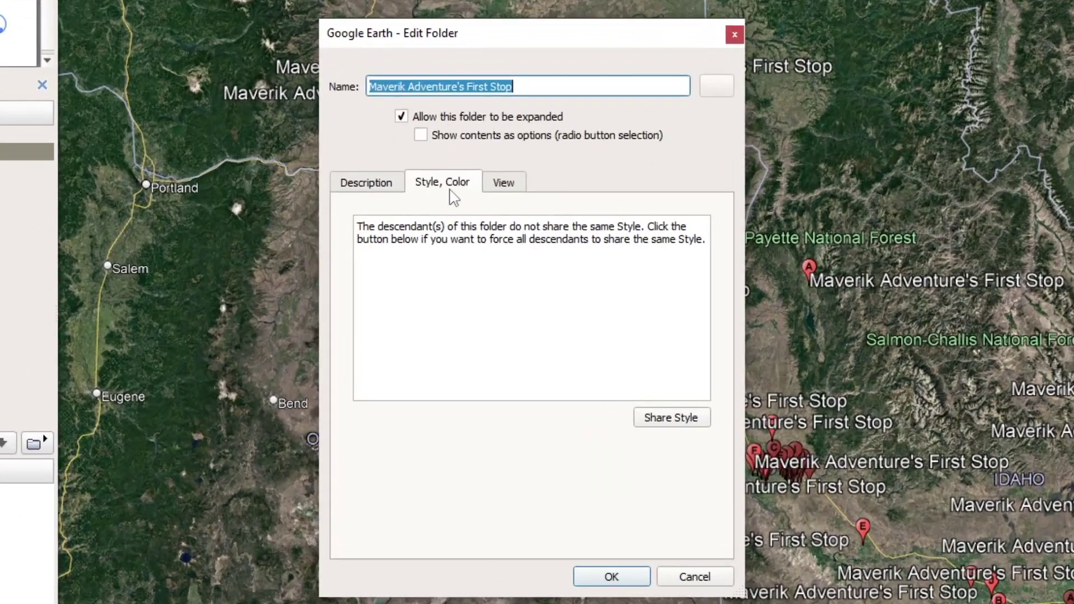
left_click(369, 185)
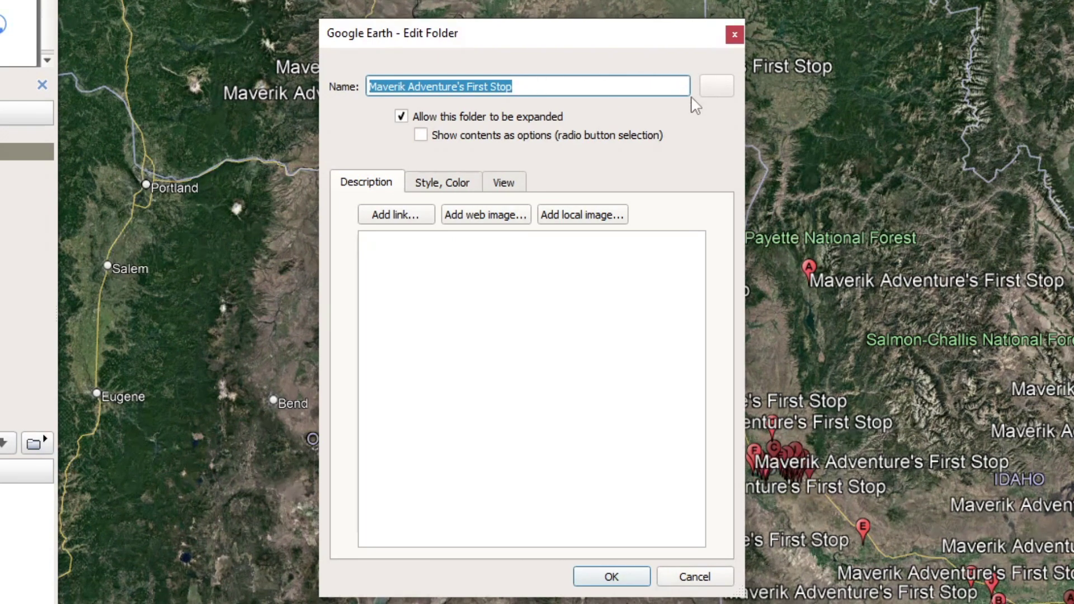
left_click(452, 188)
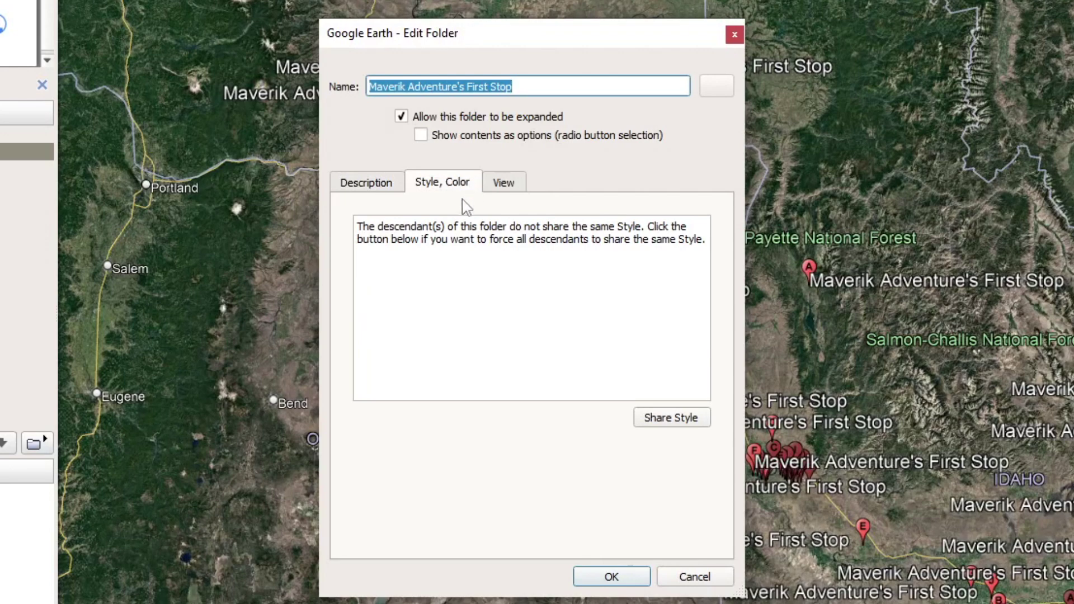
left_click(671, 418)
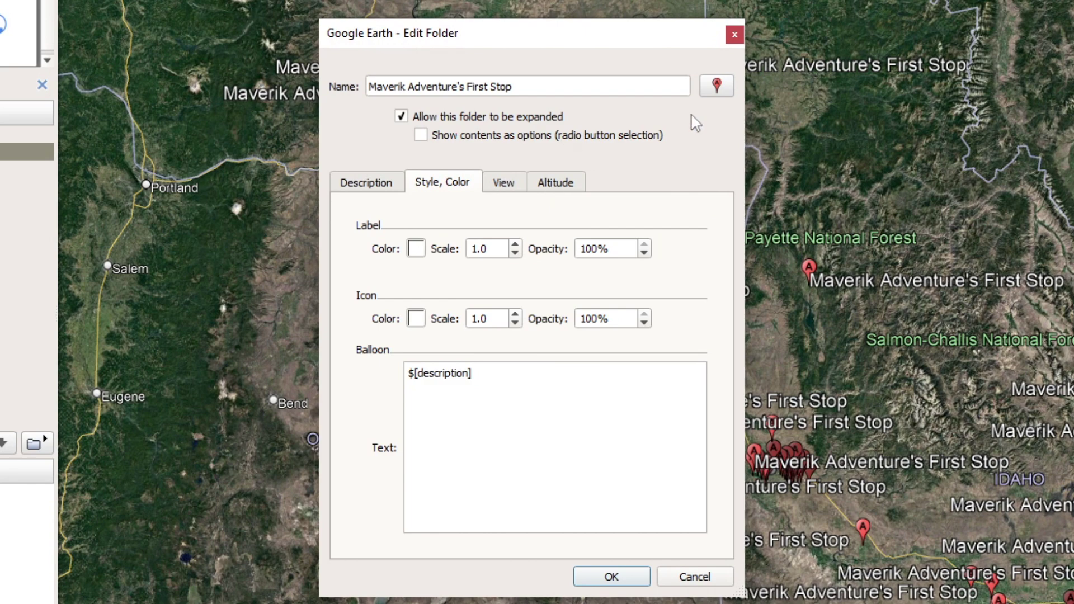
Set the shared icon of the Maverik folder to the green pushpin and apply the folder changes.
left_click(718, 87)
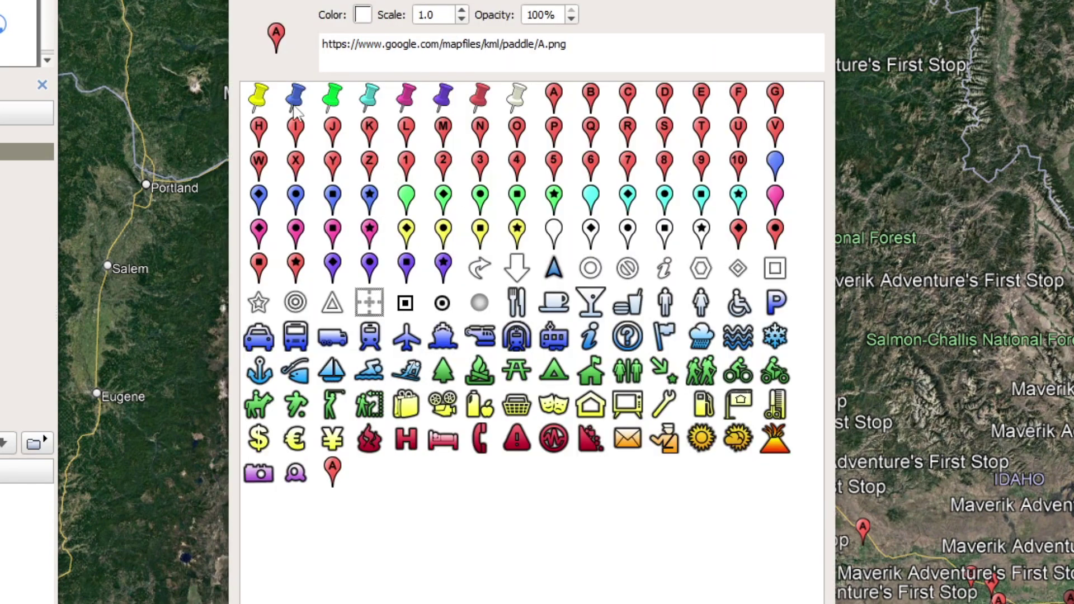
left_click(334, 96)
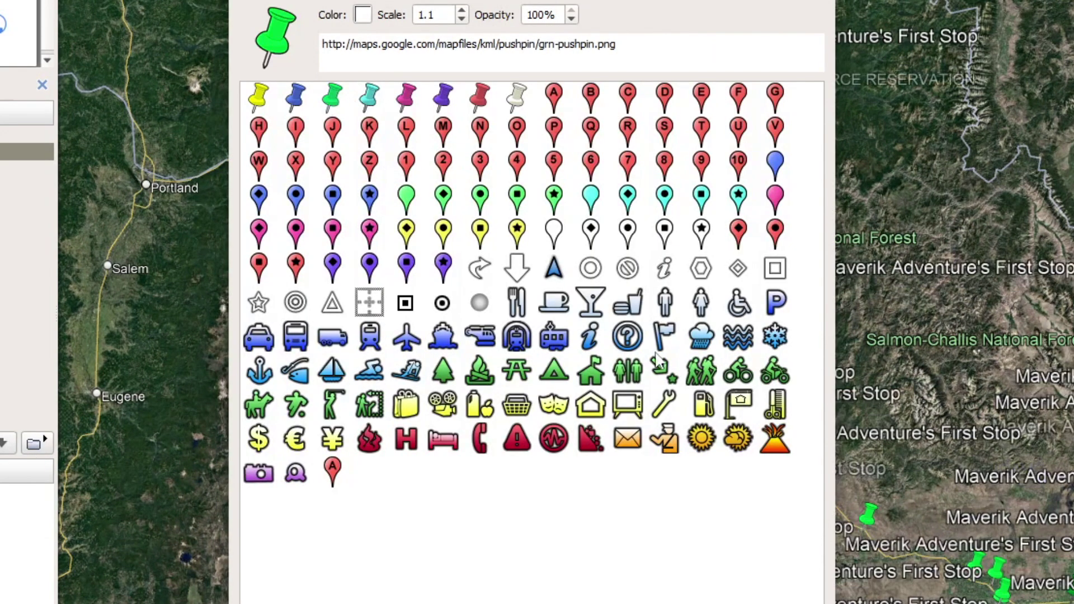
left_click(694, 602)
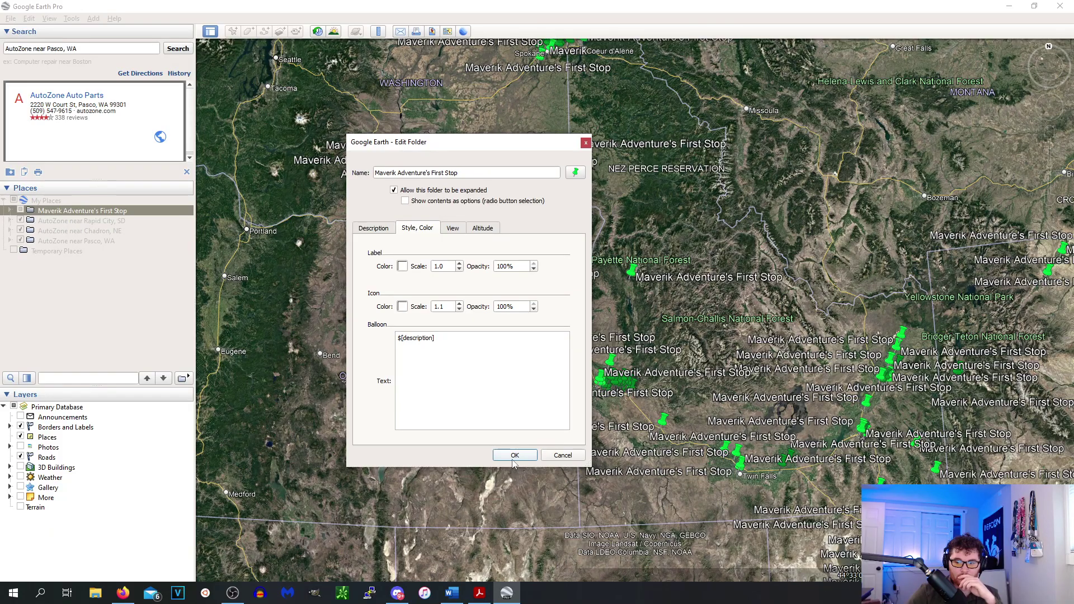
left_click(513, 455)
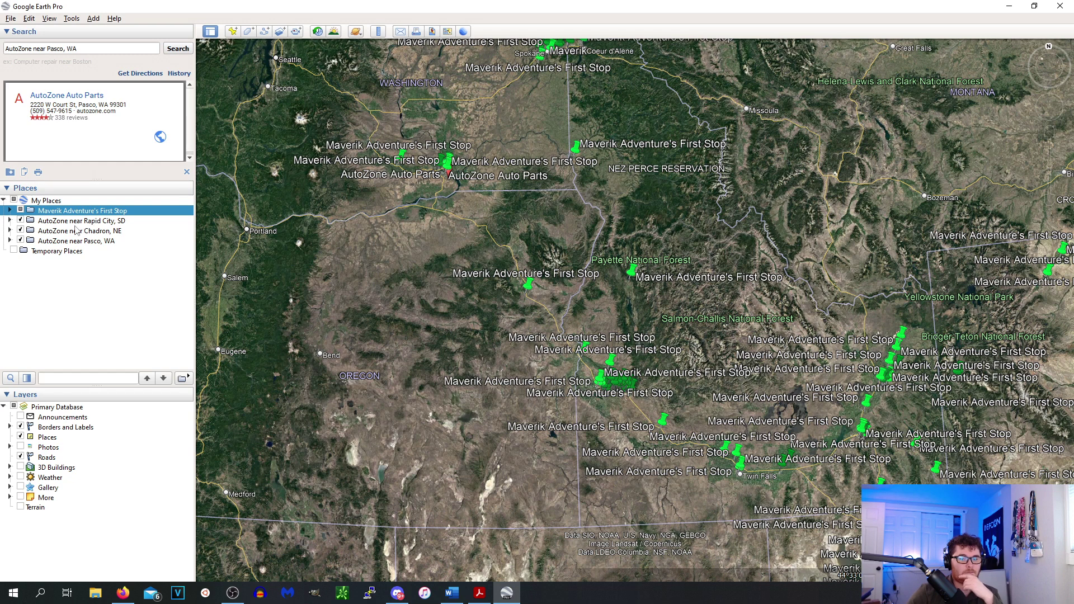
left_click(48, 291)
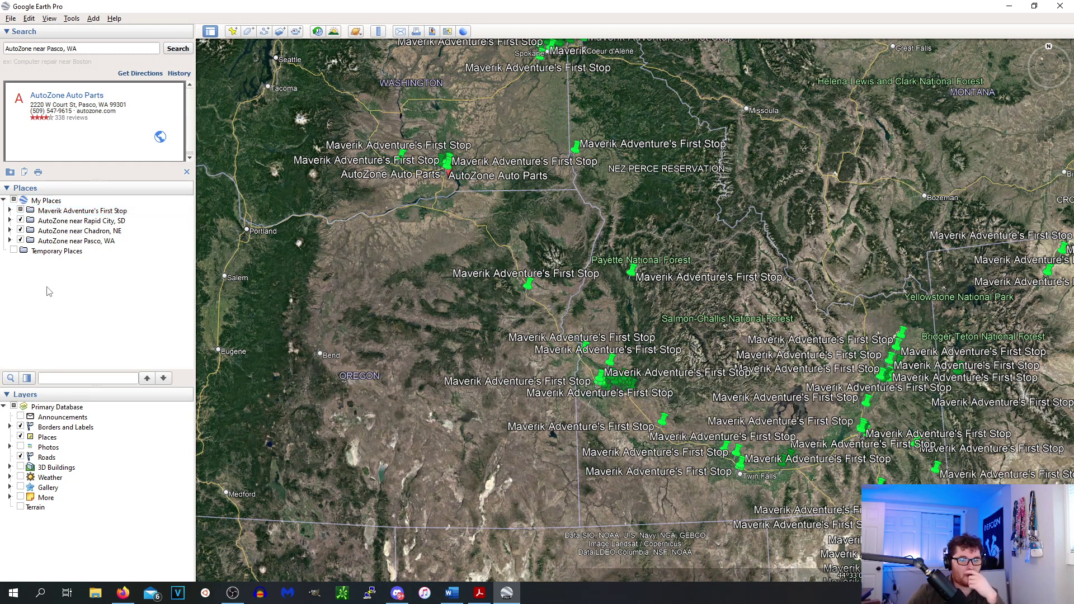
Add a new folder named Autozone to the saved places, and search for AutoZone utah.
right_click(49, 222)
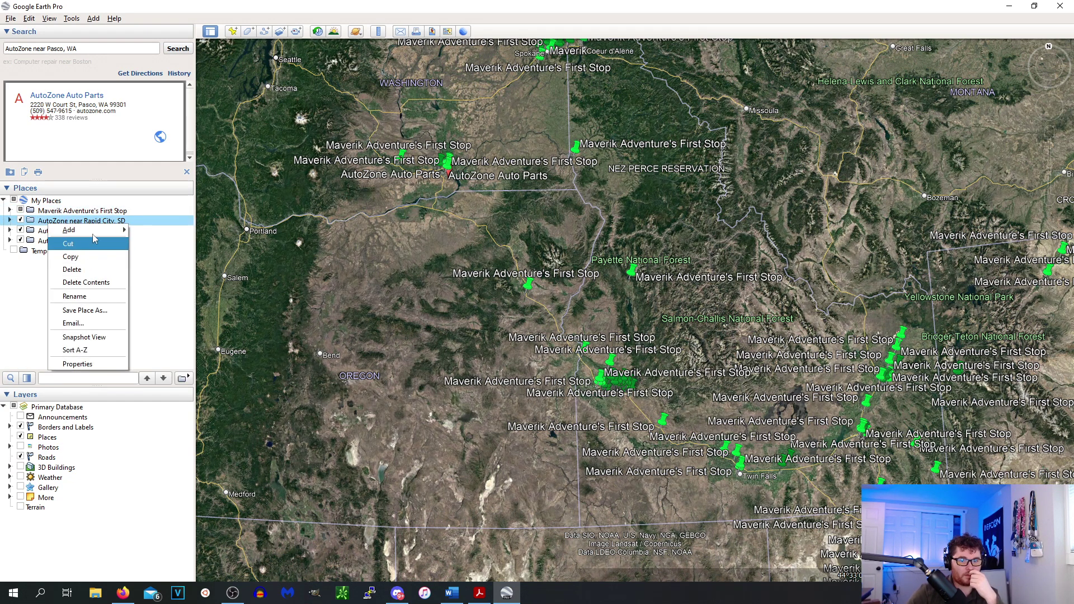
mouse_move(118, 231)
left_click(180, 229)
type("AutoZone utah")
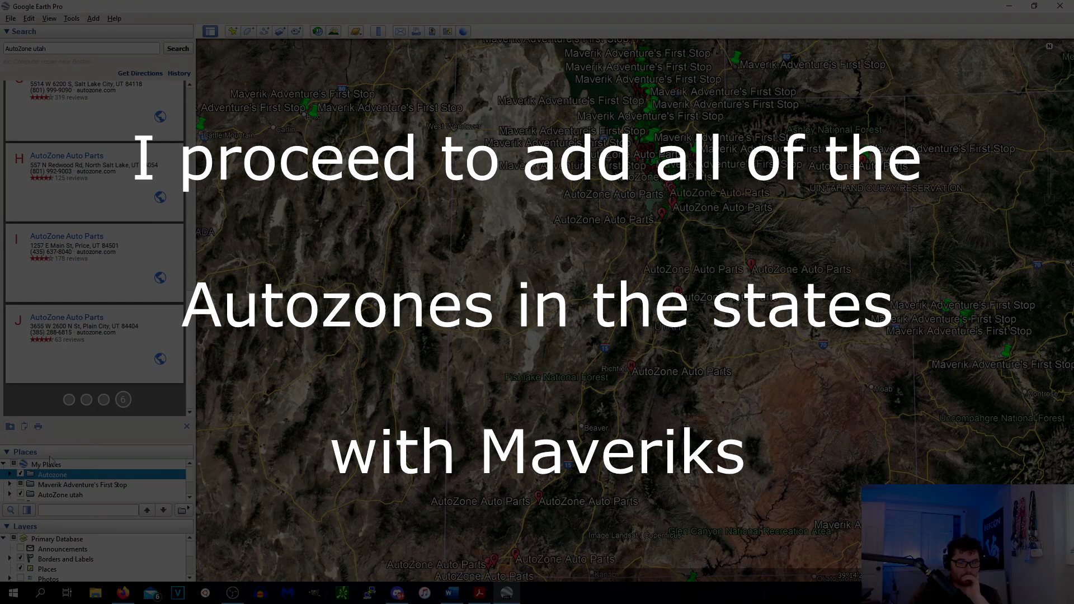
Widen the sidebar and enlarge the saved places list so it has room for all the AutoZone utah folders.
left_click(102, 451)
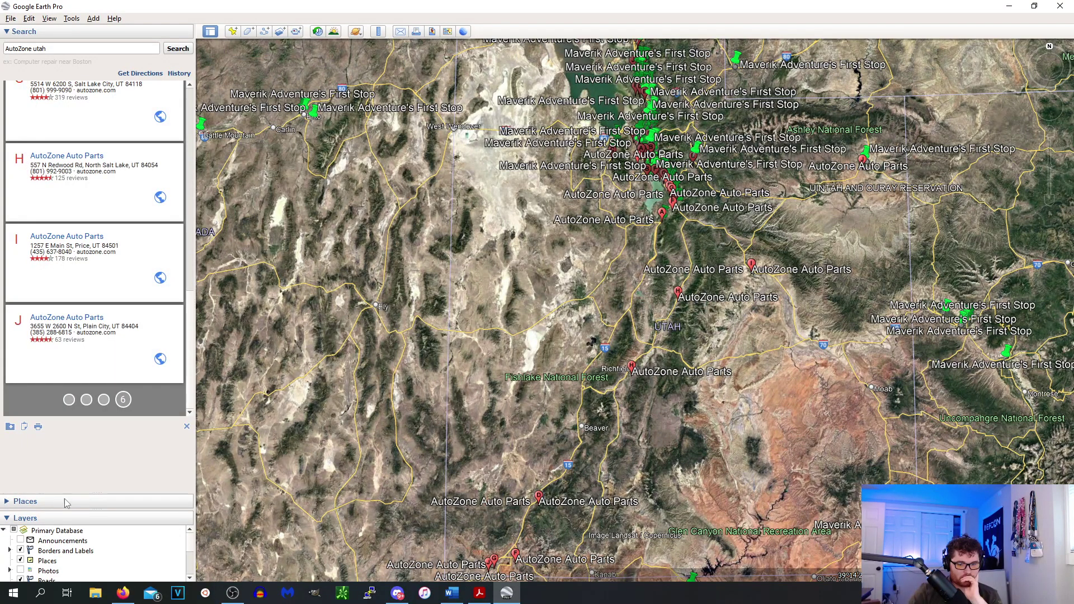
left_click(68, 503)
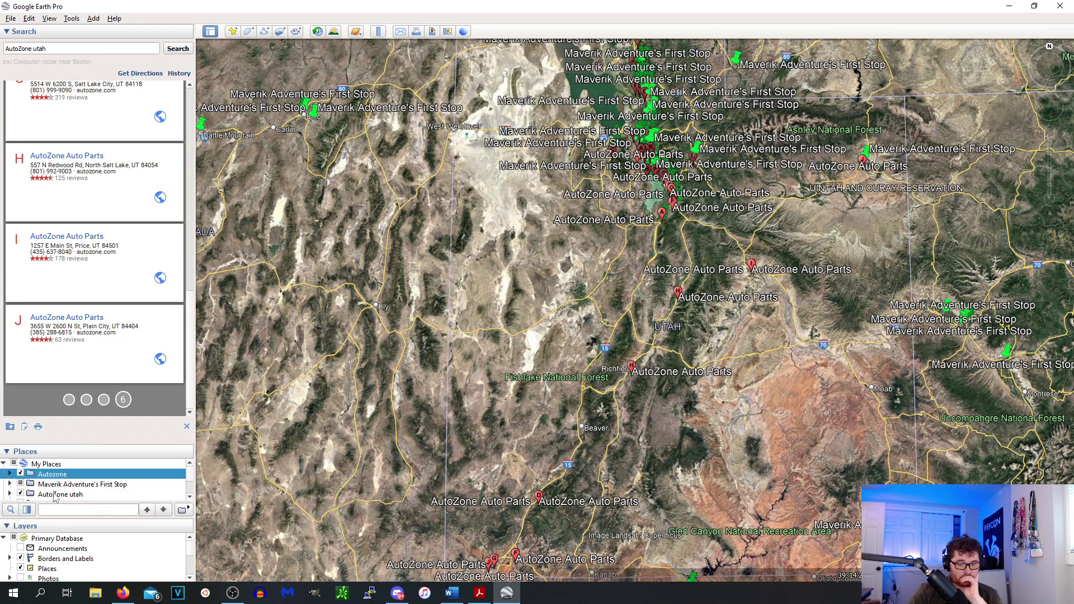
scroll(56, 495, "down", 2)
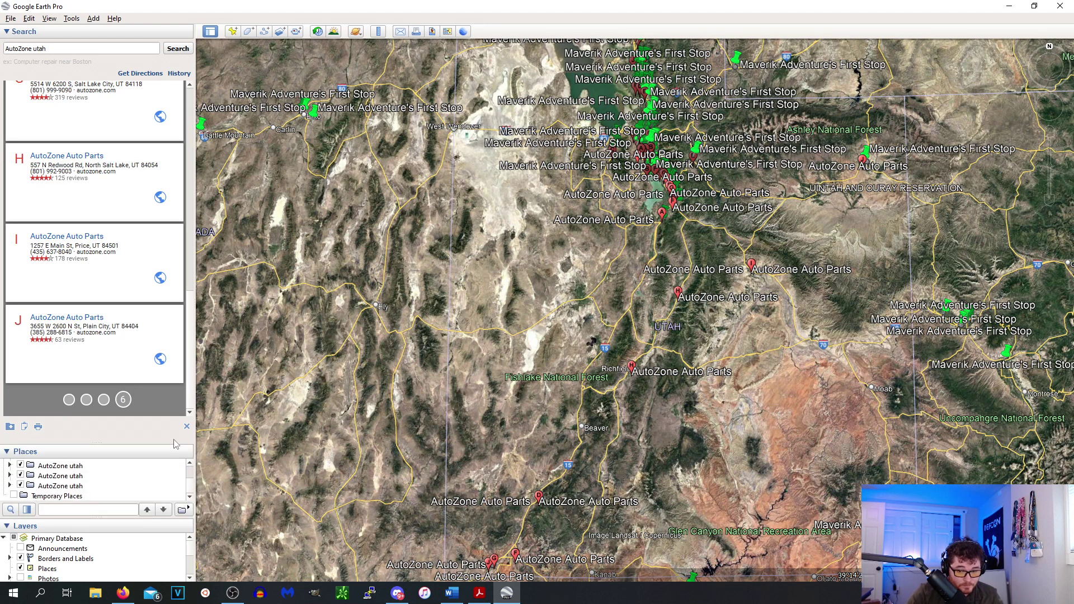
mouse_move(193, 414)
left_mouse_down()
mouse_move(220, 414)
mouse_move(208, 414)
left_mouse_up()
left_click_drag(30, 442, 30, 305)
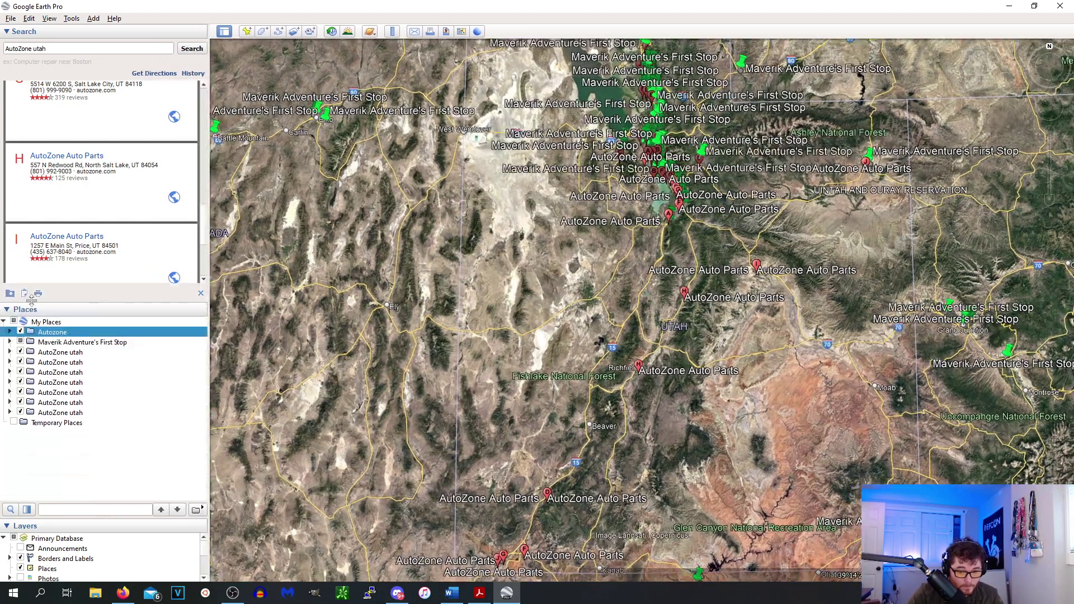
Select all the AutoZone utah folders, move them into the Autozone folder, and collapse that folder.
left_click(71, 414)
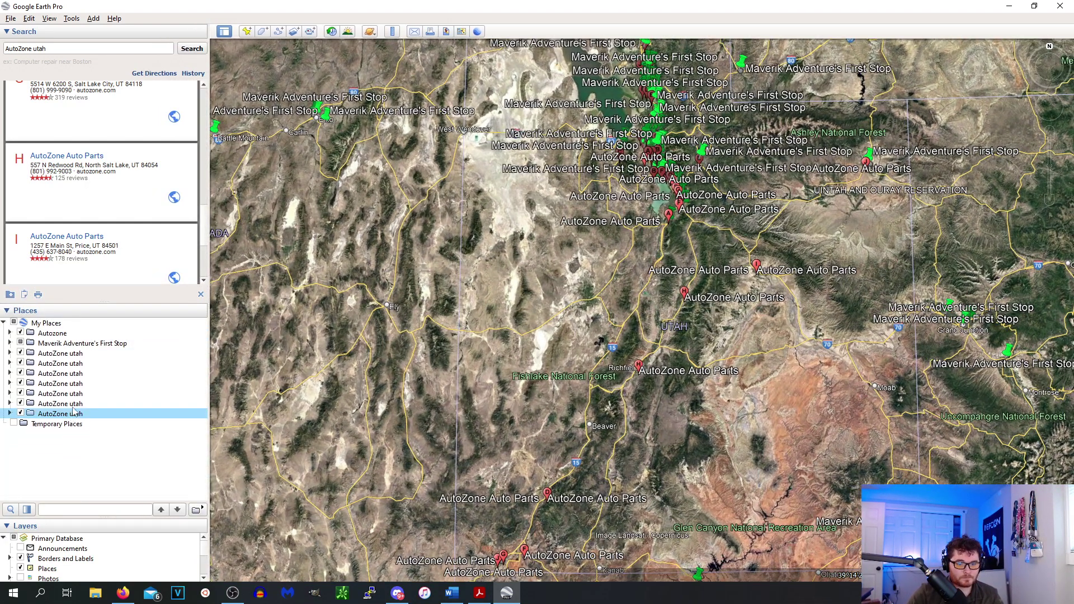
left_click(73, 404, "ctrl")
left_click(73, 394, "ctrl")
left_click(71, 383, "ctrl")
left_click(70, 364, "ctrl")
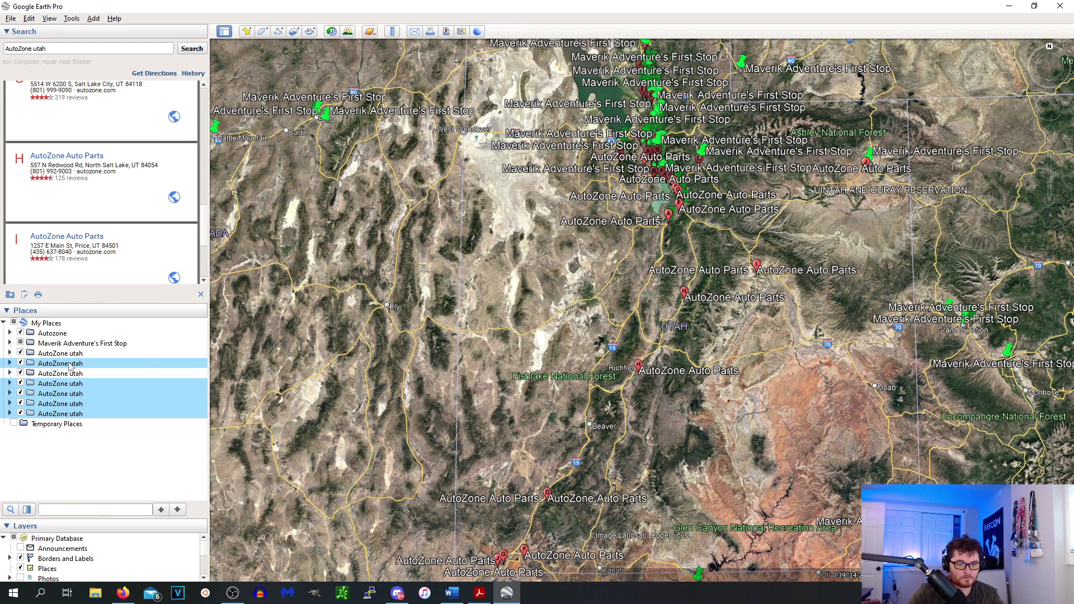
left_click(70, 374, "ctrl")
left_click(66, 354, "ctrl")
left_click_drag(63, 355, 61, 333)
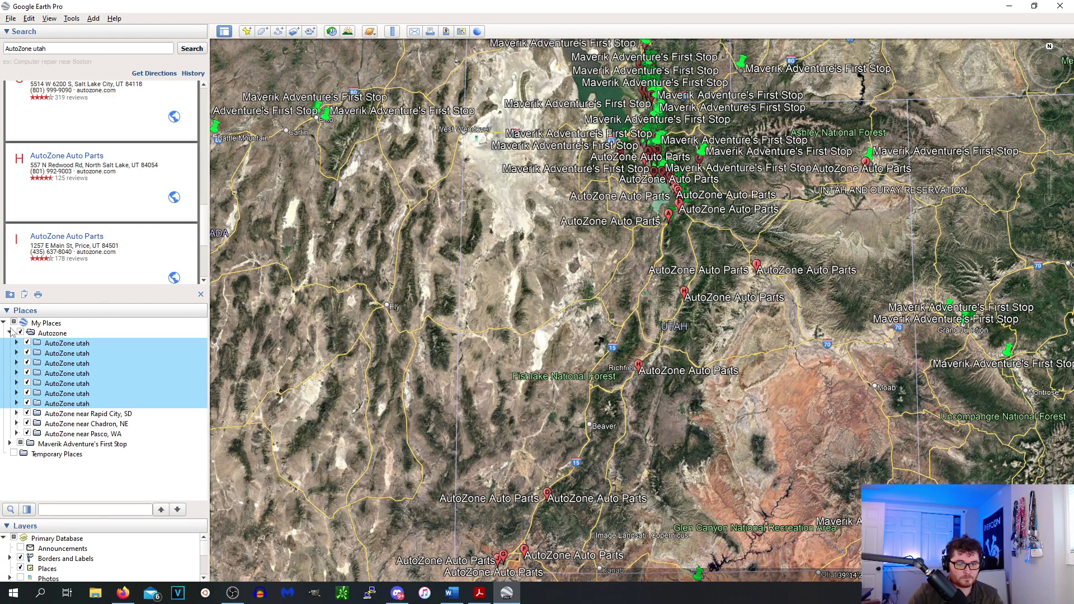
left_click(9, 333)
Examine the Utah map for Maverik and AutoZone markers close together, down to the pair at 300 S in Provo.
scroll(545, 374, "up", 3)
scroll(546, 374, "down", 5)
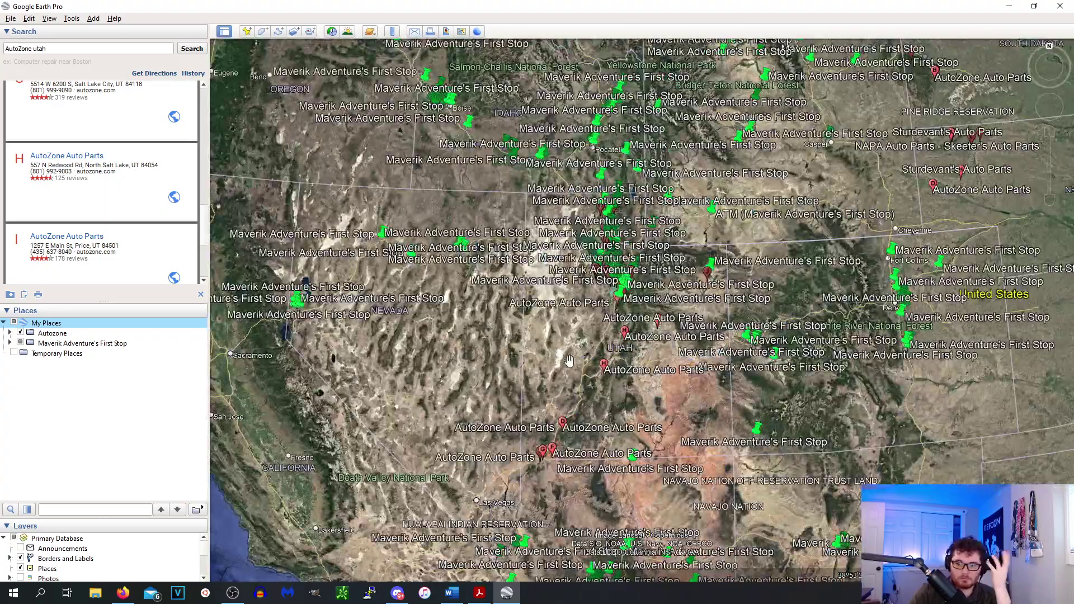
scroll(567, 360, "up", 5)
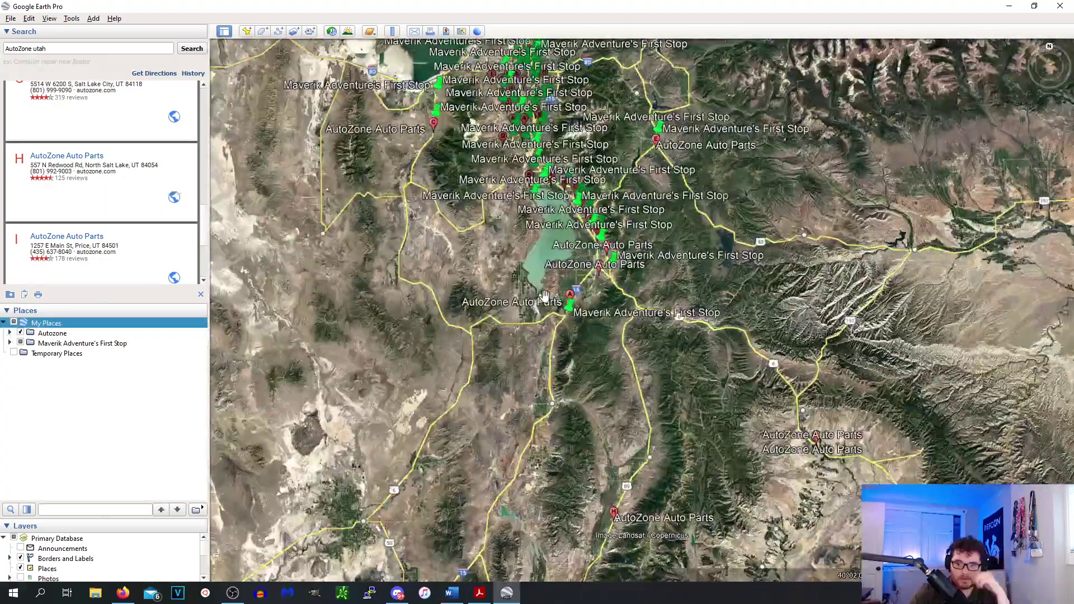
scroll(546, 296, "up", 5)
left_click_drag(520, 56, 265, 144)
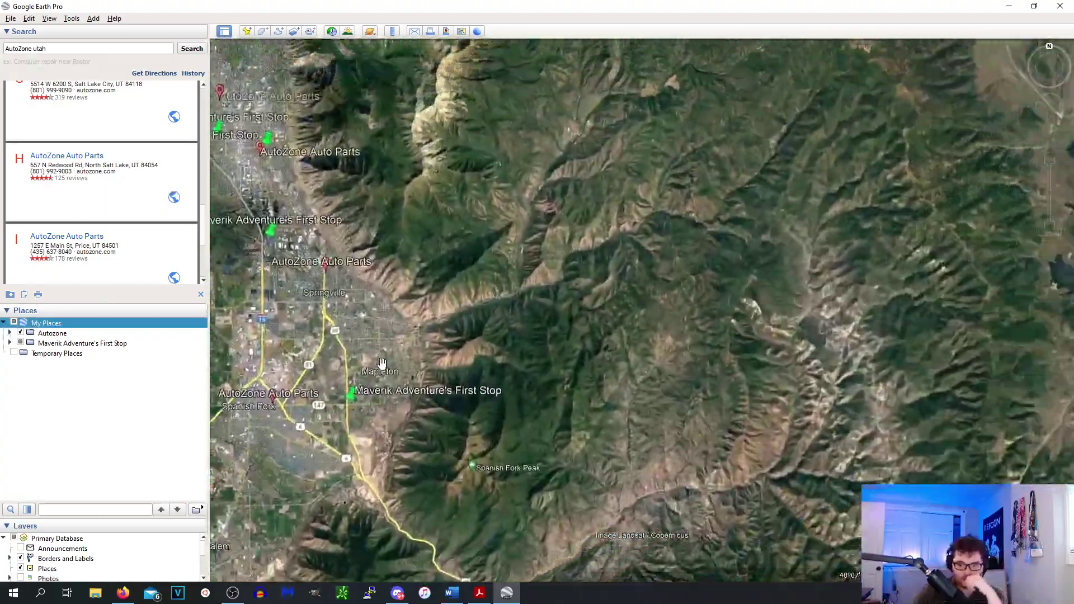
left_click_drag(384, 367, 552, 371)
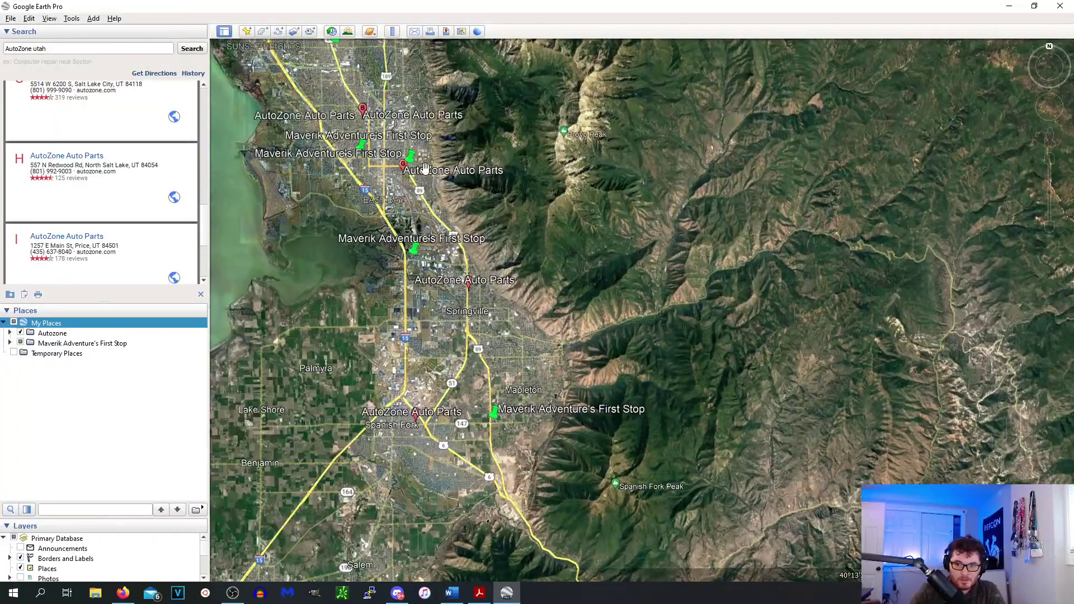
scroll(426, 173, "up", 5)
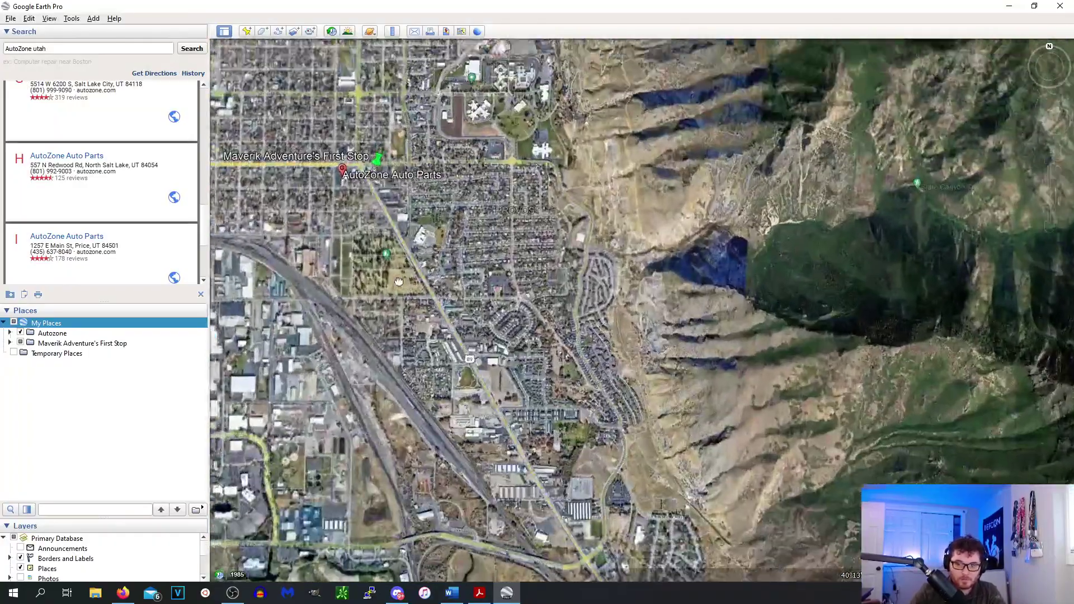
left_click_drag(398, 282, 420, 325)
scroll(427, 314, "up", 3)
scroll(476, 302, "up", 3)
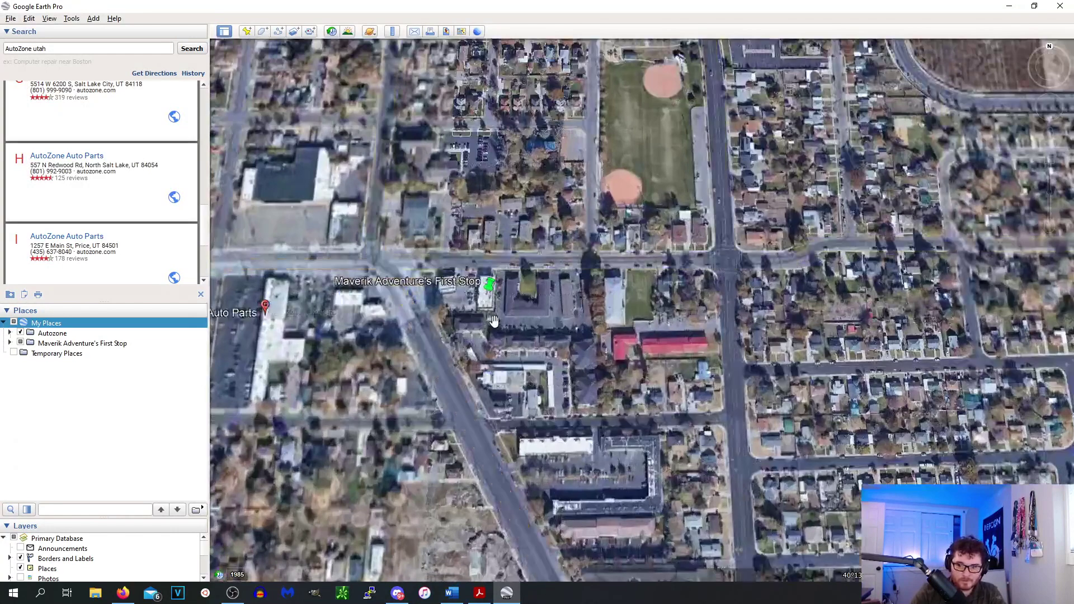
Switch to Firefox to examine how the AutoZone and Maverik buildings are arranged in the tweeted photo, then return to Google Earth Pro.
left_click(500, 598)
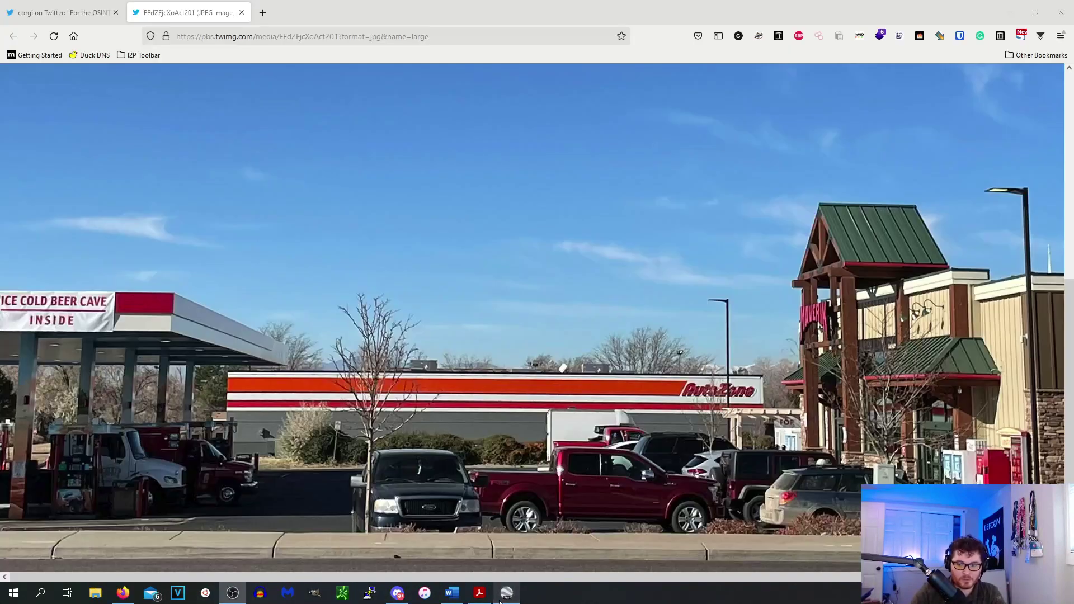
left_click(857, 440)
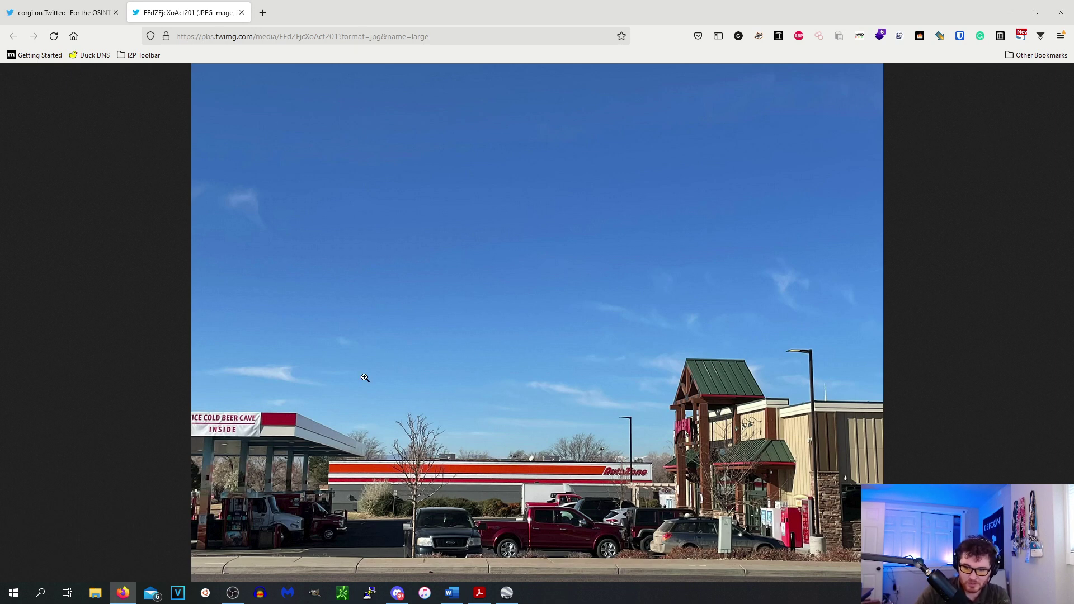
left_click(622, 516)
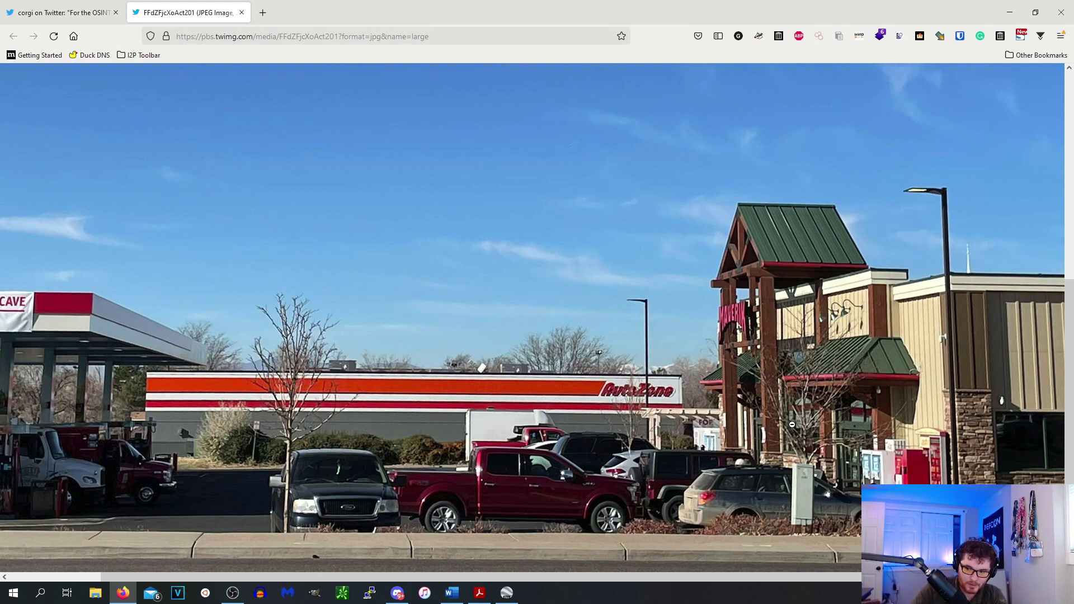
left_click(1010, 13)
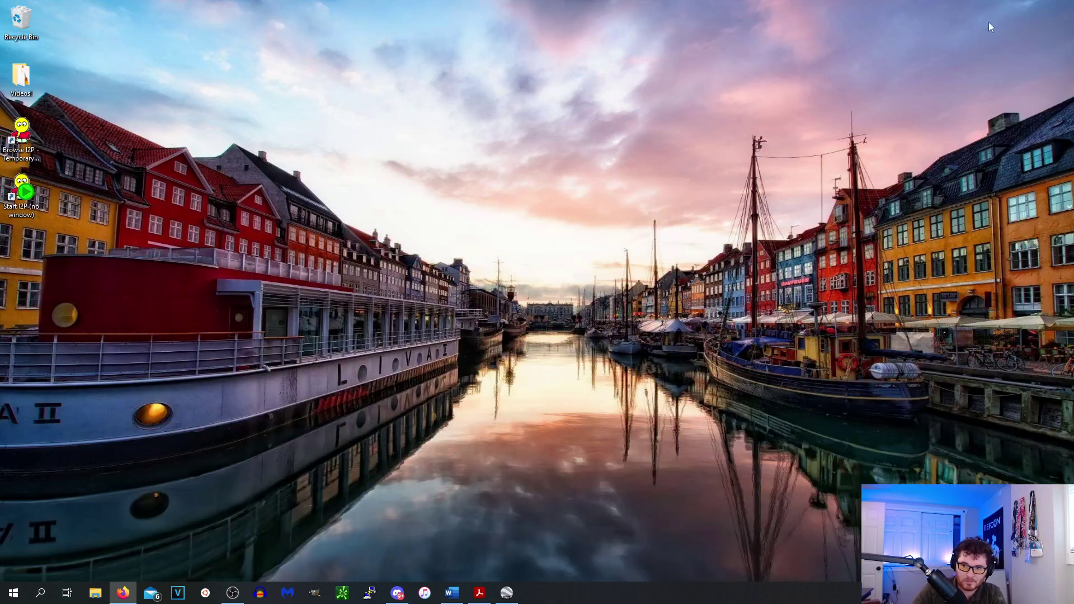
left_click(506, 593)
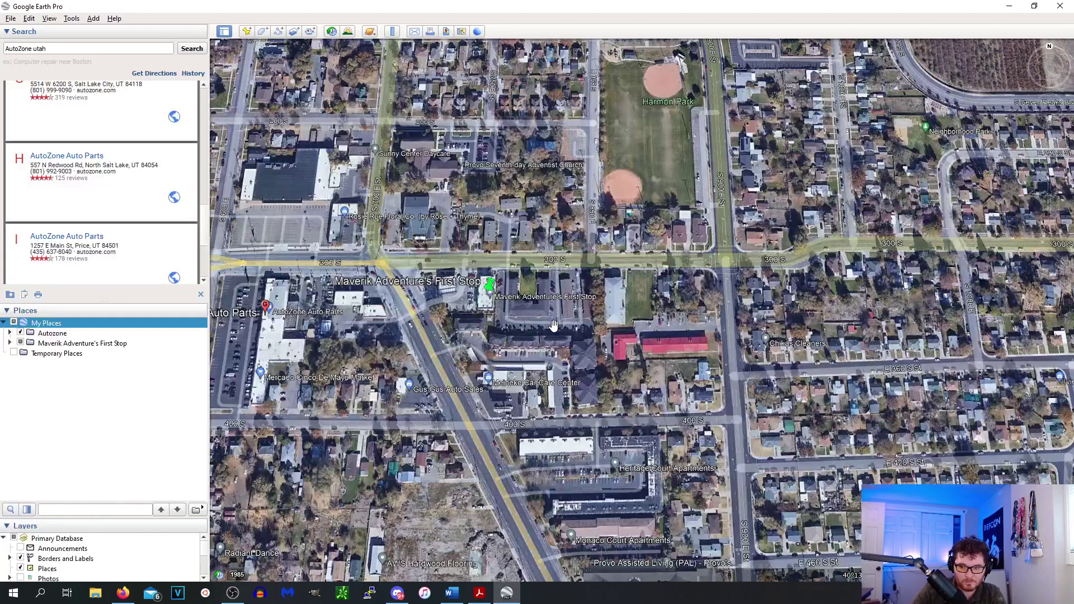
Examine the terrain around the Provo Maverik and AutoZone pair, including the mountains to the east.
left_click_drag(345, 335, 409, 217, "ctrl")
left_click_drag(504, 184, 547, 402)
scroll(511, 369, "down", 5)
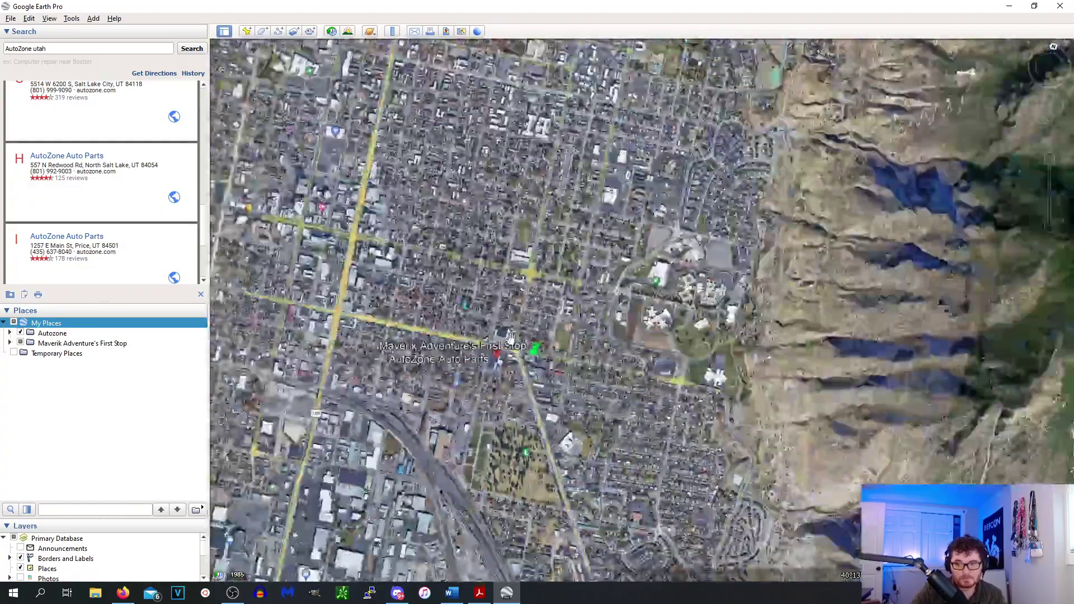
Switch to Firefox to examine the skyline behind the AutoZone in the enlarged photo, and return to Google Earth Pro.
left_click(506, 594)
left_click(506, 595)
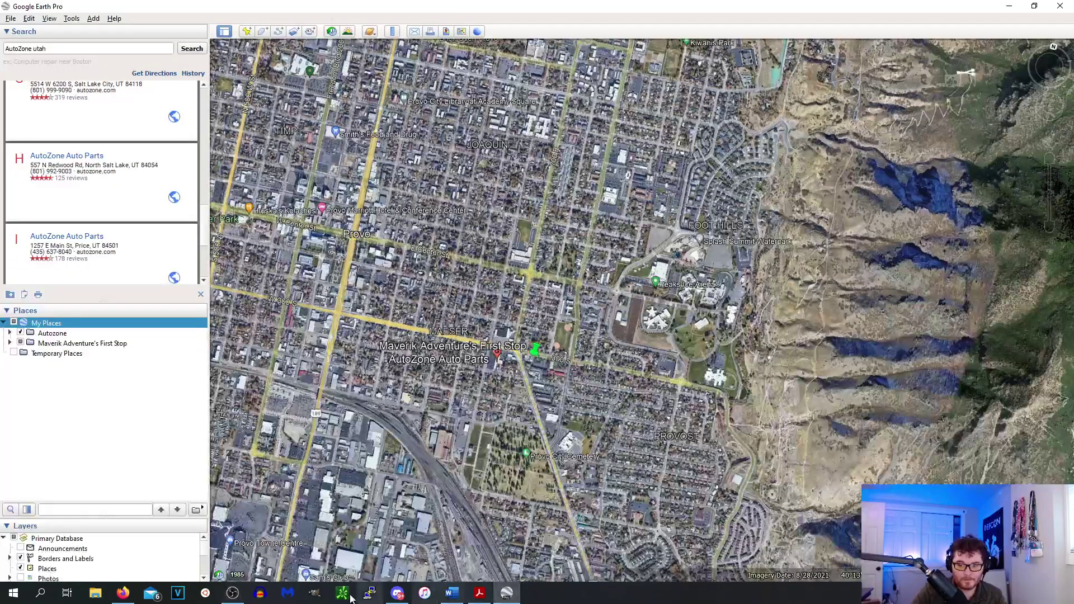
left_click(123, 592)
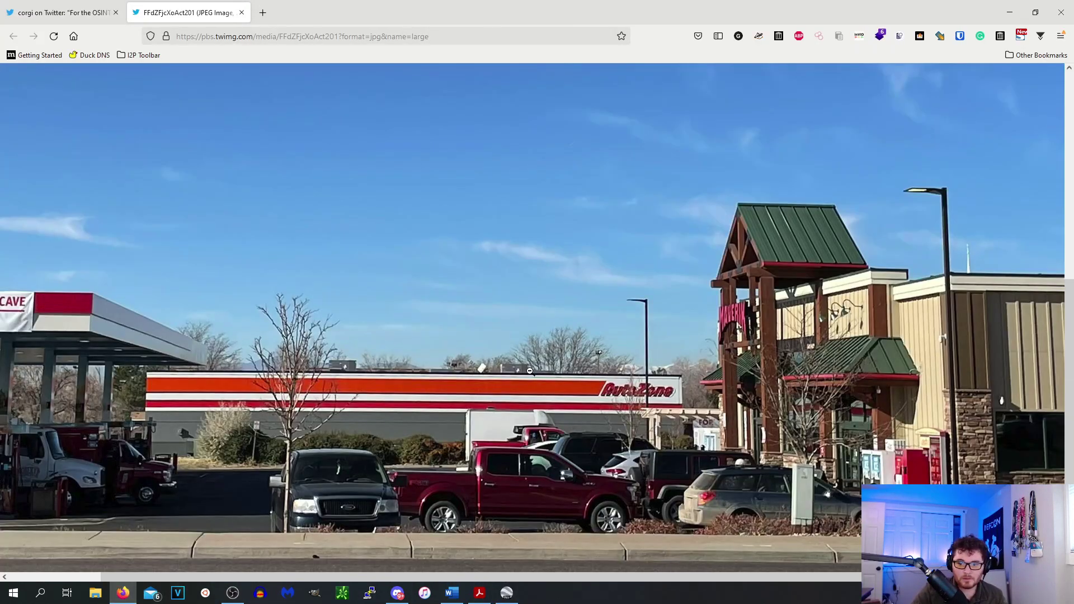
scroll(648, 382, "up", 6, "ctrl")
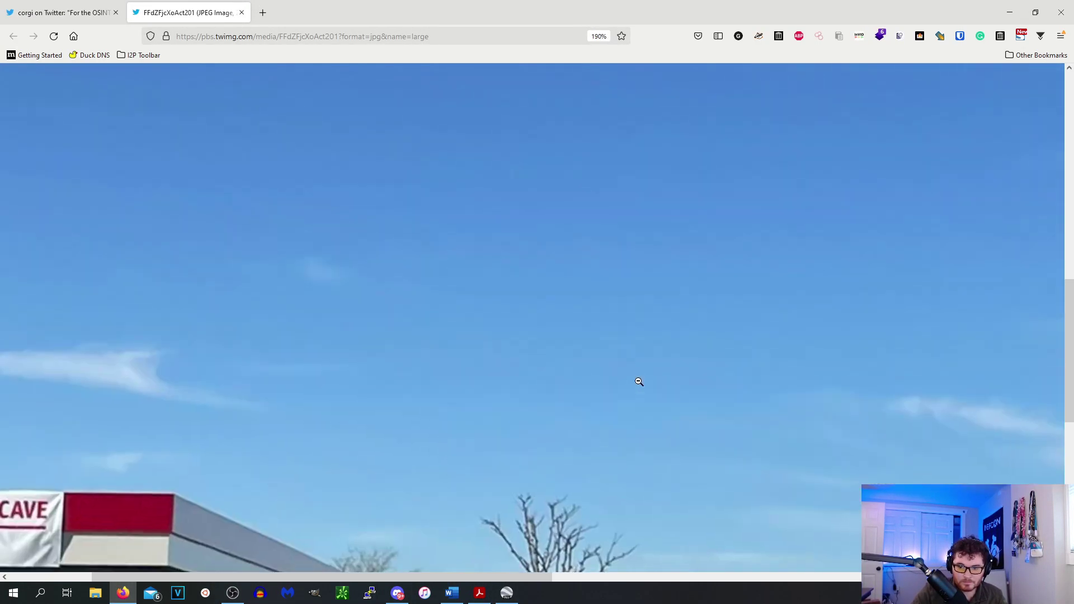
scroll(569, 344, "down", 8)
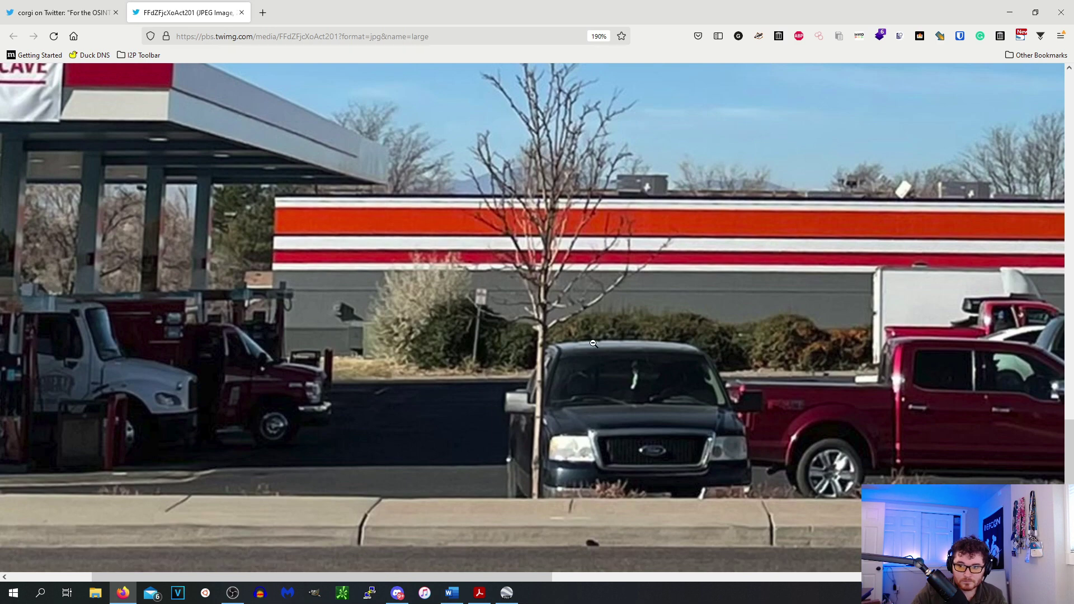
scroll(595, 344, "up", 6)
scroll(544, 314, "down", 2)
scroll(476, 434, "down", 2)
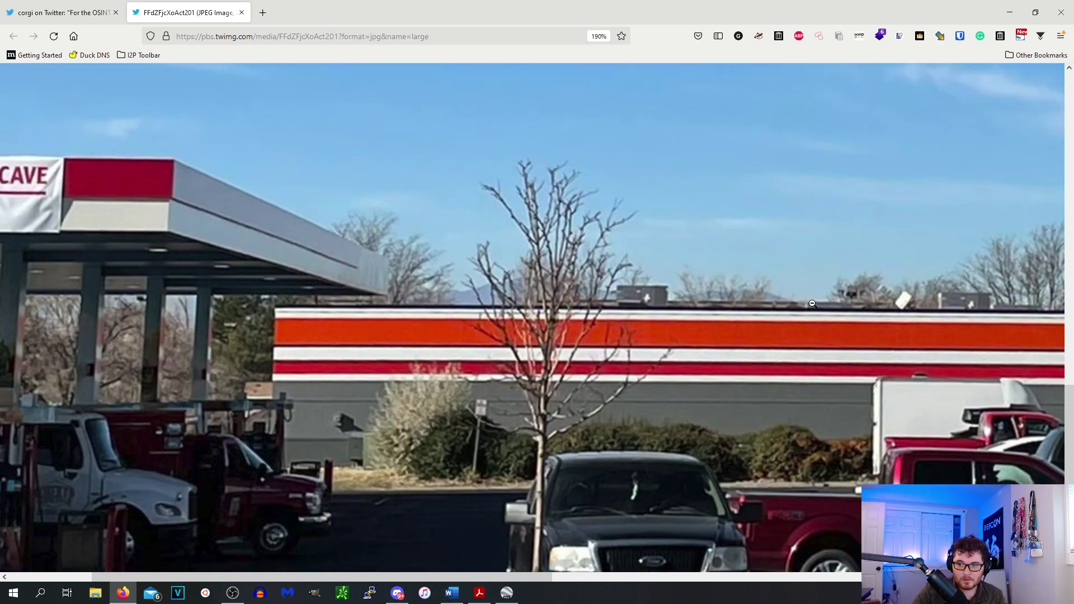
left_click_drag(503, 579, 710, 578)
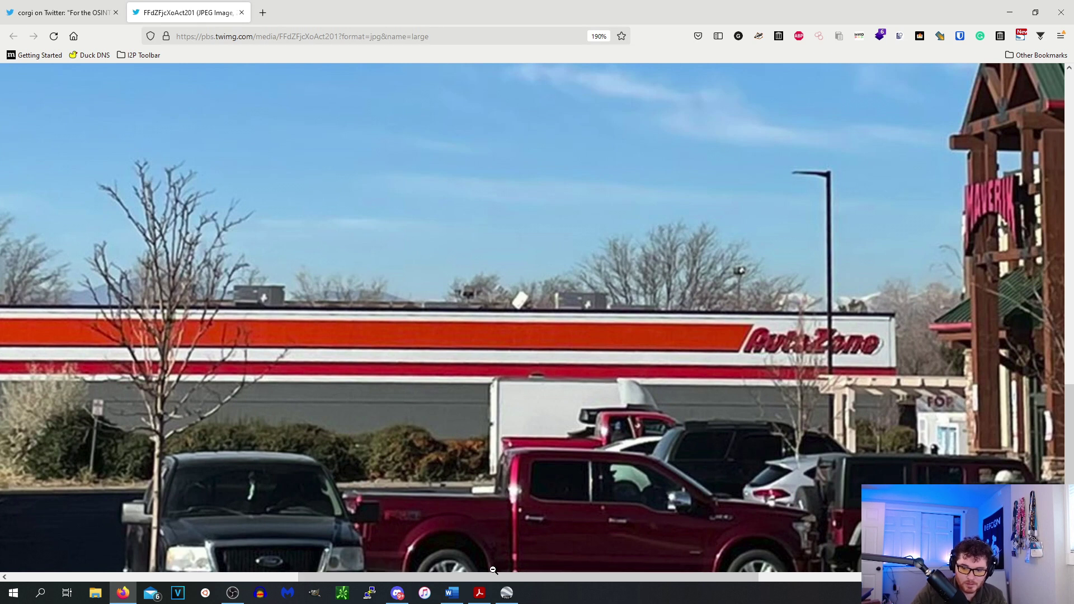
key("ctrl+0")
left_click(507, 593)
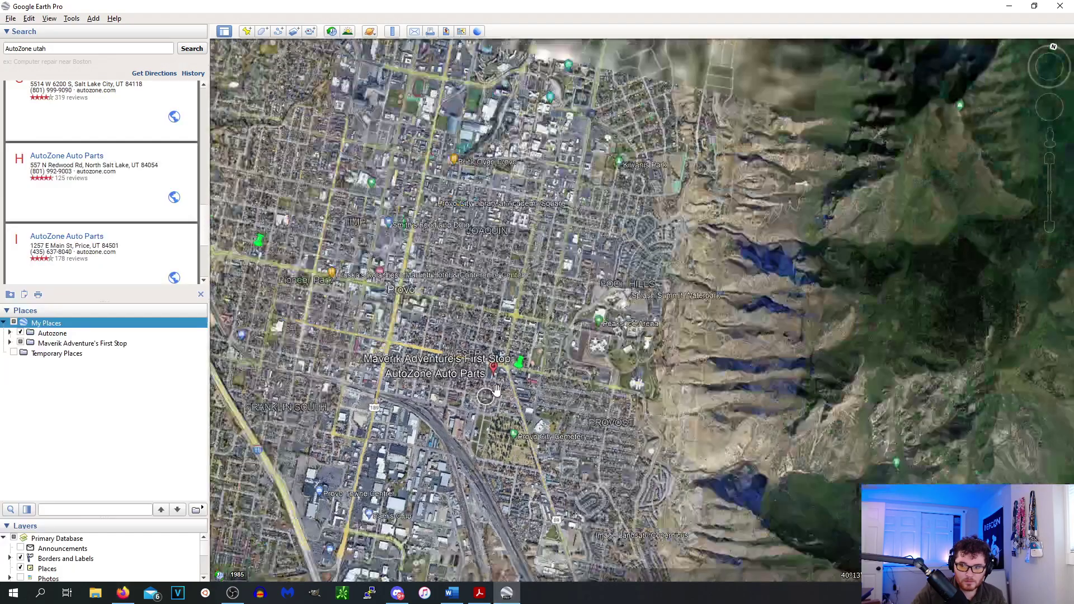
Examine the map from Provo and Orem north to Salt Lake City for Maverik and AutoZone markers close together.
scroll(584, 398, "up", 2)
scroll(750, 298, "down", 5)
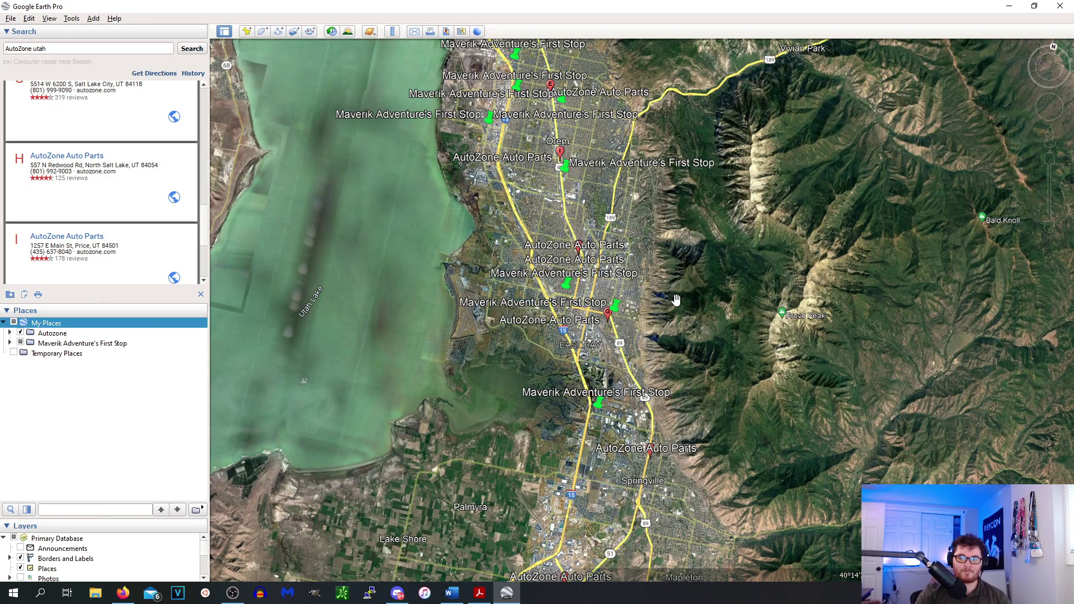
scroll(643, 266, "up", 5)
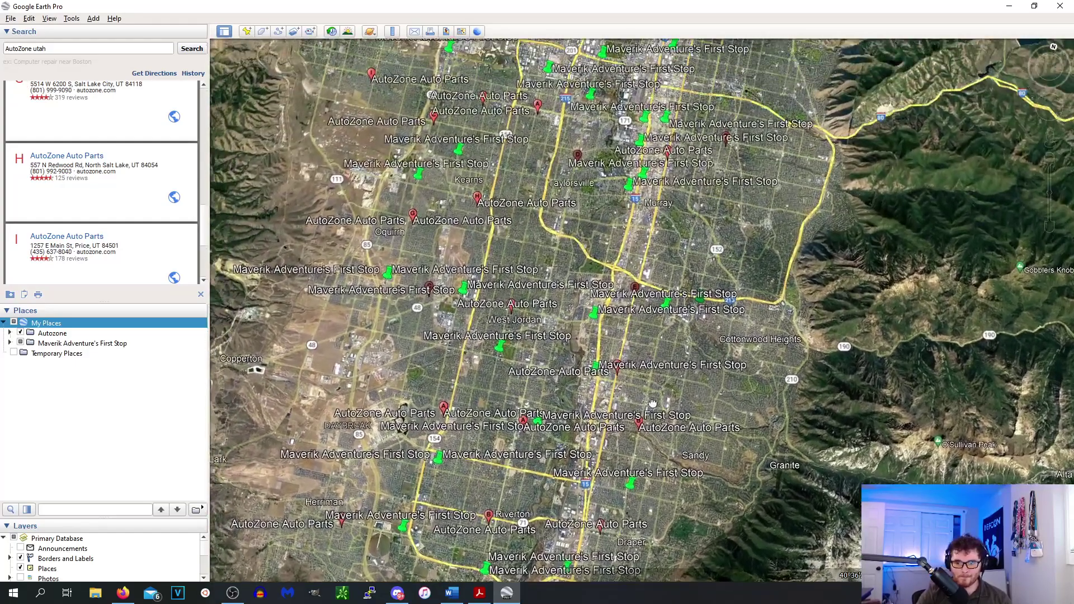
left_click_drag(653, 403, 633, 520)
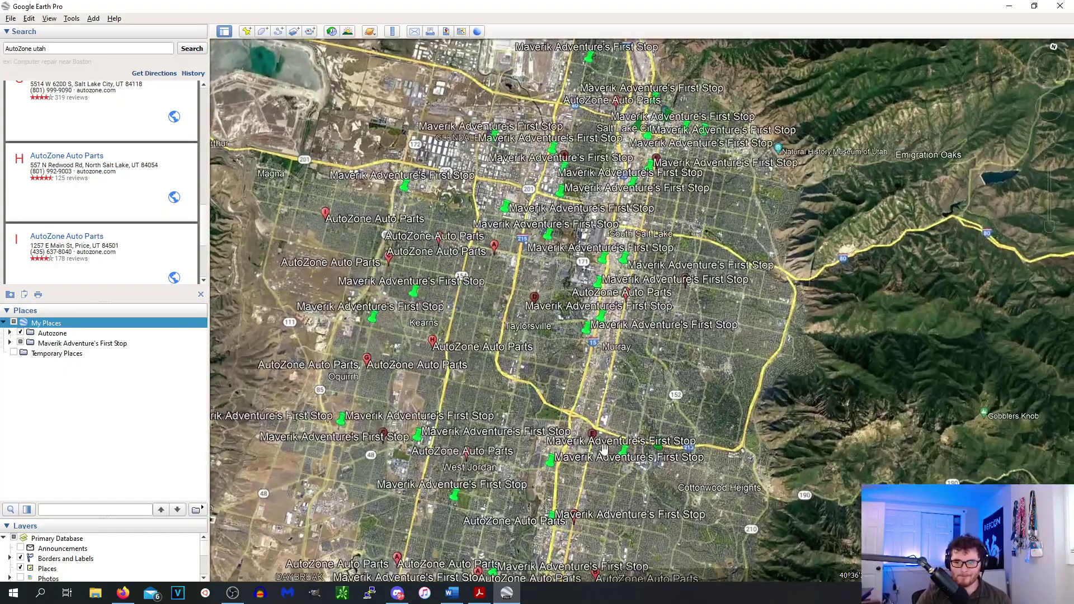
left_click_drag(566, 207, 544, 326)
scroll(543, 327, "up", 3)
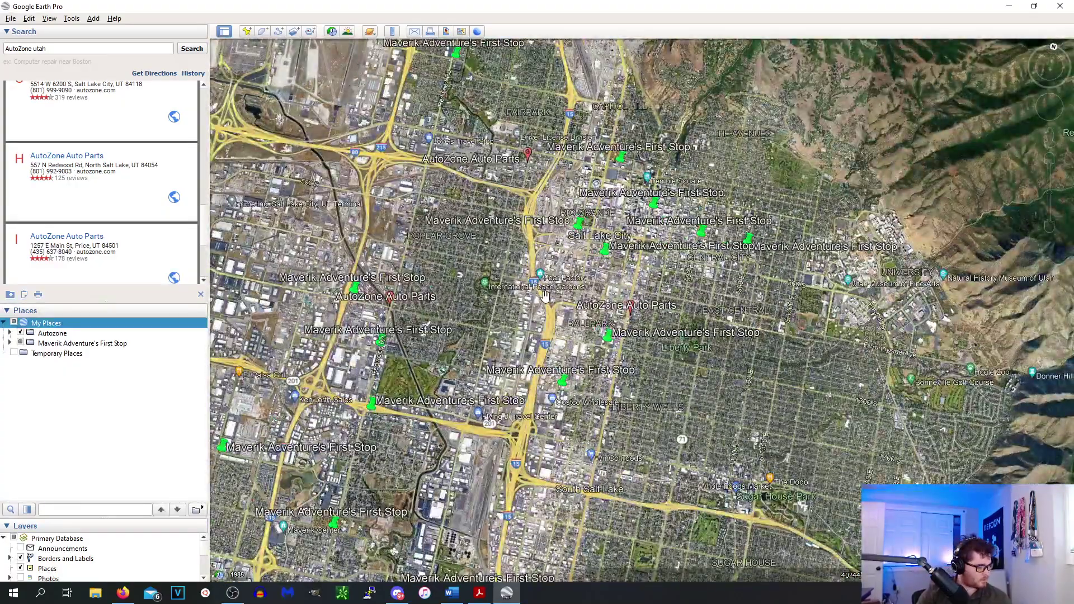
scroll(564, 426, "down", 3)
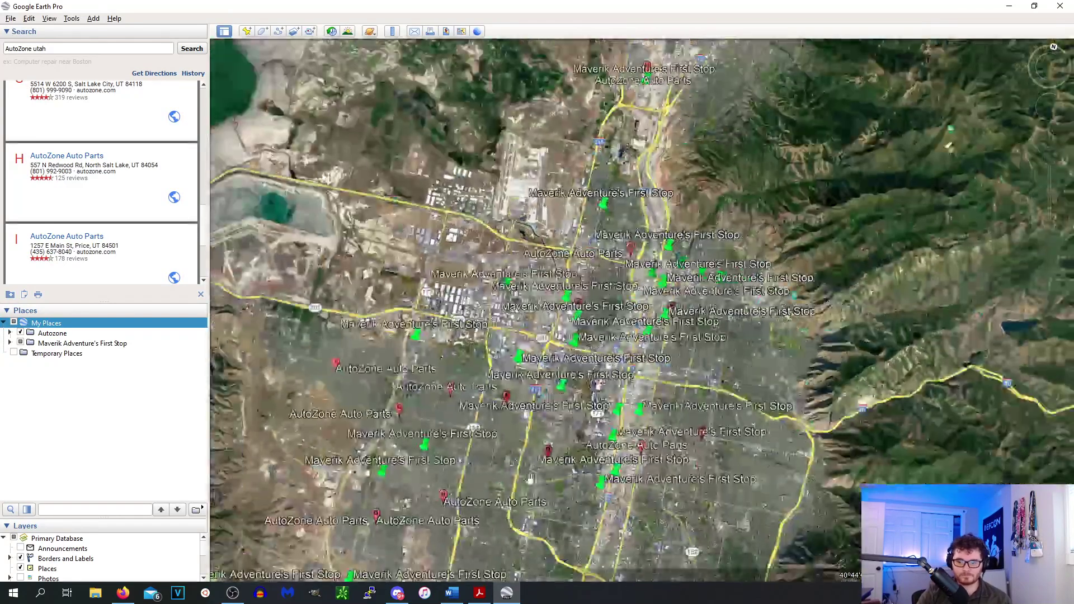
Check the full tweeted photo in Firefox again and return to the Salt Lake City map in Google Earth Pro.
left_click(507, 593)
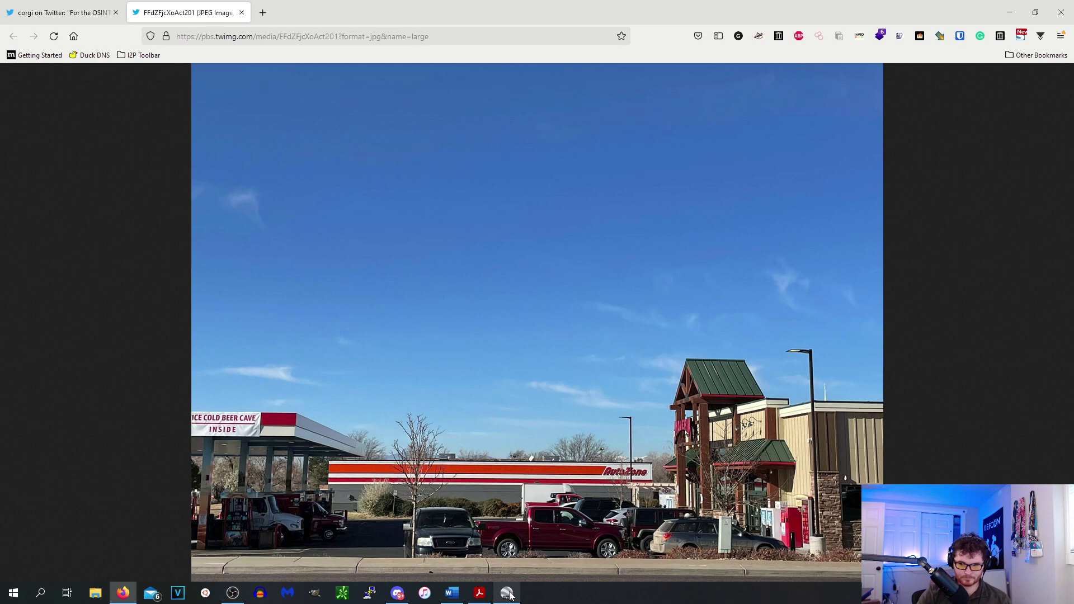
mouse_move(477, 597)
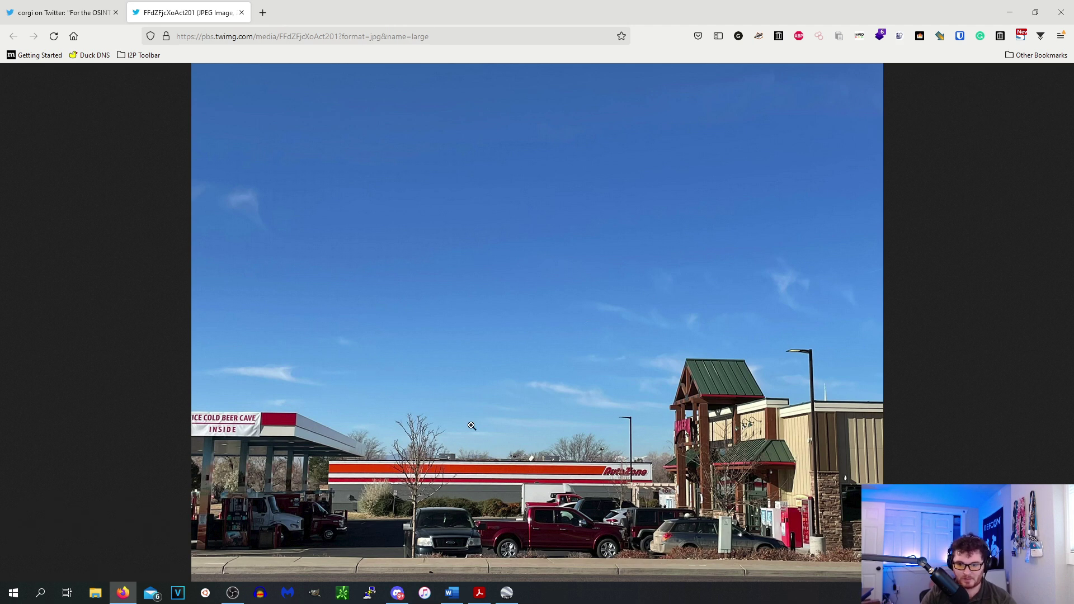
left_click(505, 596)
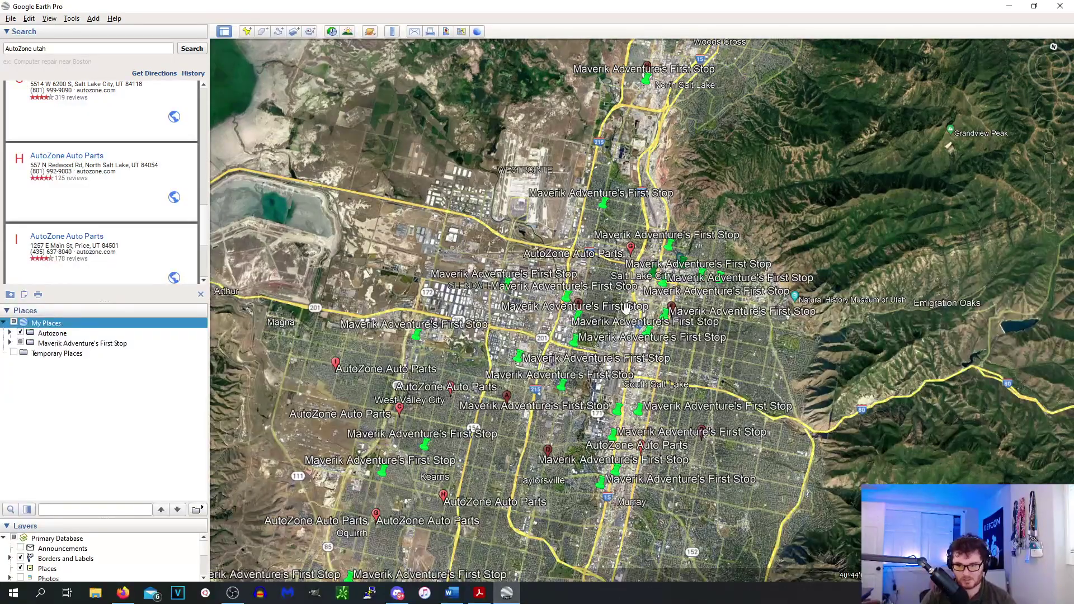
Examine the map from Salt Lake City north to Ogden and Harrisville for adjacent Maverik and AutoZone markers.
scroll(619, 320, "up", 3)
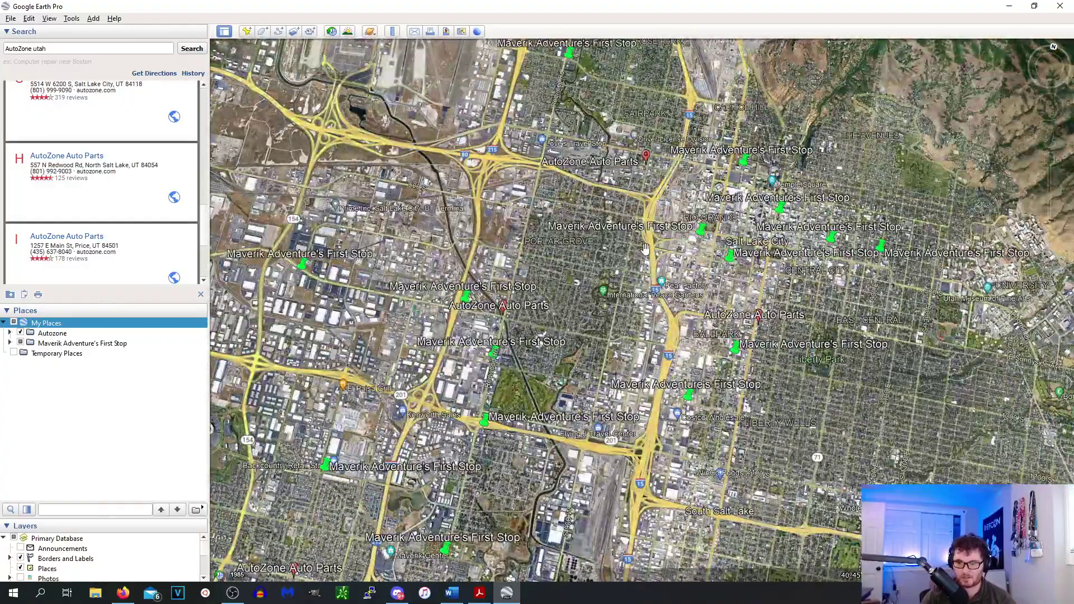
left_click_drag(618, 320, 703, 365)
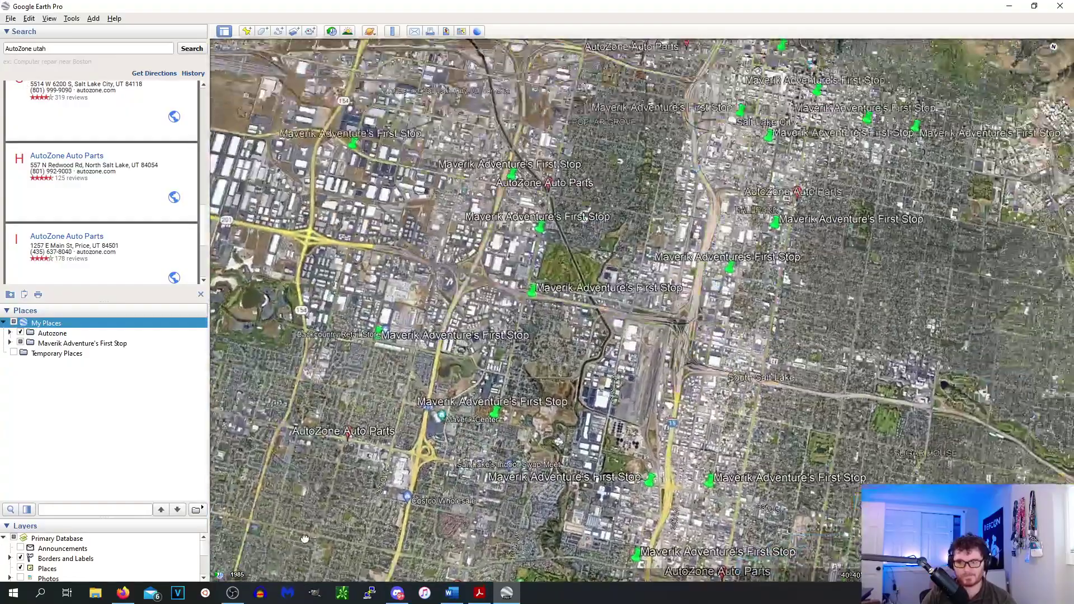
left_click_drag(870, 253, 805, 404)
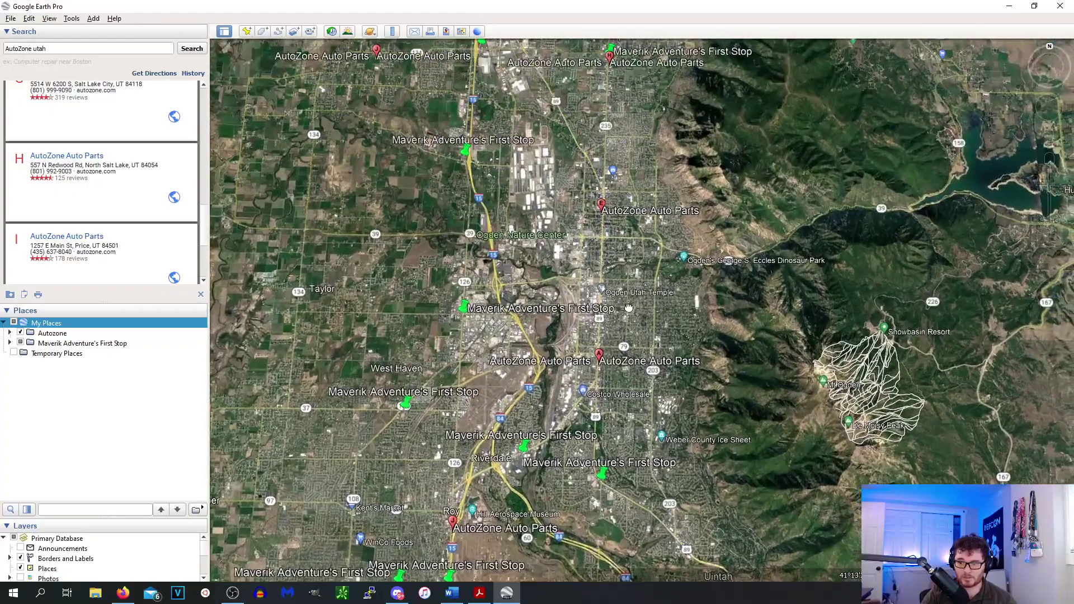
scroll(603, 191, "down", 3)
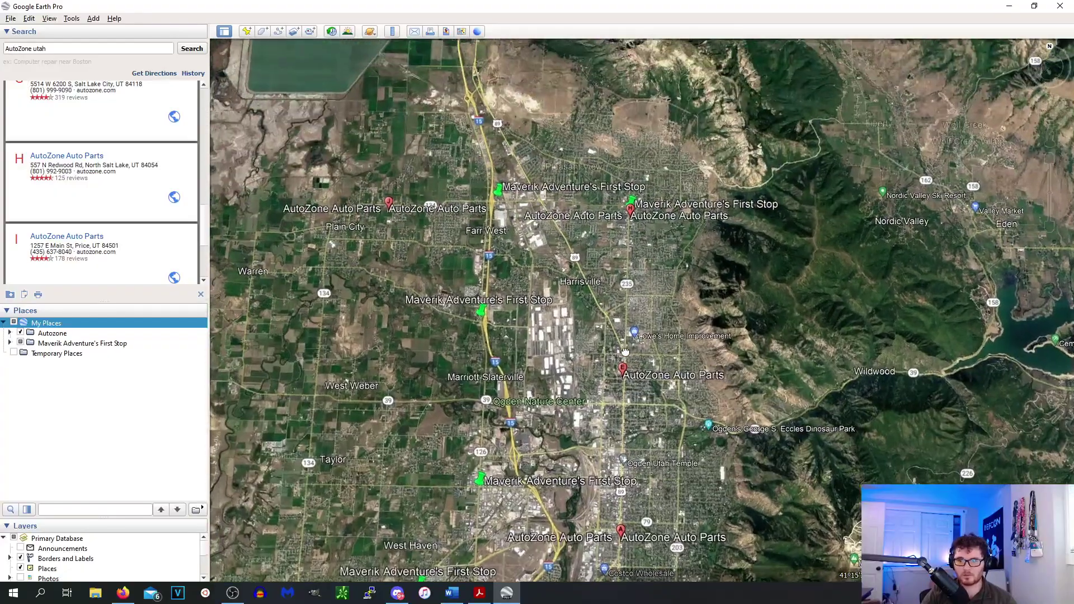
scroll(550, 206, "down", 5)
scroll(629, 427, "down", 5)
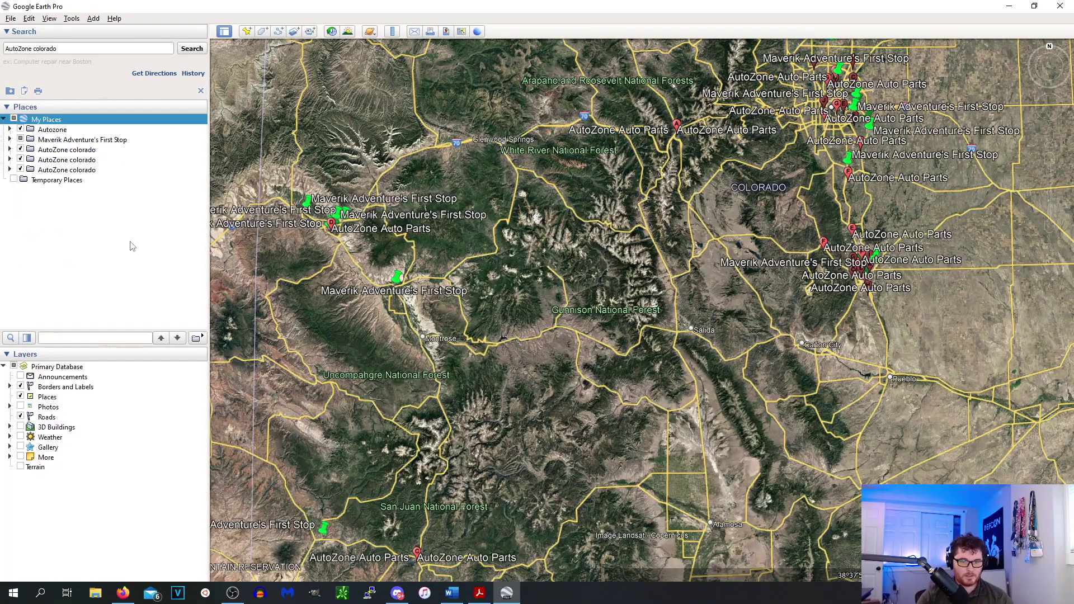
Save pages 4 through 8 of the AutoZone colorado results to My Places and move the folders into the Autozone folder.
scroll(132, 246, "down", 9)
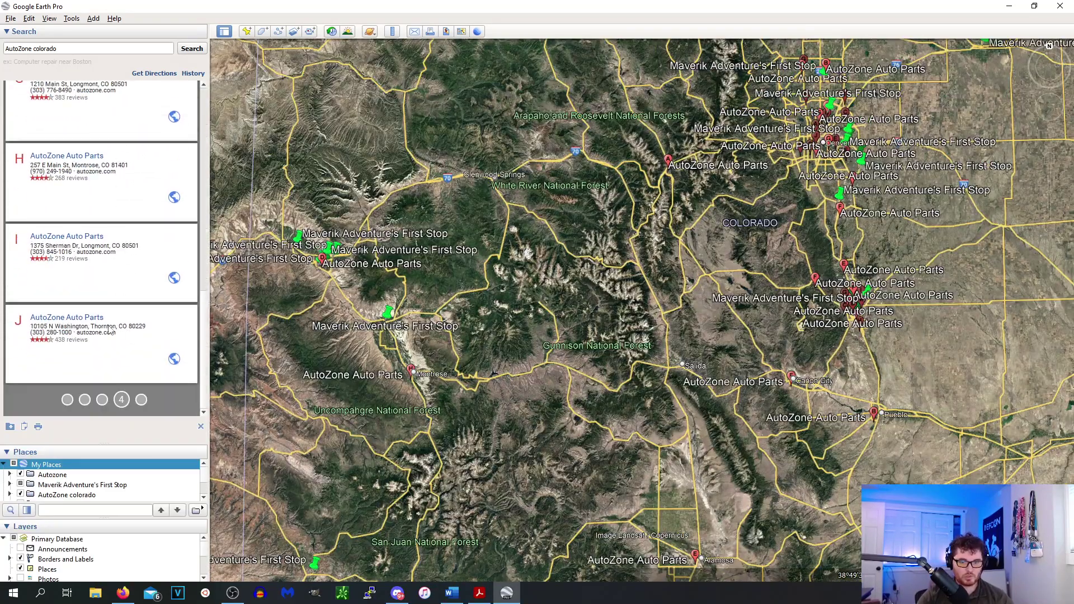
left_click(10, 426)
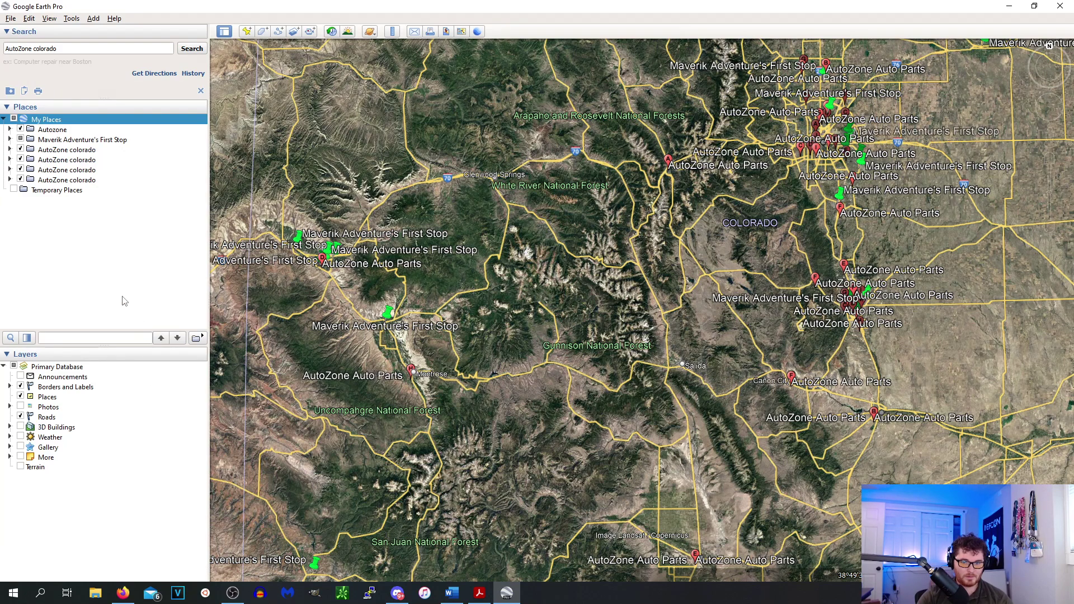
scroll(123, 302, "down", 8)
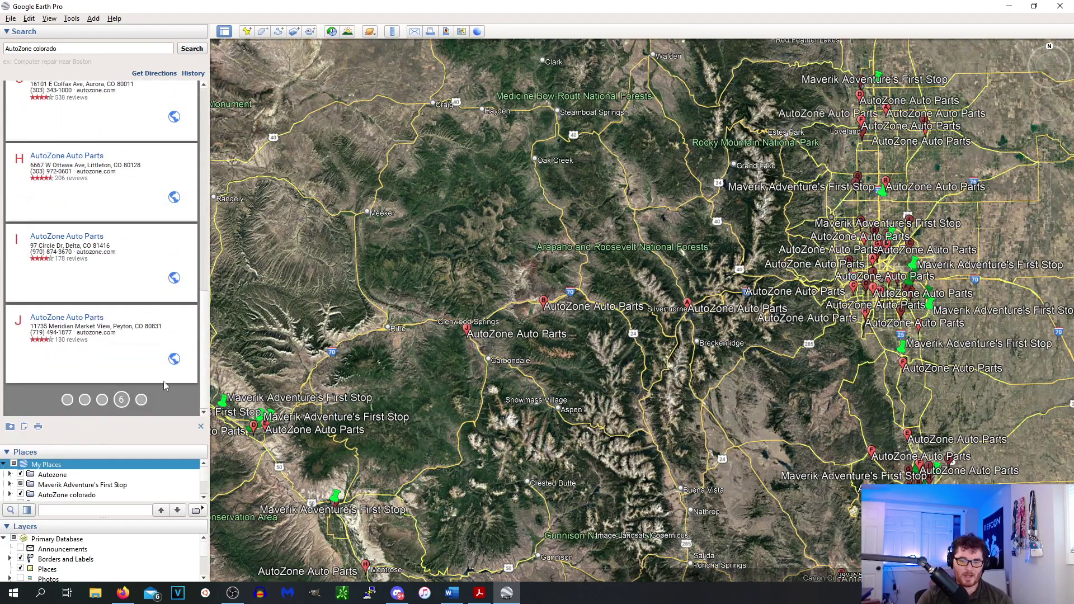
left_click(141, 400)
scroll(129, 313, "down", 10)
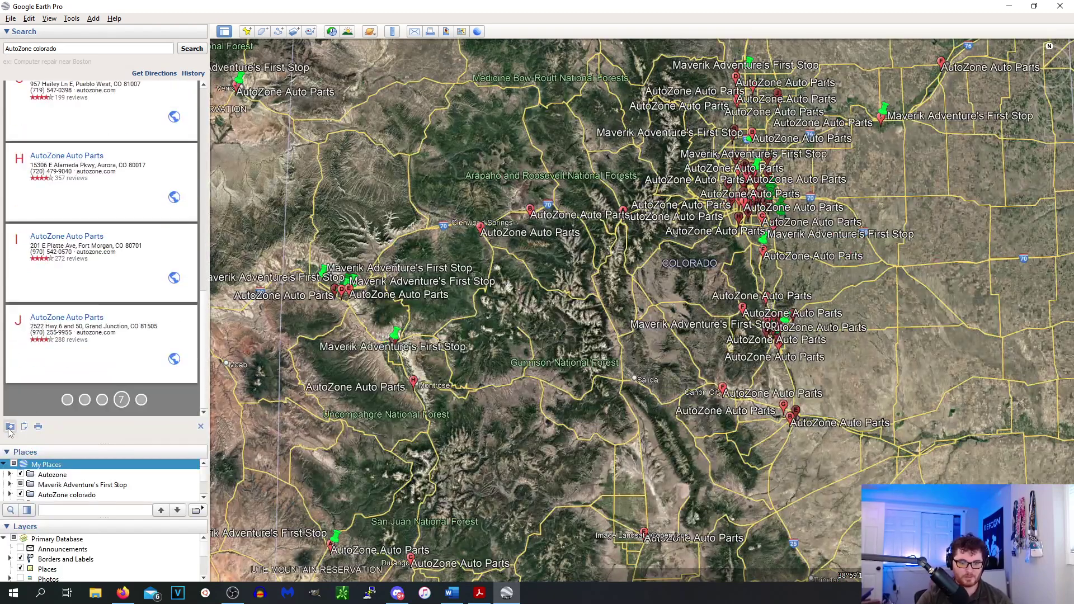
left_click(141, 400)
scroll(136, 308, "down", 5)
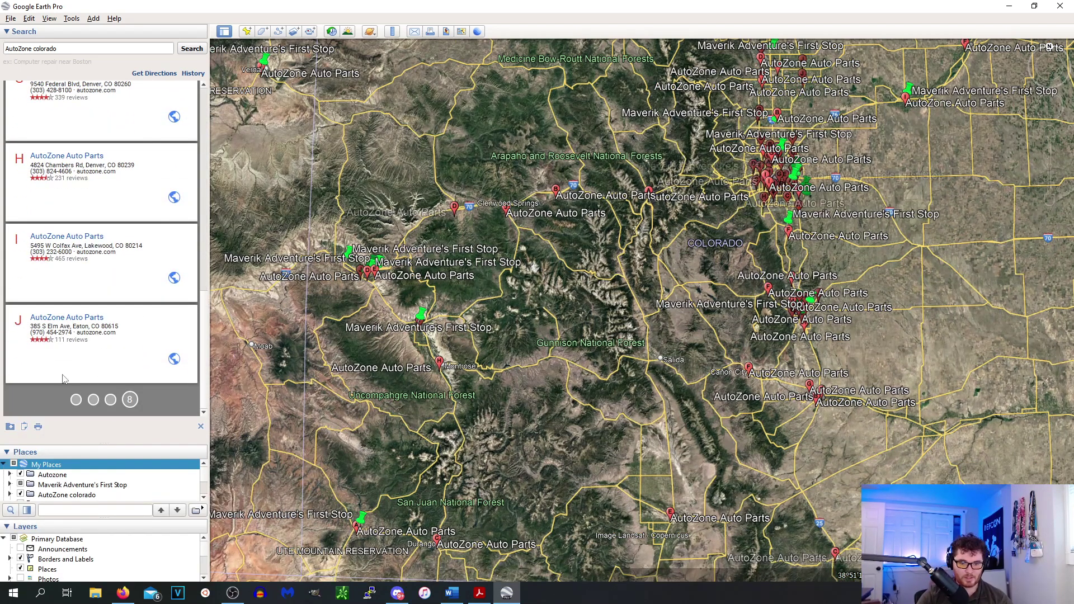
left_click_drag(90, 451, 89, 228)
Examine the Colorado map around Grand Junction and Denver for Maverik and AutoZone markers close together.
scroll(449, 331, "up", 5)
scroll(449, 331, "up", 4)
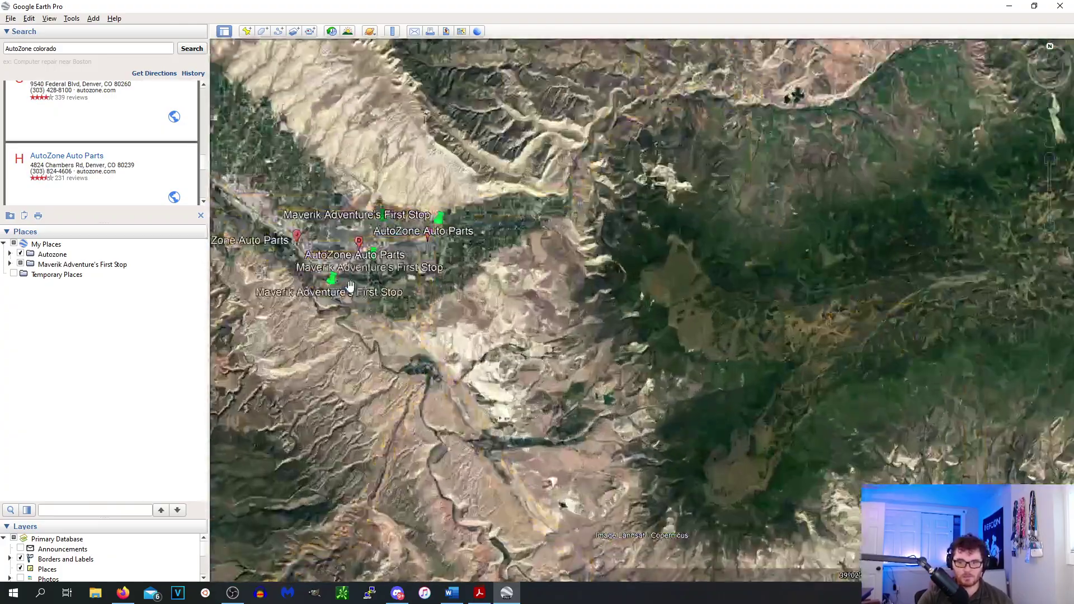
scroll(412, 308, "up", 5)
left_click_drag(469, 156, 570, 354)
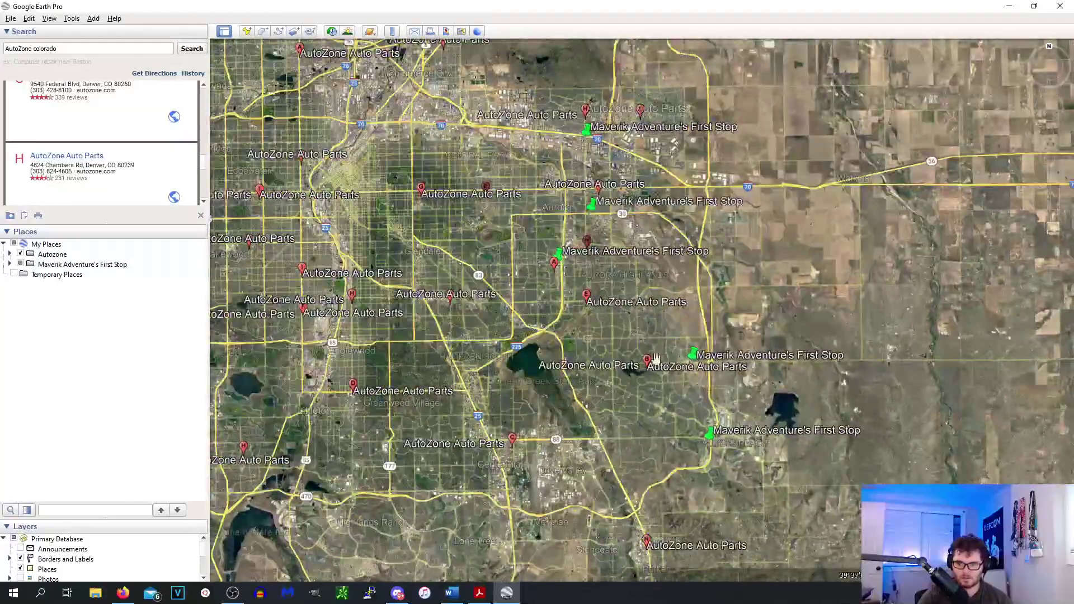
Examine the Maverik and AutoZone pair on E Mississippi Ave and compare its layout with the tweeted photo in Firefox.
scroll(598, 294, "up", 10)
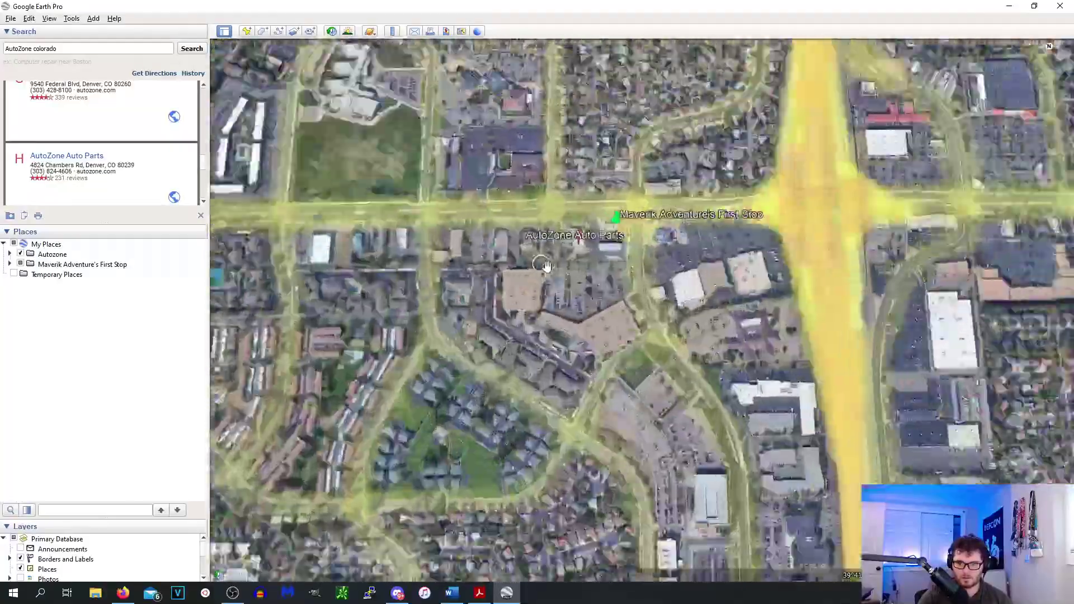
scroll(649, 237, "up", 5)
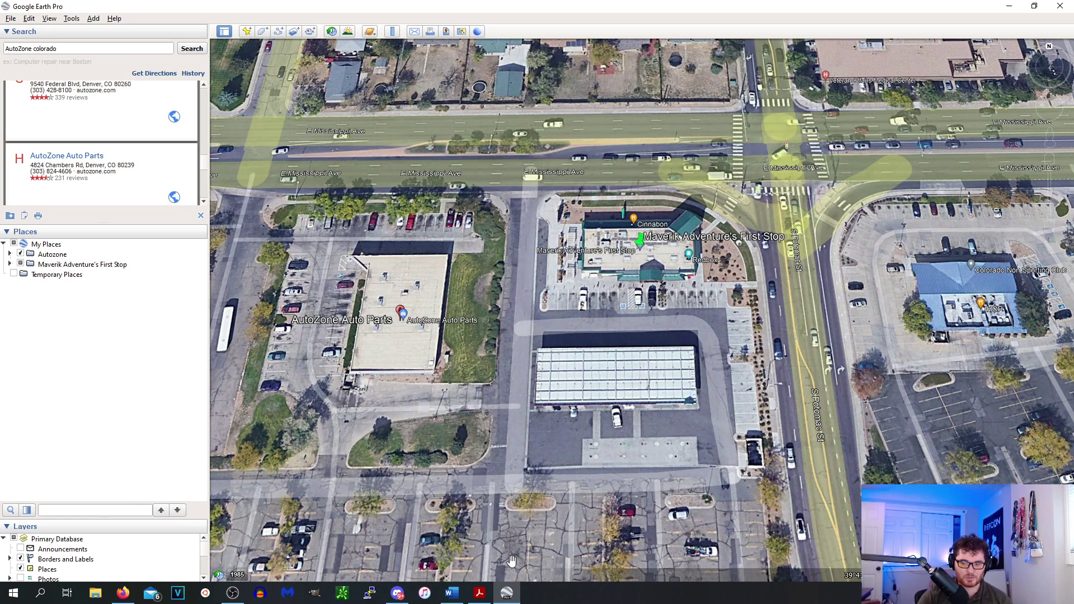
left_click(508, 595)
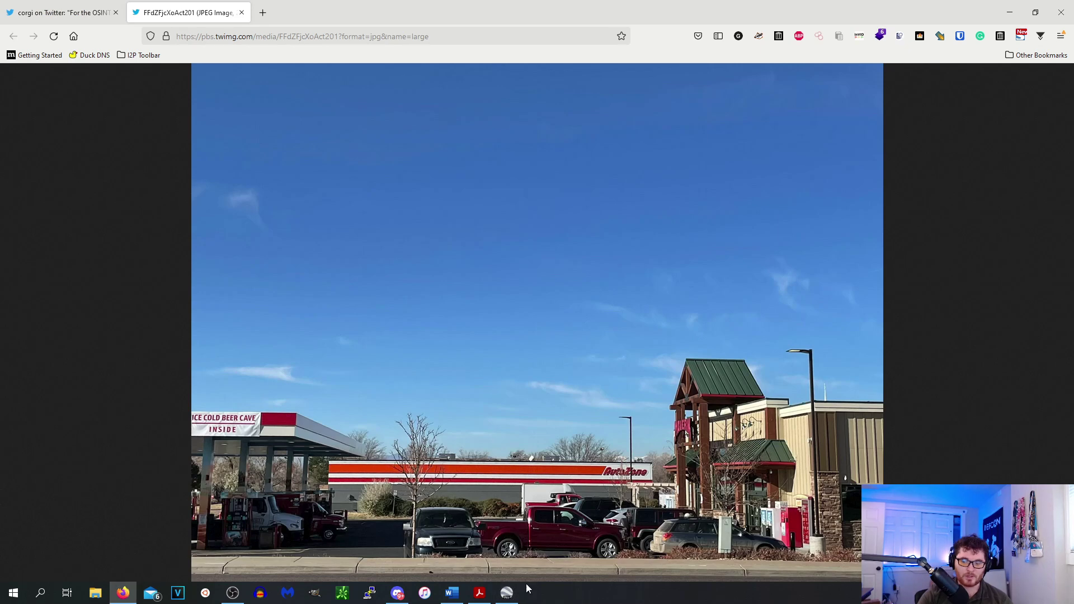
left_click(507, 594)
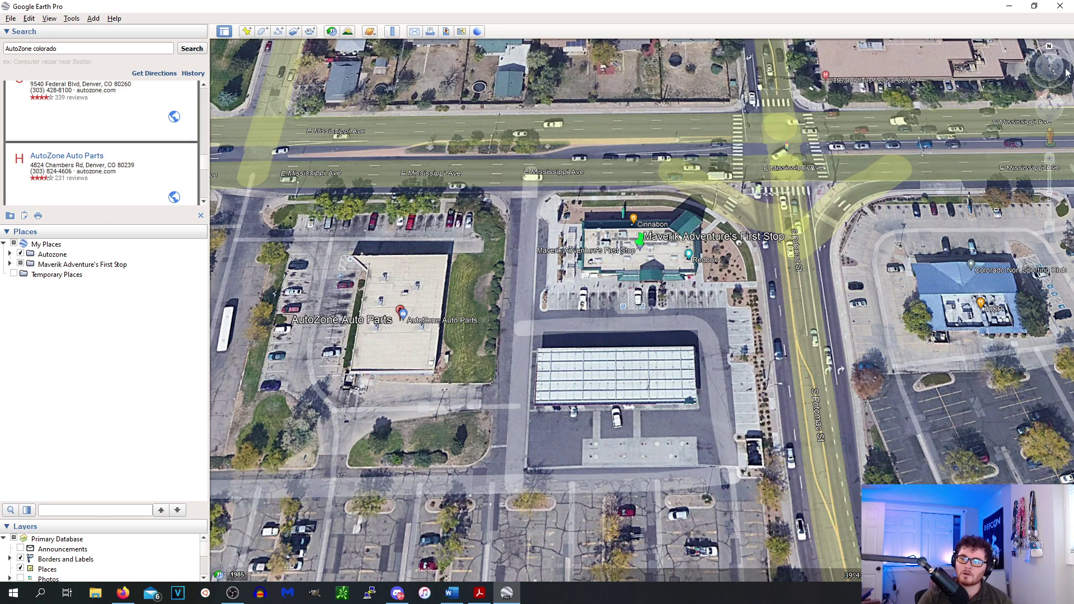
Enter Street View on S Potomac St and face the Maverik canopy and store with the AutoZone behind them.
left_click_drag(1050, 144, 800, 287)
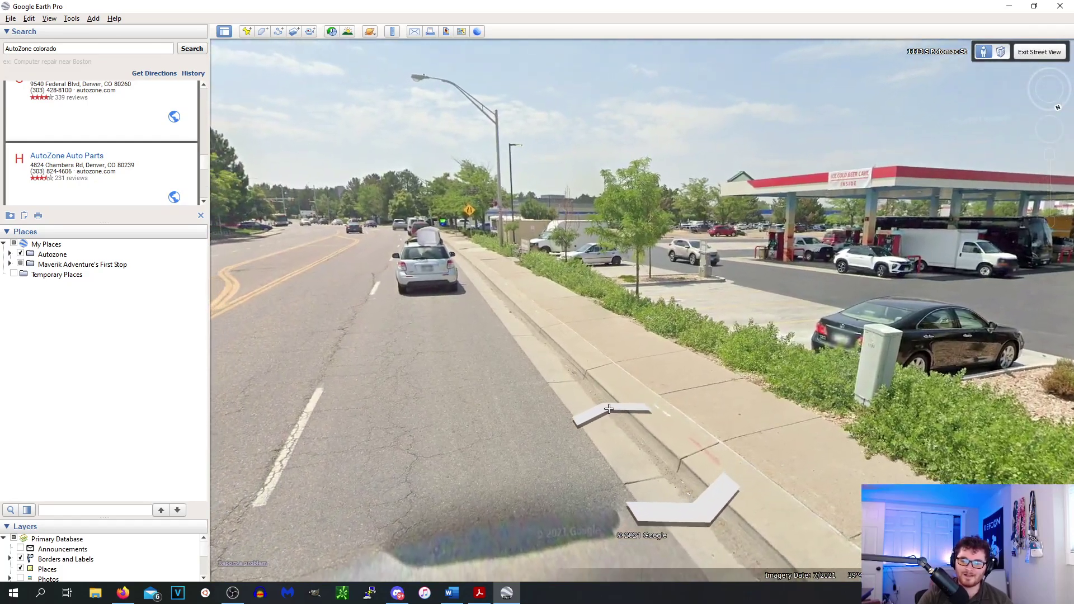
left_click(606, 411)
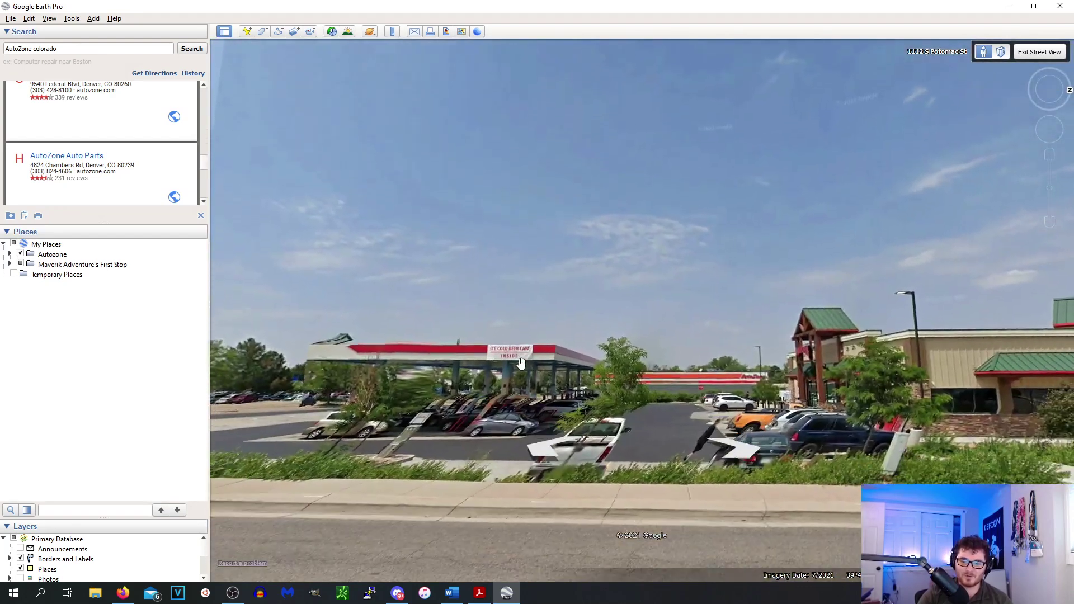
left_click_drag(521, 364, 560, 287)
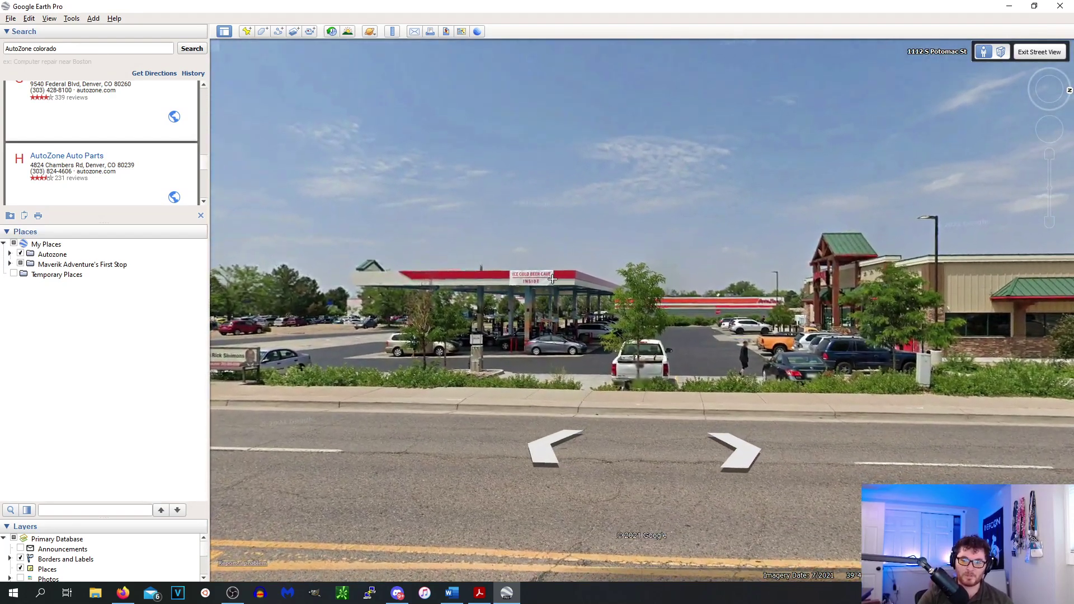
Examine the canopy, AutoZone and store front in Street View, and return to the aerial view of the site.
left_click_drag(653, 322, 279, 129)
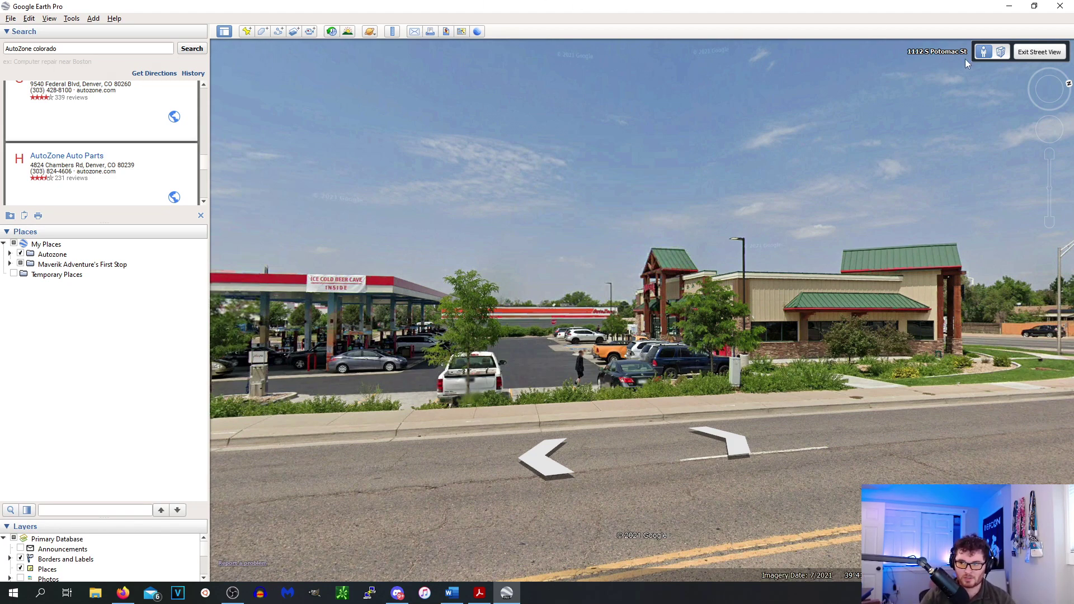
left_click(1030, 52)
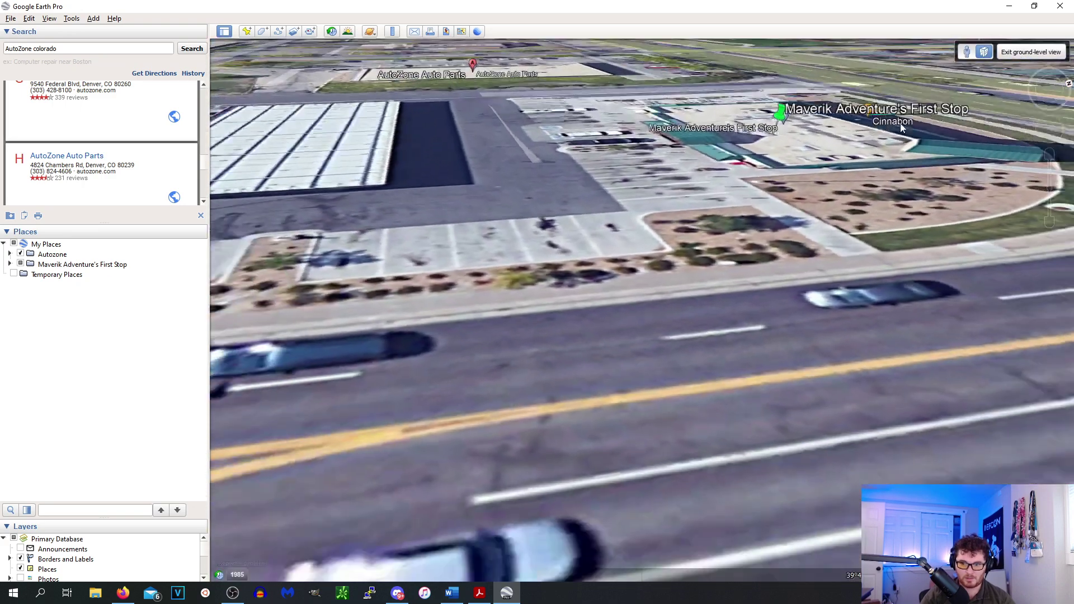
scroll(901, 129, "down", 6)
left_click_drag(776, 115, 789, 228)
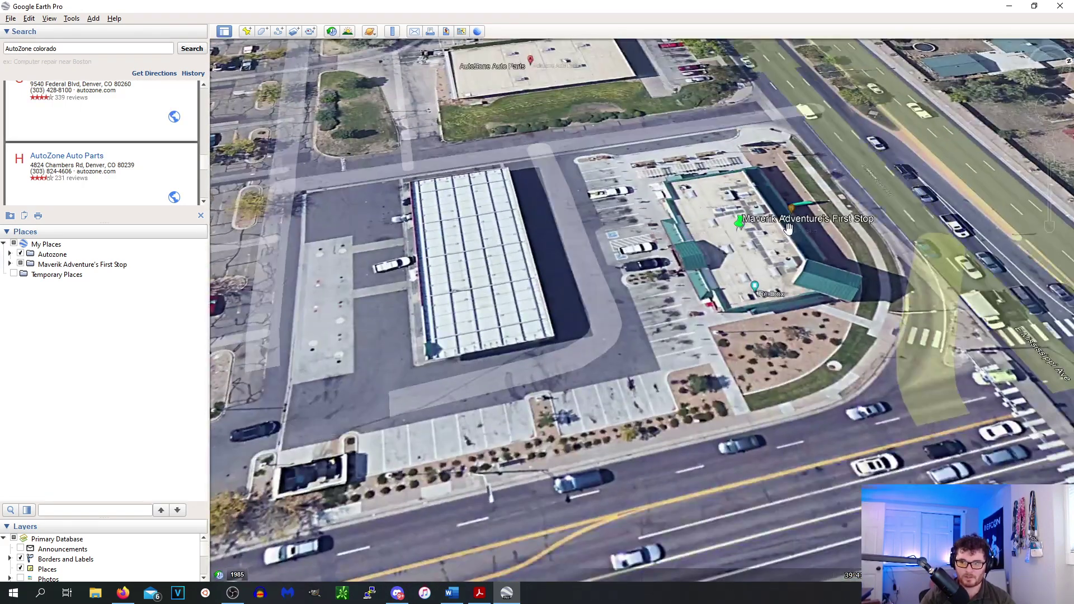
Open the details of the Maverik placemark on E Mississippi Ave and copy the store's full address.
left_click(756, 214)
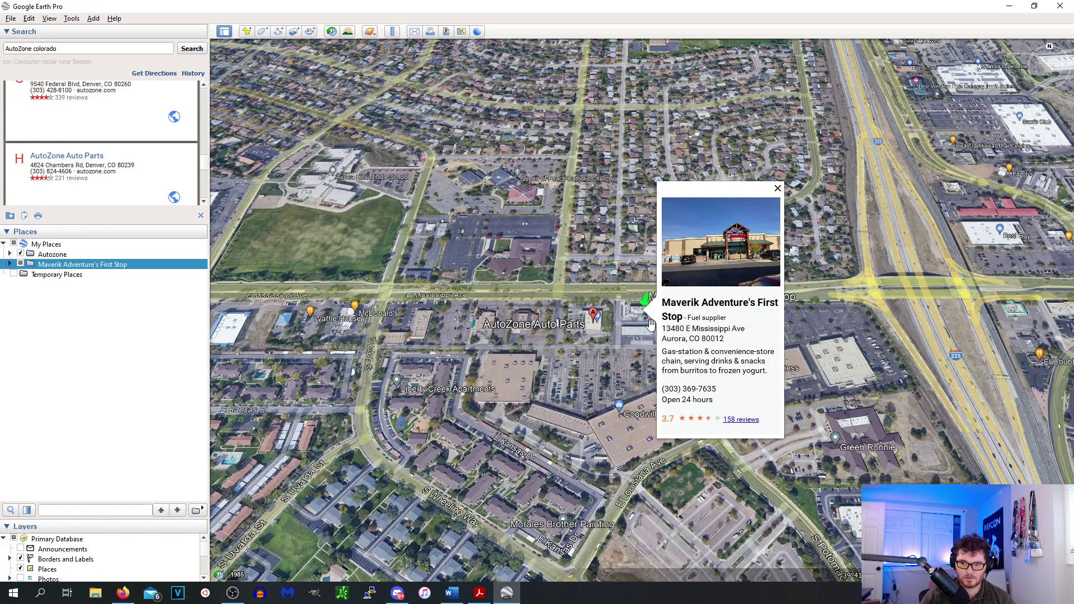
scroll(669, 299, "up", 3)
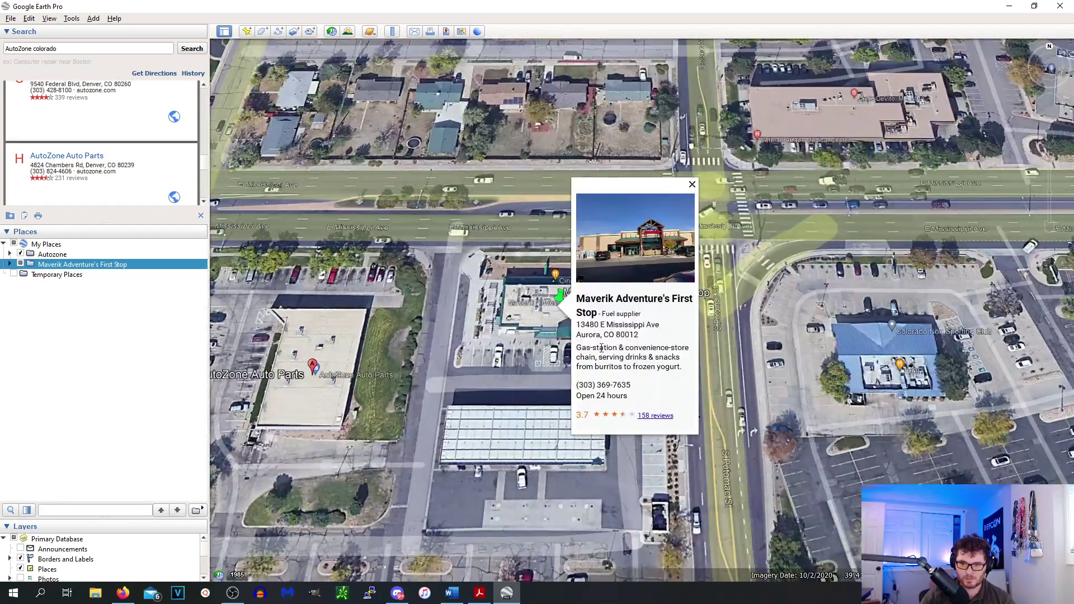
left_click_drag(579, 323, 665, 335)
key("ctrl+c")
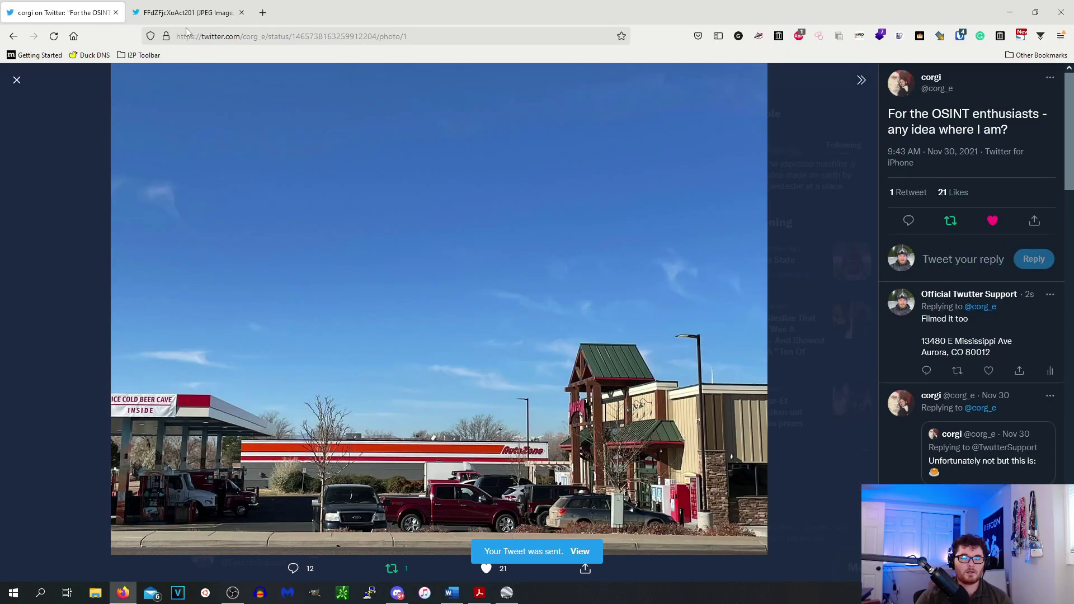
Close the enlarged tweet photo in Firefox and switch back to Google Earth Pro.
left_click(17, 80)
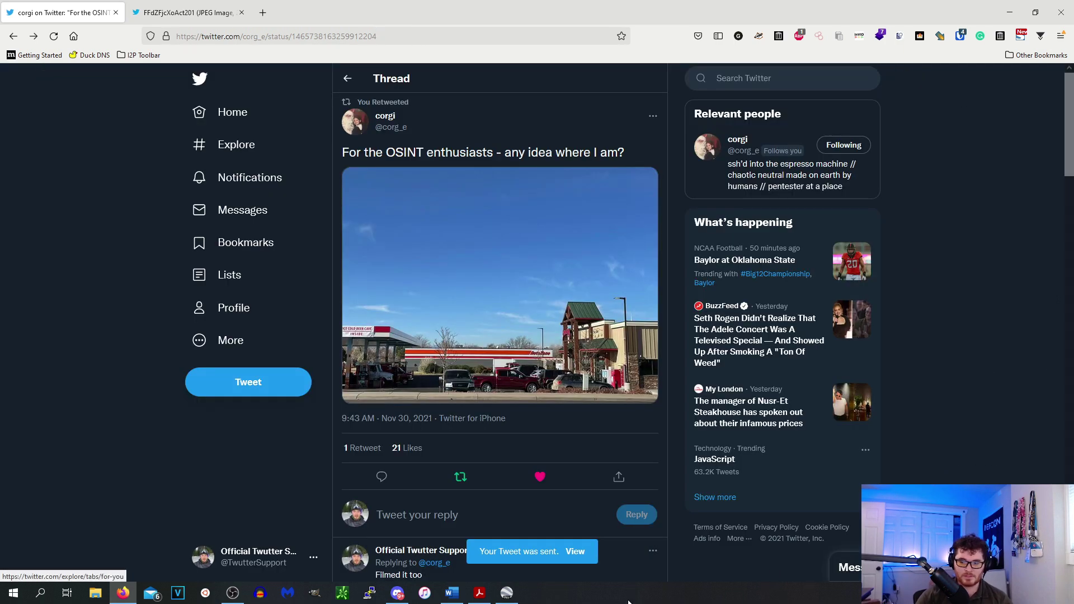
left_click(506, 592)
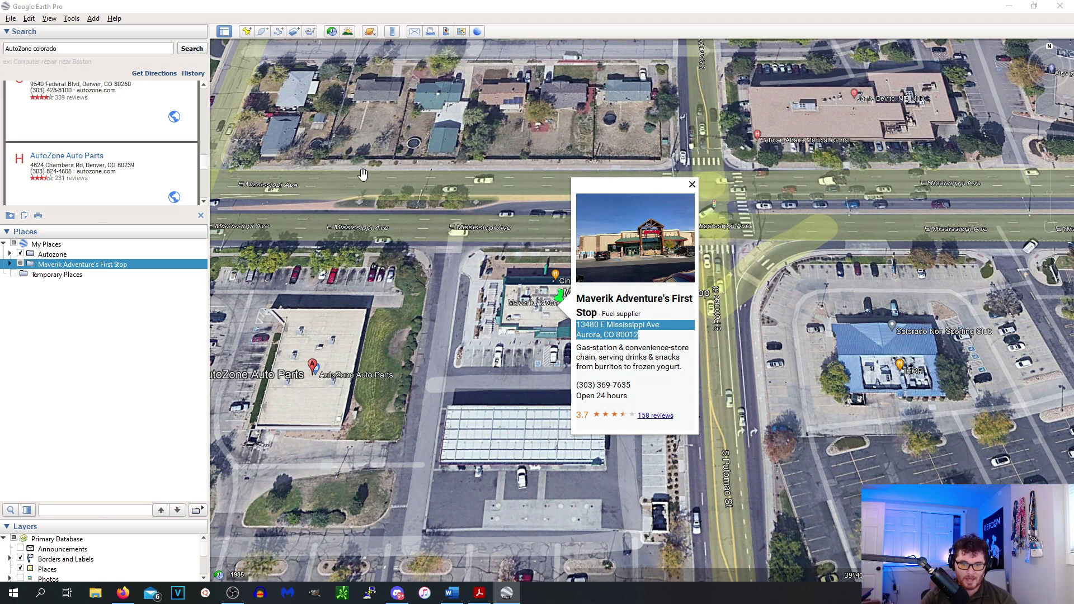
scroll(120, 157, "down", 3)
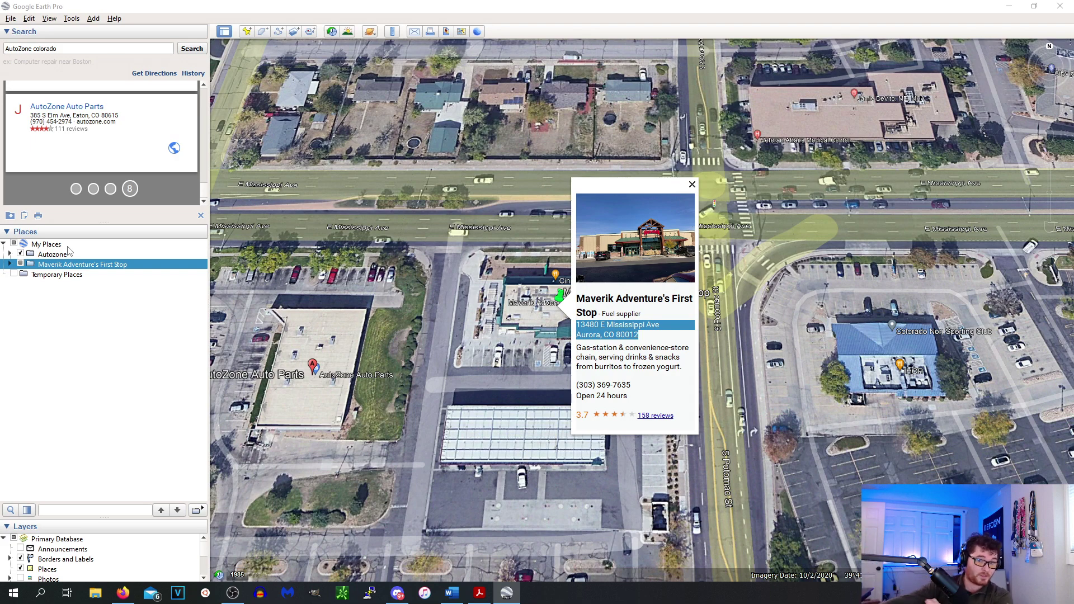
Close the Maverik details balloon and orient the map to north around the Maverik and AutoZone pair.
scroll(529, 368, "down", 5)
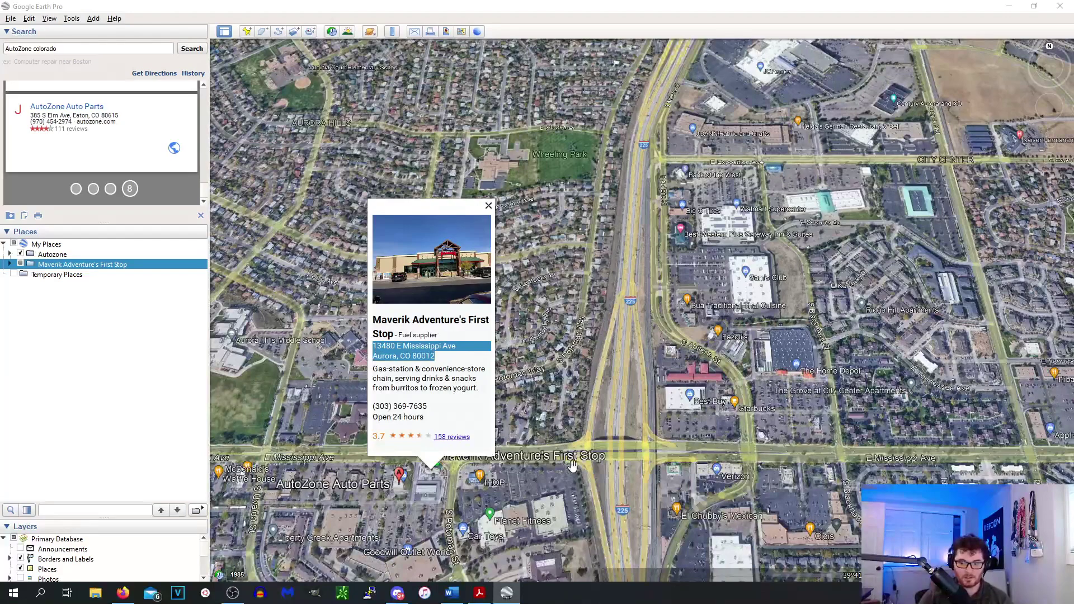
scroll(571, 465, "down", 3)
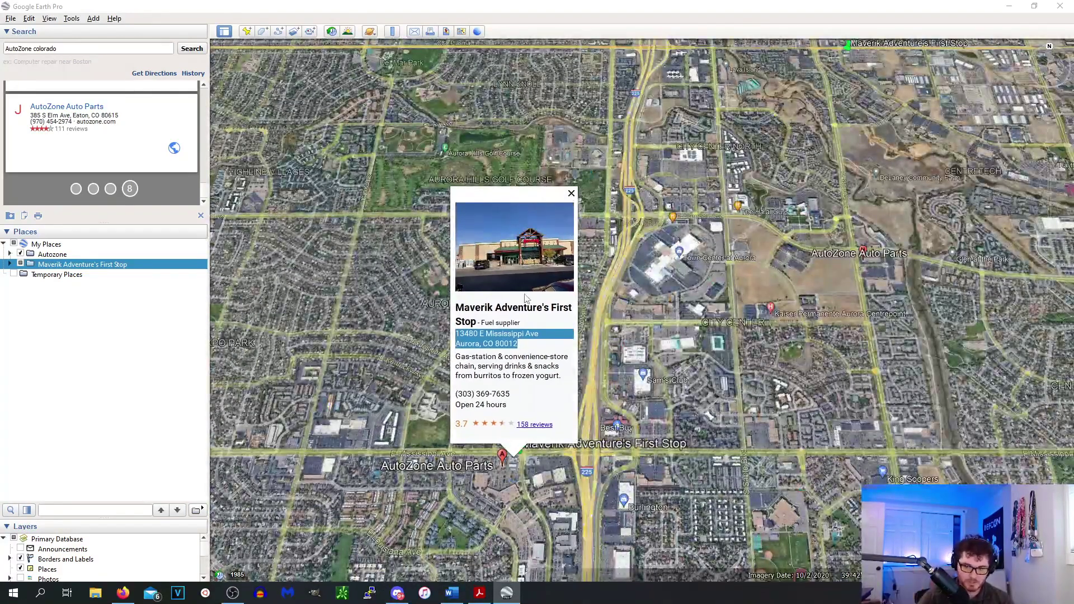
left_click(571, 193)
left_click_drag(498, 338, 530, 216)
scroll(536, 339, "up", 3)
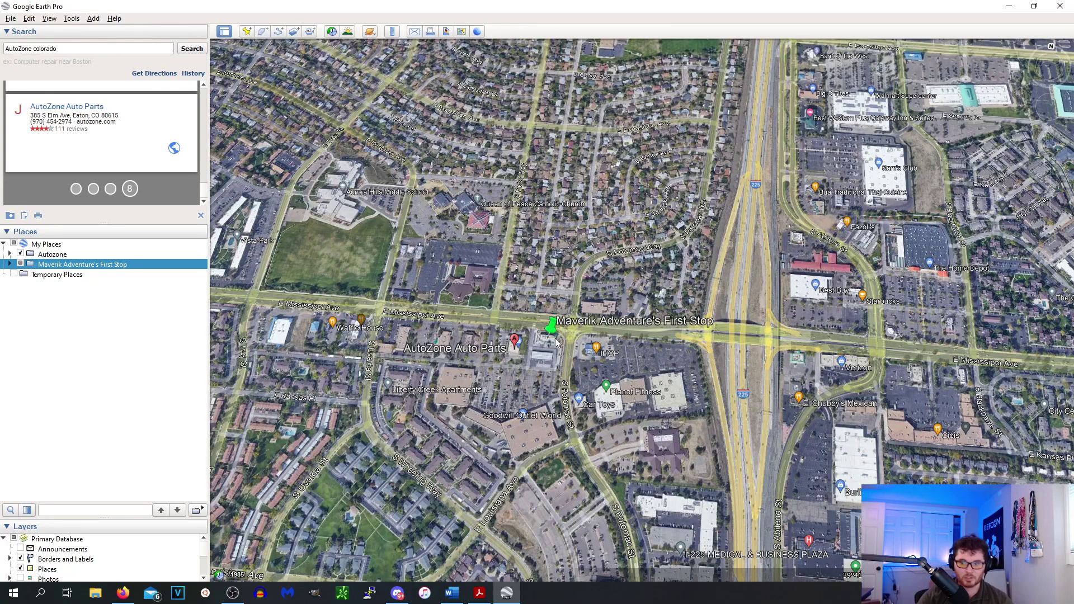
scroll(556, 338, "up", 3)
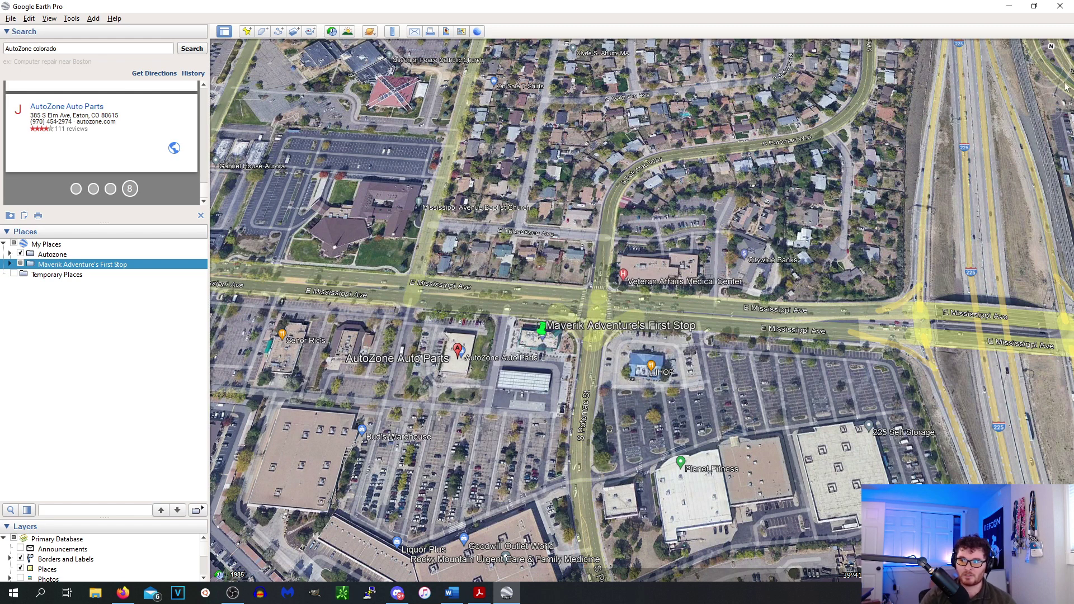
left_click(1051, 47)
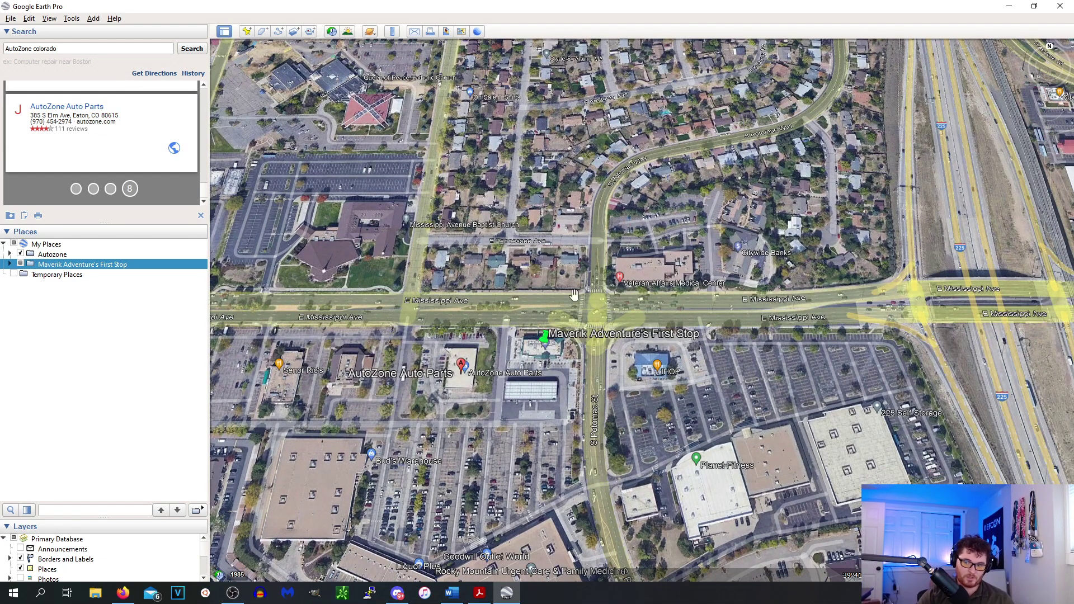
Compare the tweeted photo in Firefox with the Maverik canopy, store and AutoZone layout in Google Earth Pro.
left_click(506, 594)
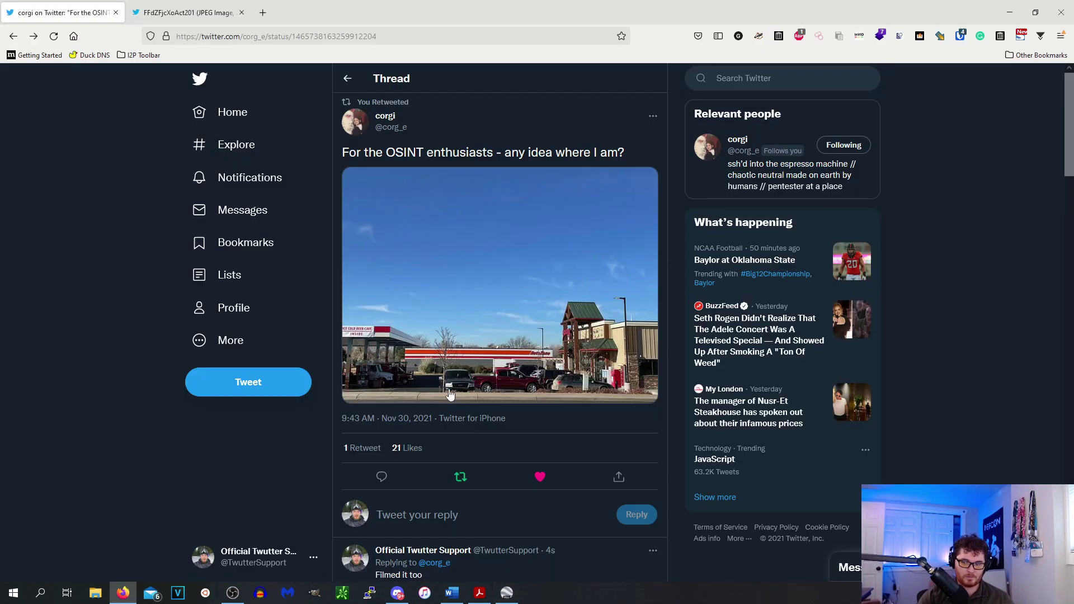
left_click(508, 594)
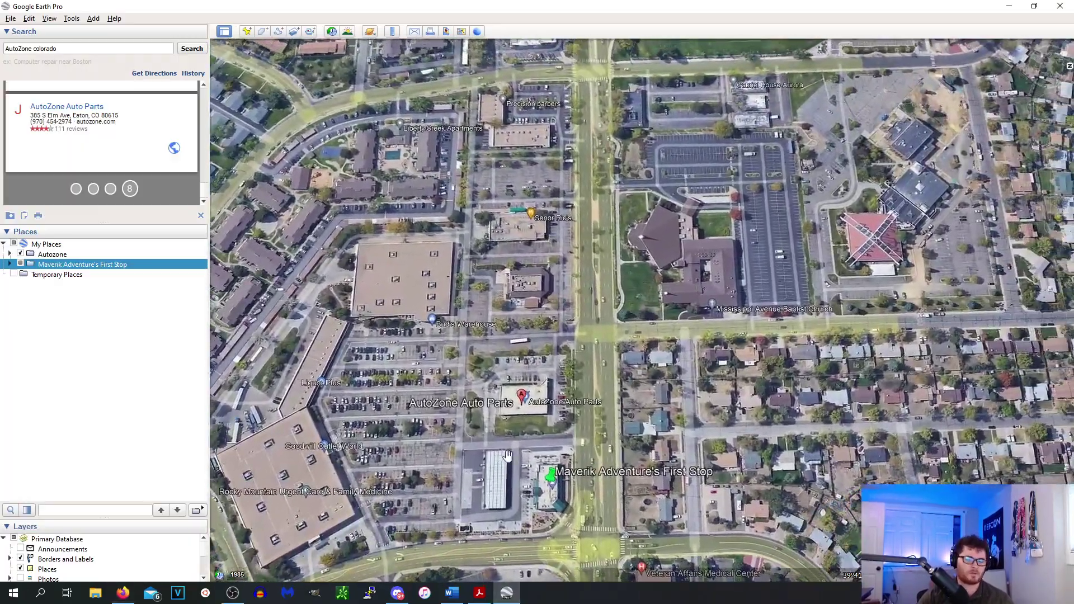
left_click_drag(520, 453, 541, 374)
scroll(541, 436, "up", 5)
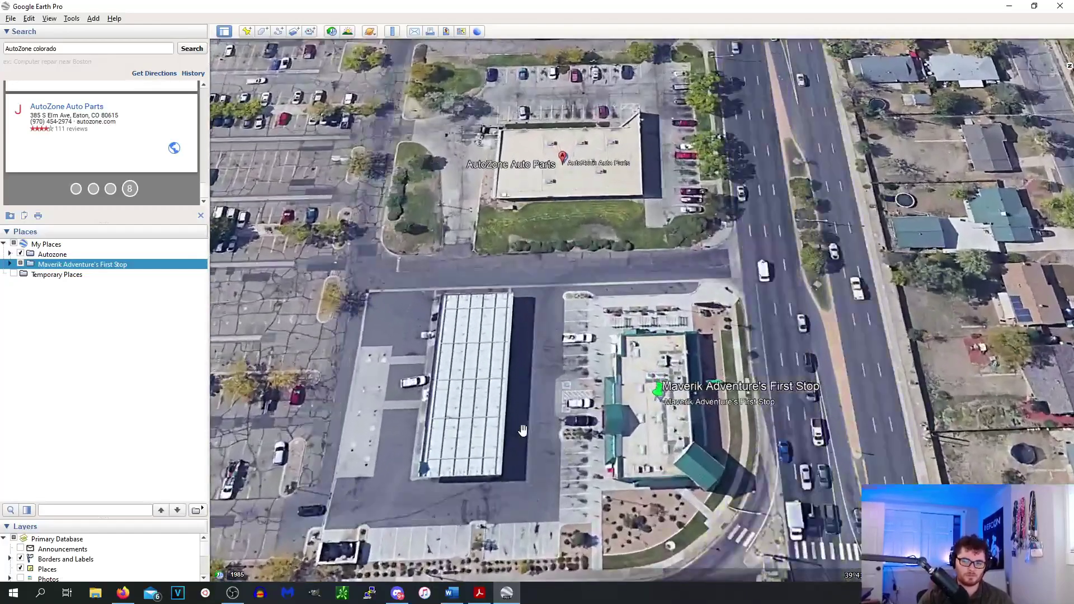
scroll(523, 460, "up", 2)
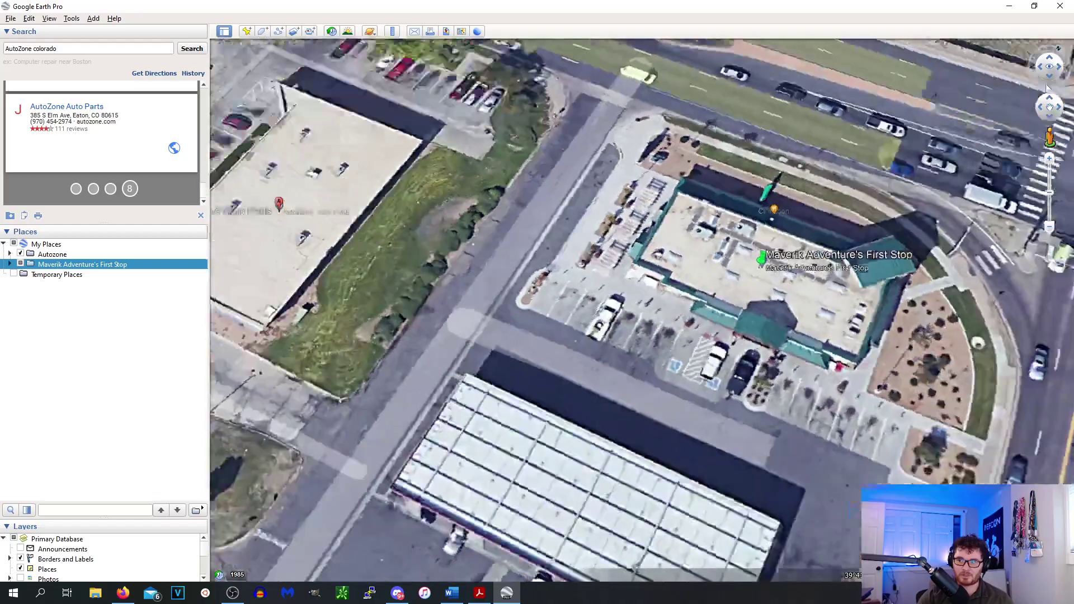
Examine the Maverik and AutoZone markers across Colorado, and search the map for the copied Maverik address.
scroll(649, 424, "down", 10)
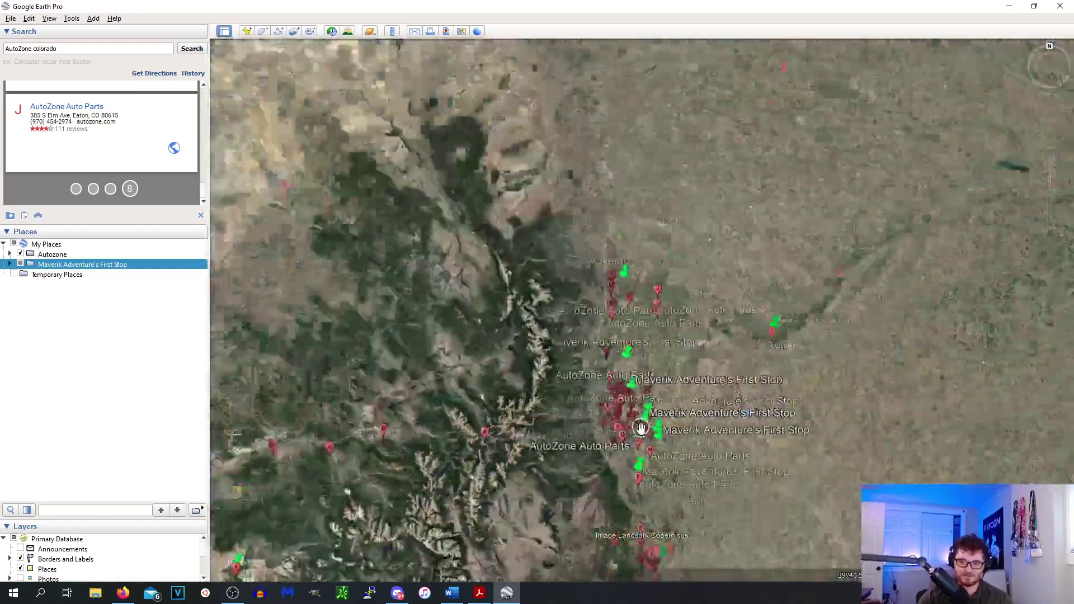
scroll(641, 428, "down", 8)
scroll(626, 425, "up", 6)
scroll(623, 417, "up", 5)
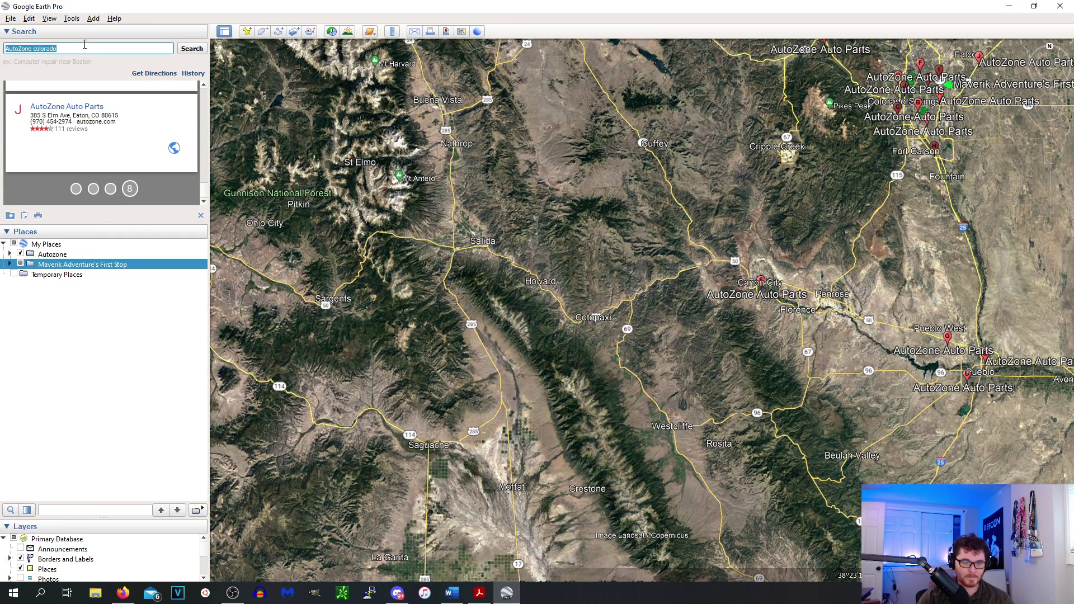
key("ctrl+v")
key("Return")
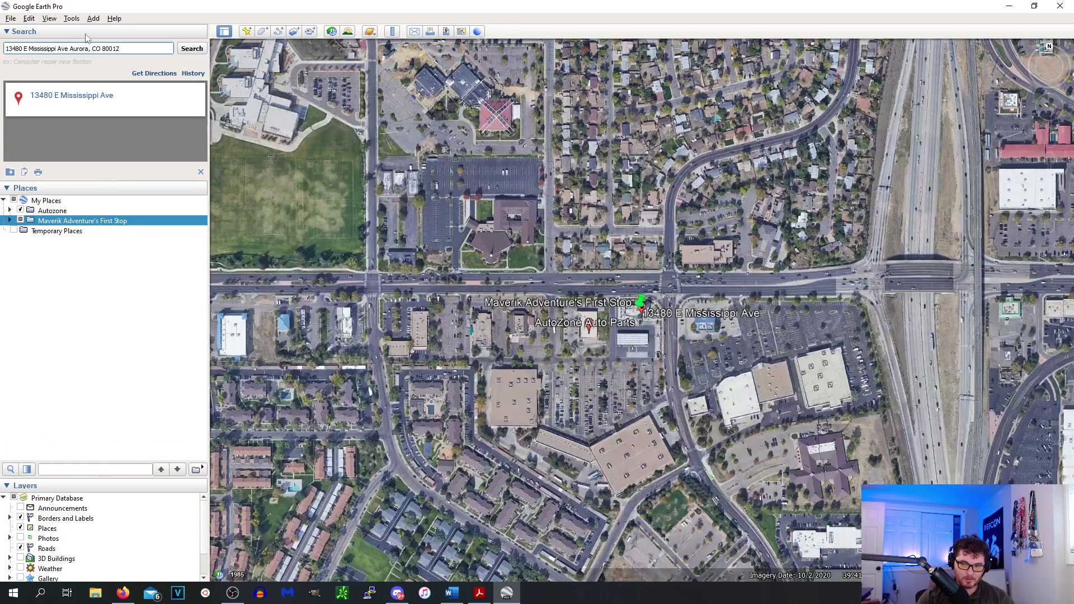